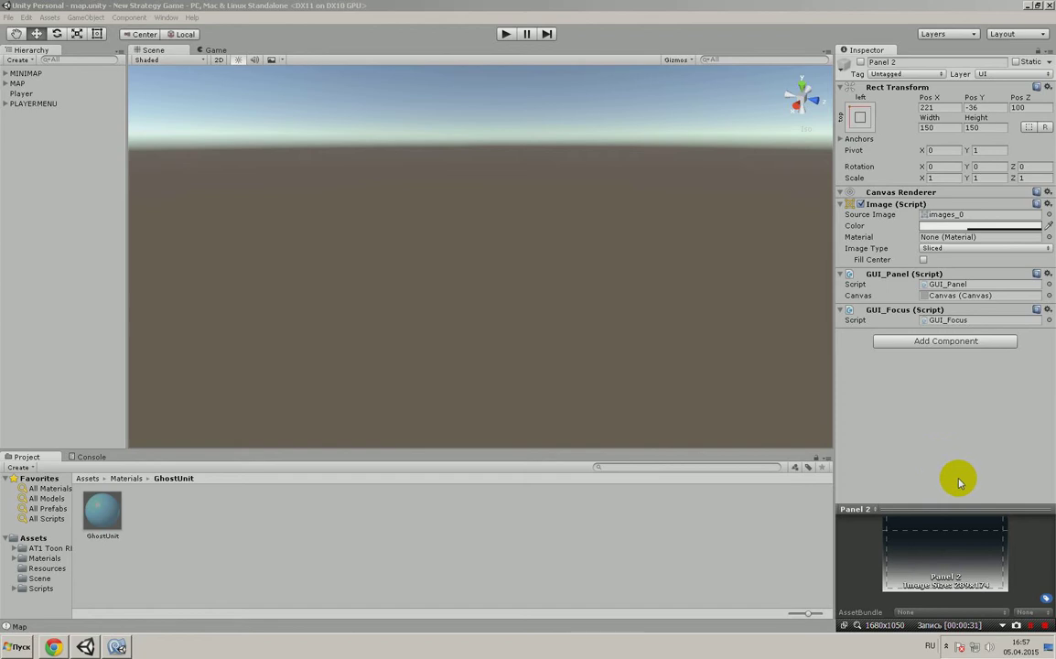
# - Enter Play mode from the toolbar to test the New Strategy Game map scene
pyautogui.click(504, 34)
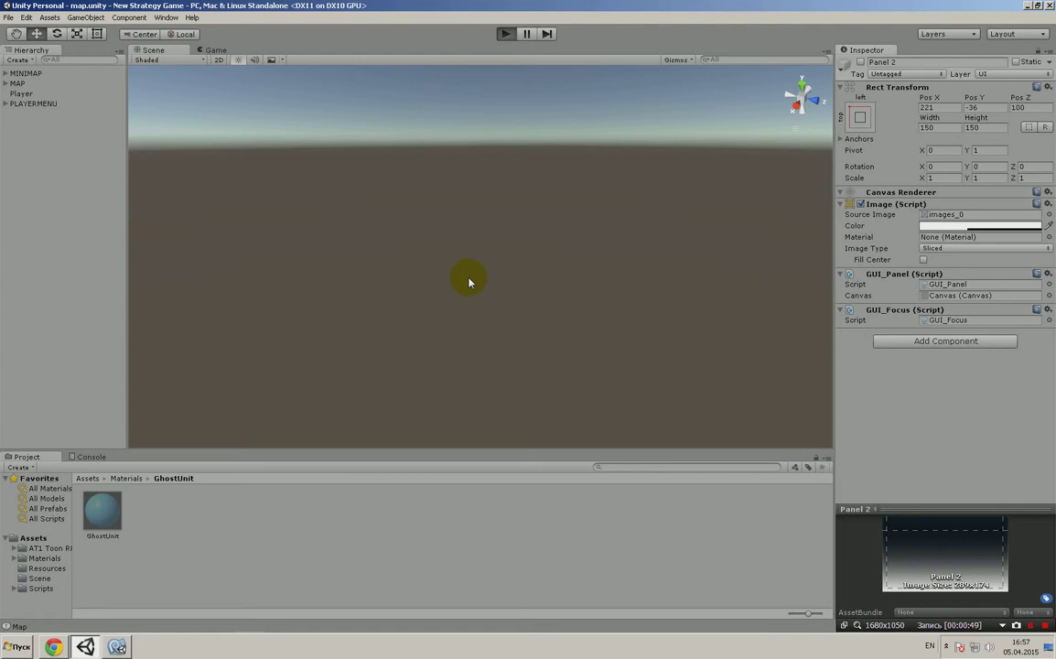
# - Move the game camera over the terrain toward the trees and bring up Panel 1 with B1
pyautogui.hotkey('ctrl', 'p')
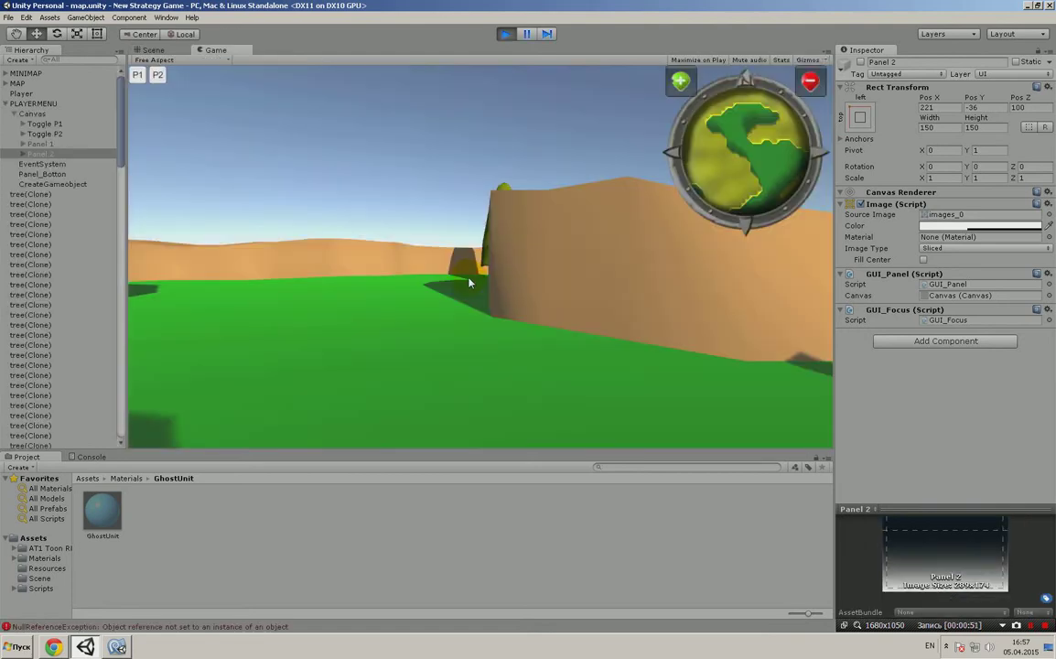
pyautogui.moveTo(440, 353)
pyautogui.mouseDown()
pyautogui.moveTo(422, 278)
pyautogui.moveTo(619, 315)
pyautogui.moveTo(466, 353)
pyautogui.moveTo(452, 306)
pyautogui.mouseUp()
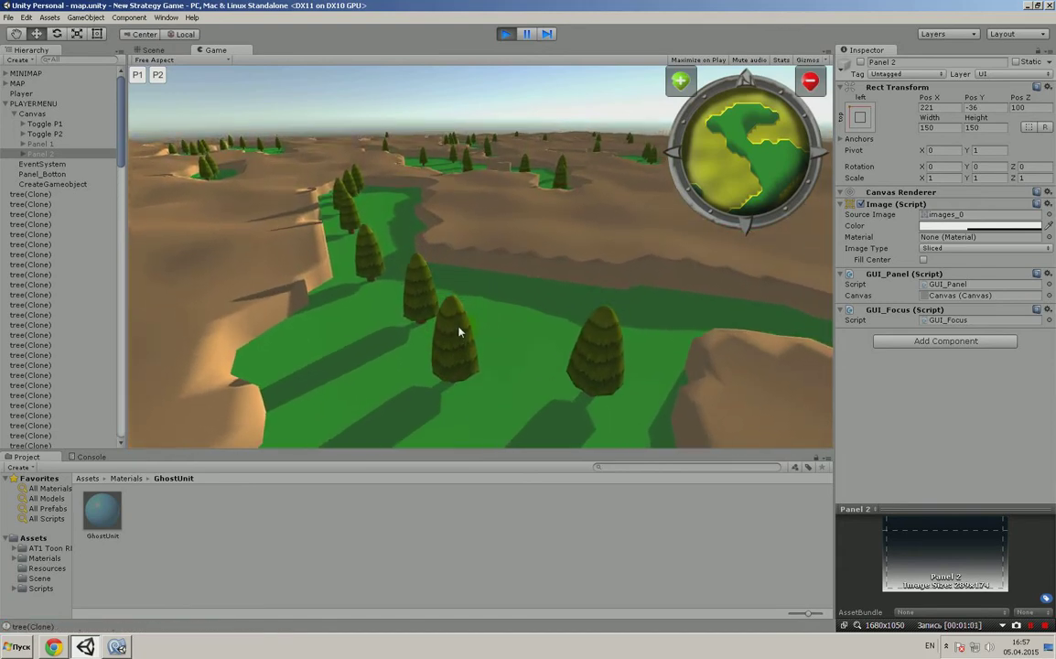
pyautogui.click(535, 306)
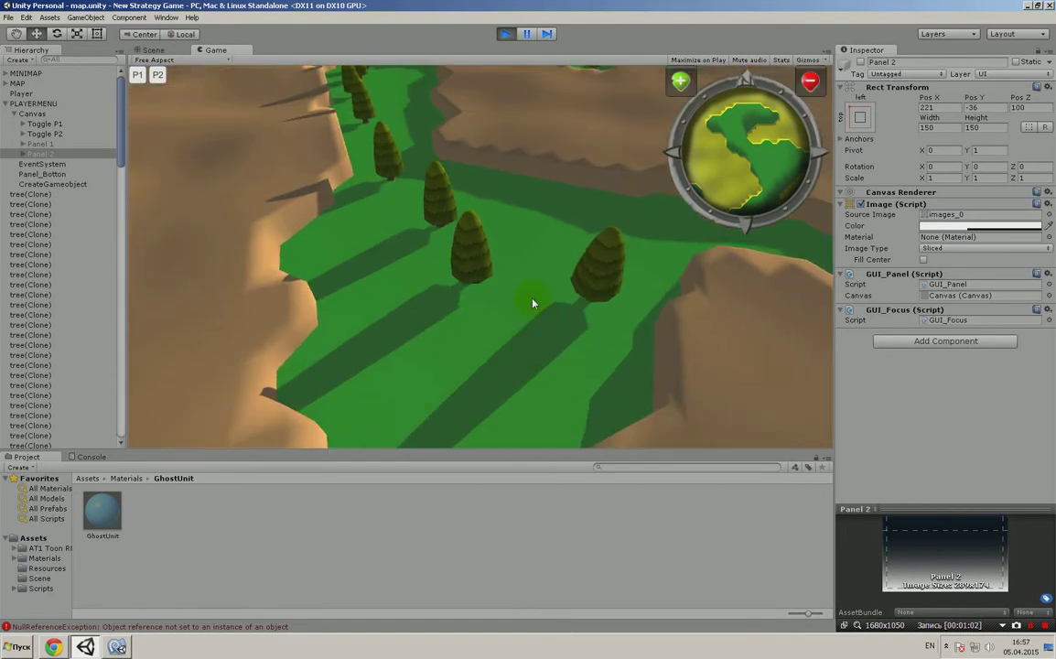
pyautogui.click(139, 76)
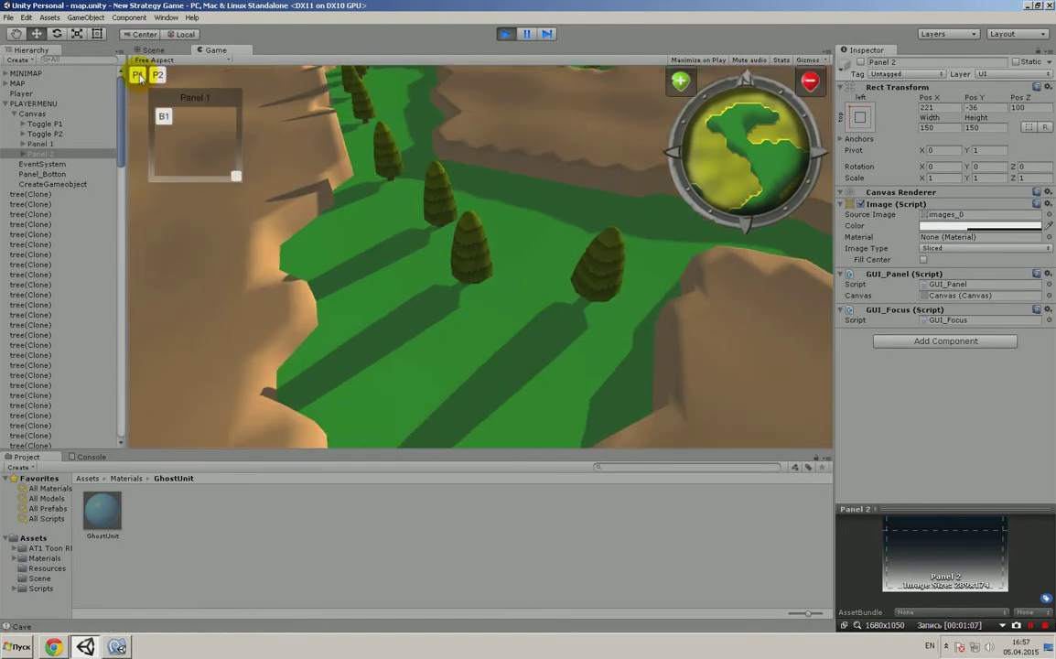
# - Spawn the translucent blue ghost unit from B1 and pan the camera forward
pyautogui.click(162, 115)
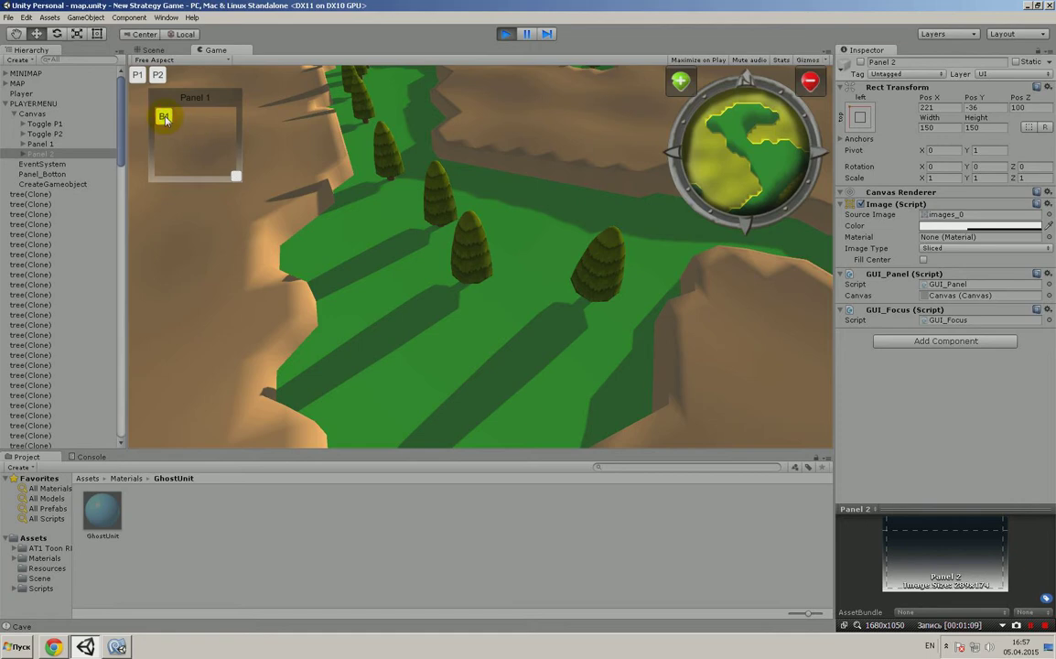
pyautogui.click(164, 116)
pyautogui.press('Up')
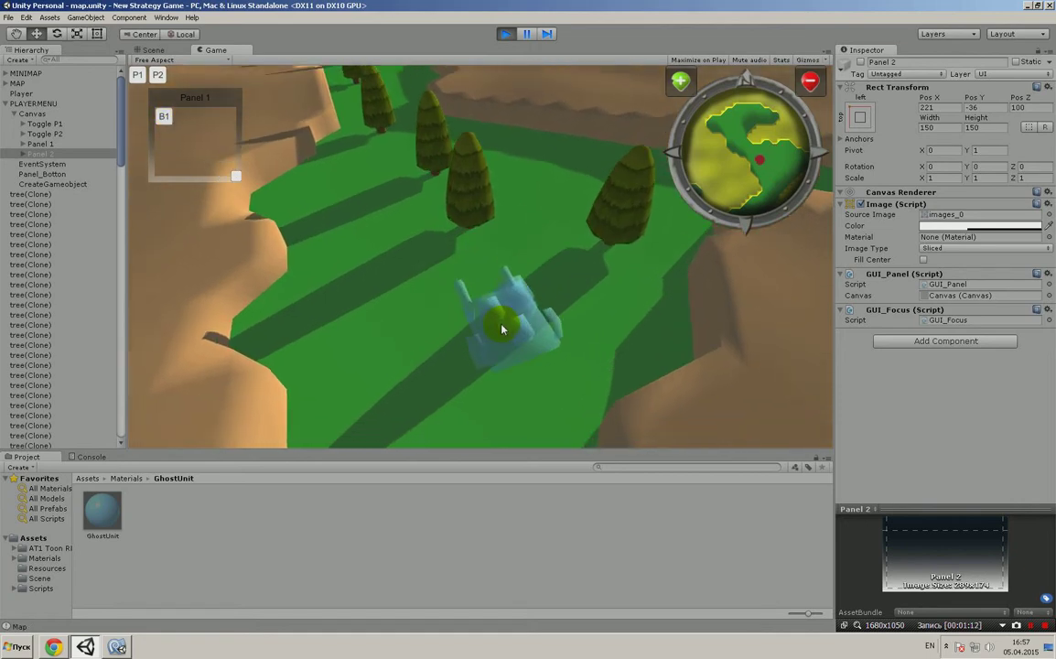
pyautogui.press('Up')
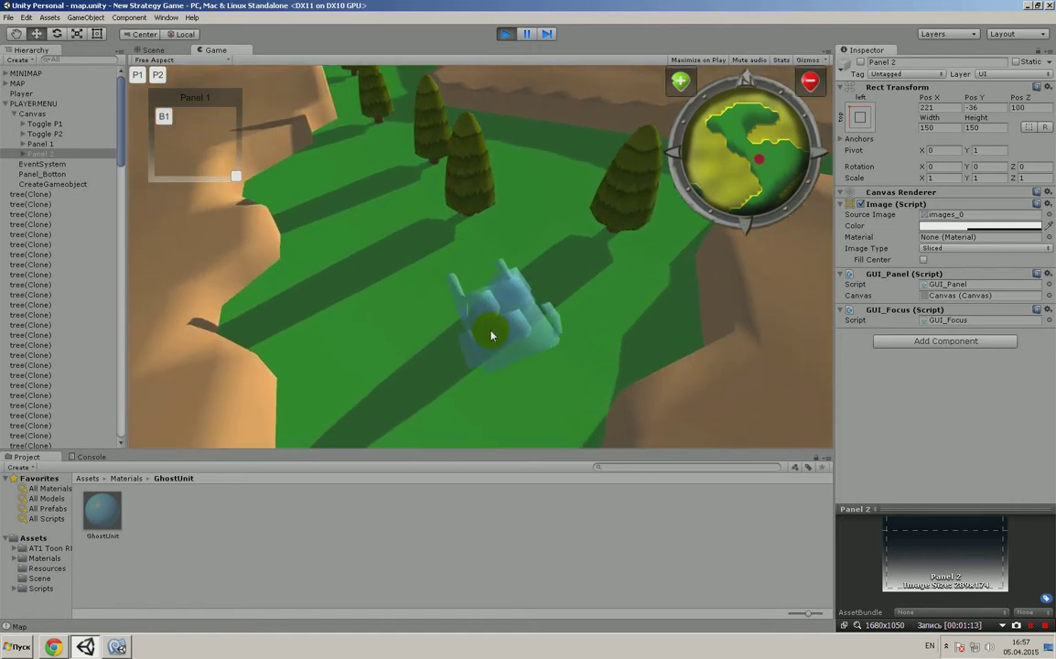
# - Pan the camera toward the cliff plateau and rotate it while the ghost follows the pointer
pyautogui.press('Left')
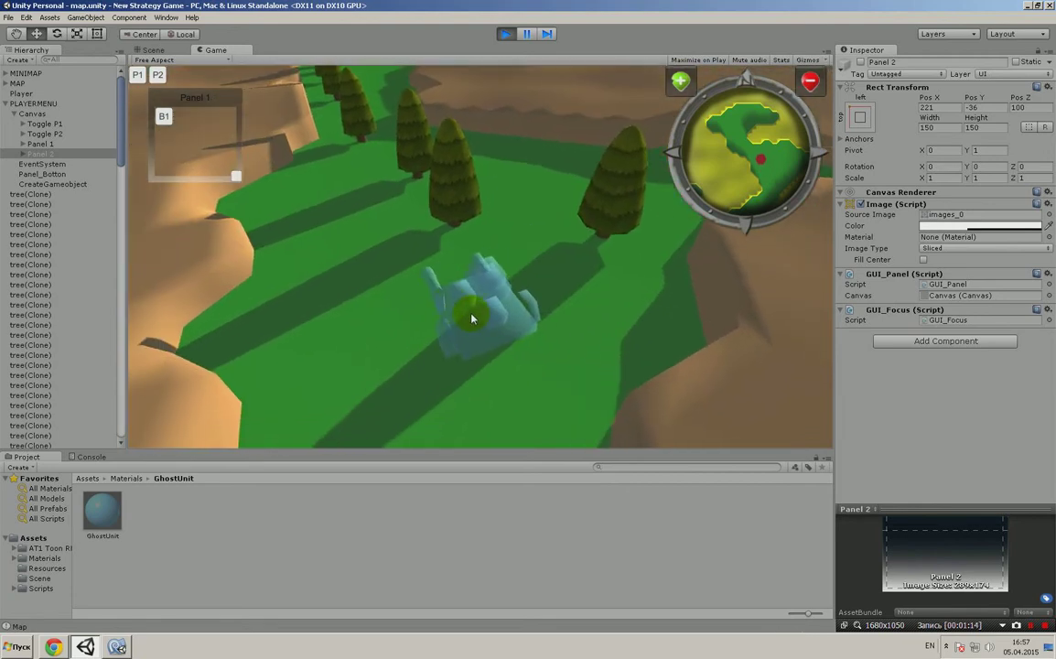
pyautogui.press('Right')
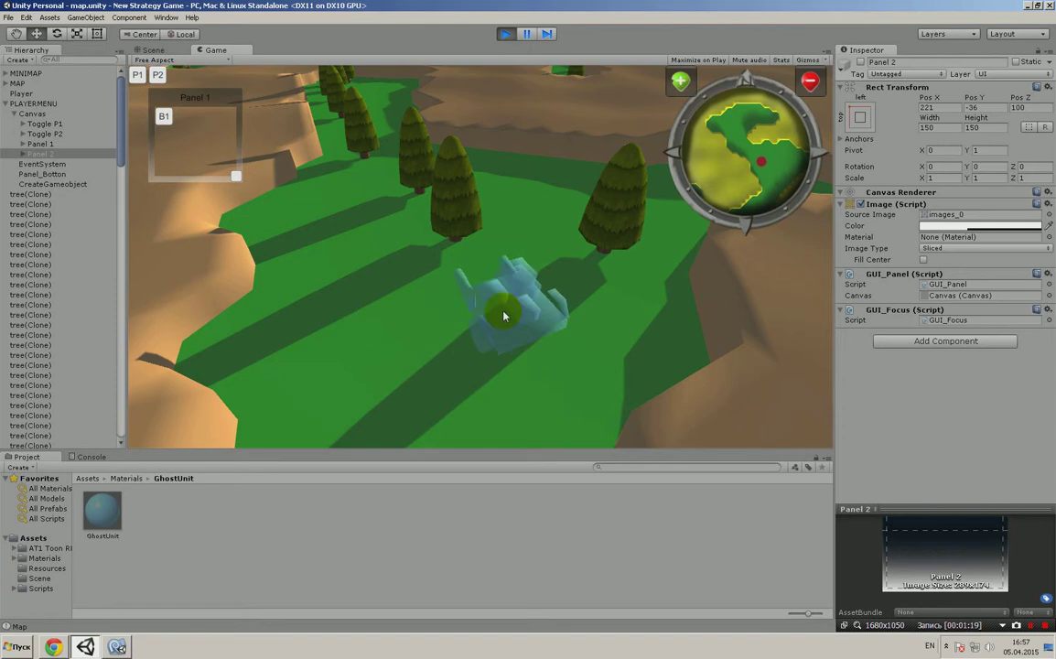
pyautogui.press('Left')
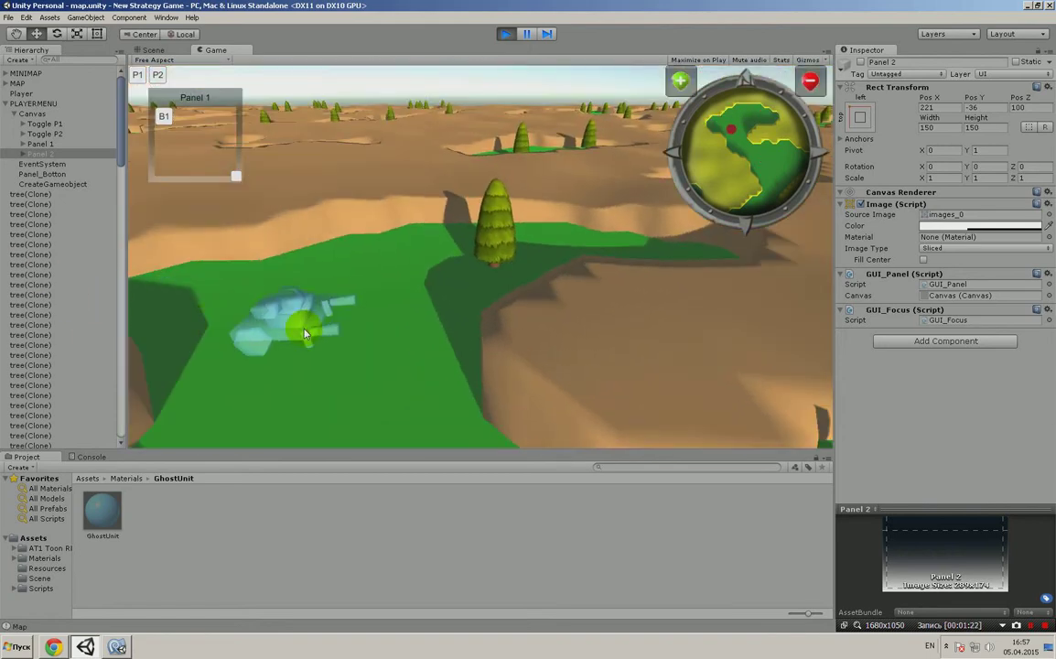
pyautogui.press('Up')
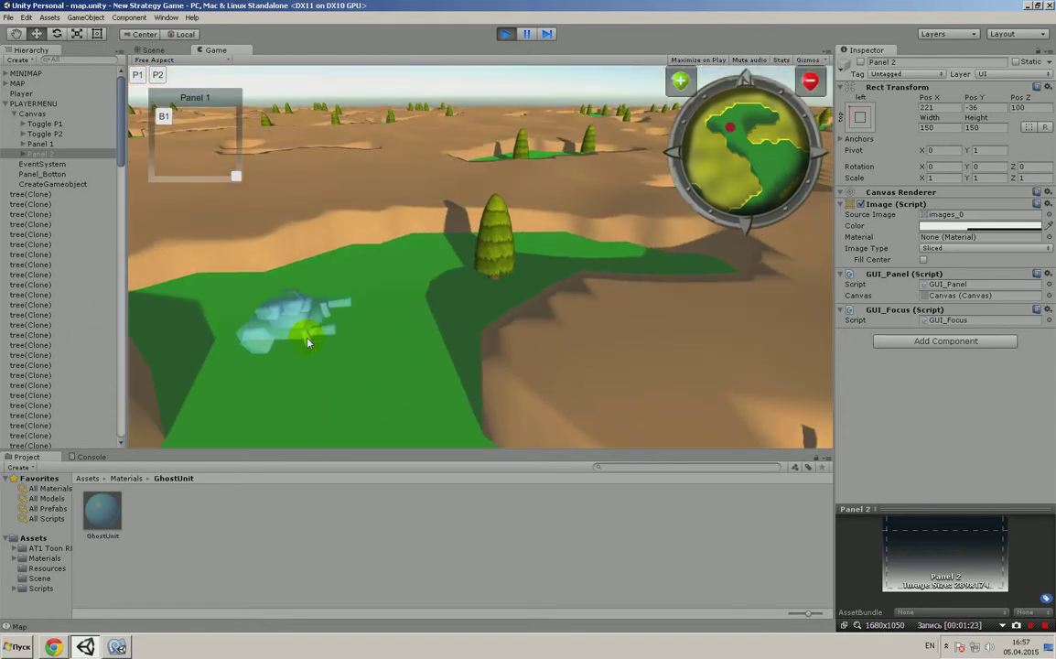
pyautogui.press('Up')
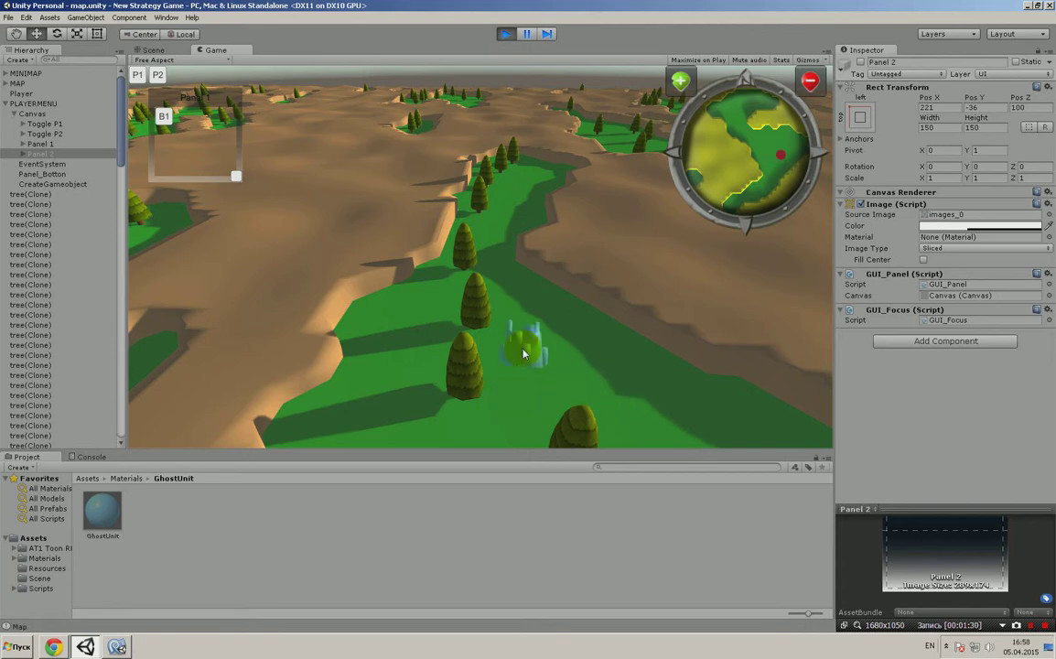
pyautogui.moveTo(529, 373)
pyautogui.mouseDown(button='middle')
pyautogui.moveTo(535, 354)
pyautogui.moveTo(245, 369)
pyautogui.mouseUp(button='middle')
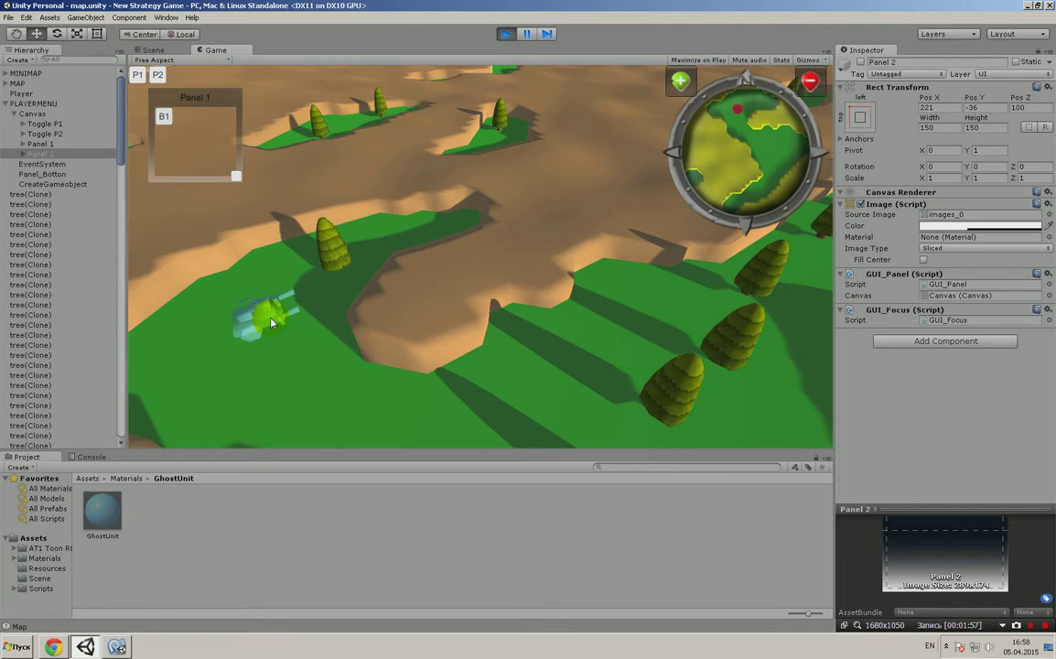
pyautogui.scroll(-3, 271, 322)
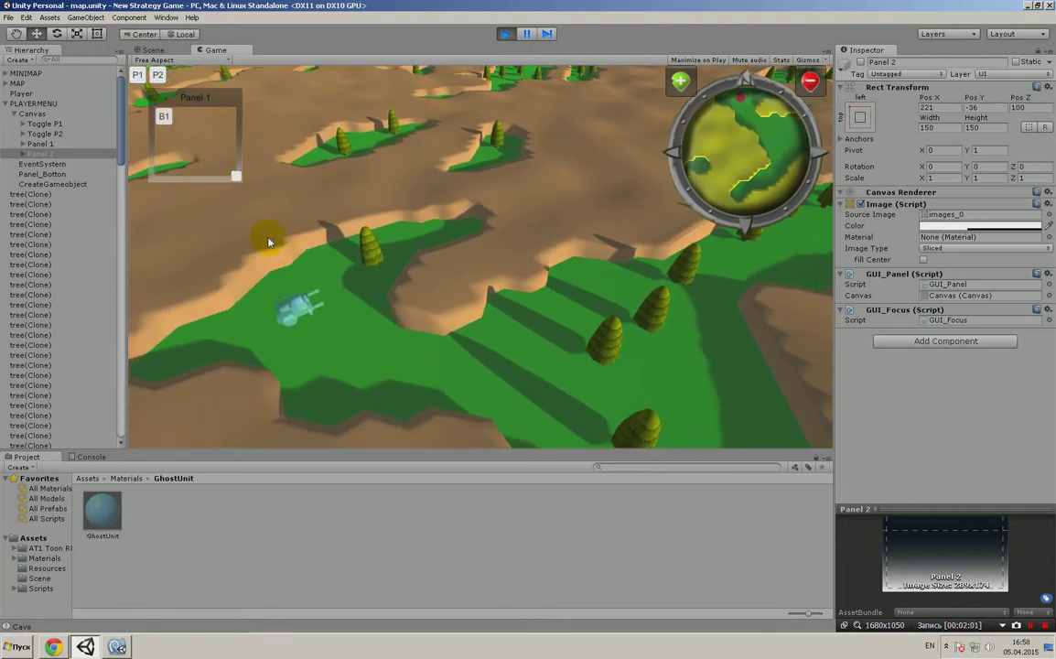
# - Move the ghost unit across the terrain while panning the camera right and forward
pyautogui.click(334, 346)
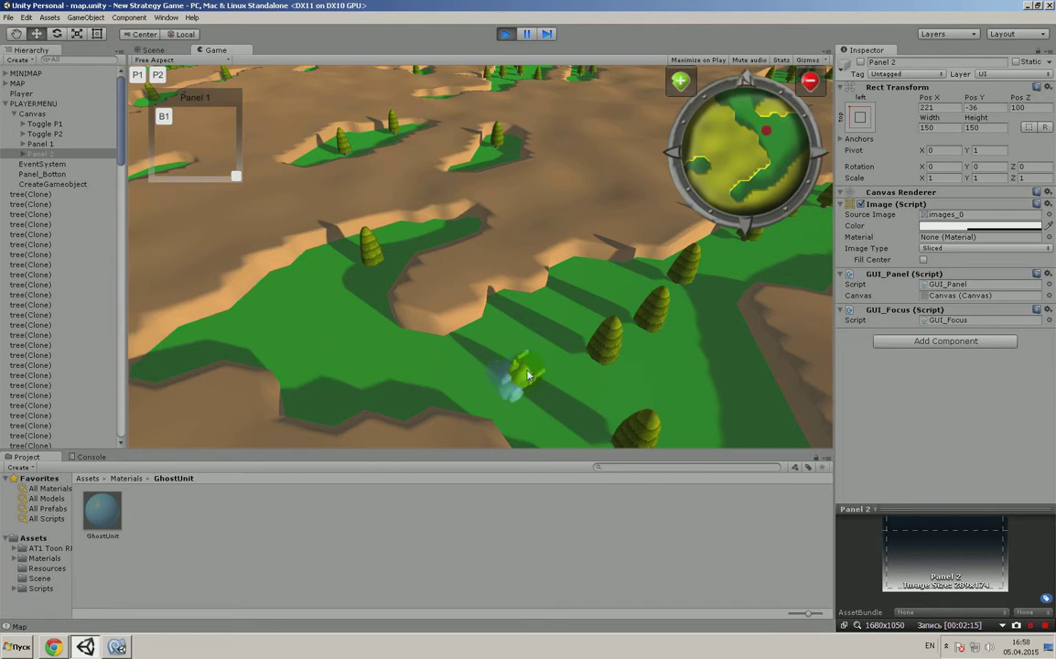
pyautogui.press('Right')
pyautogui.press('Up')
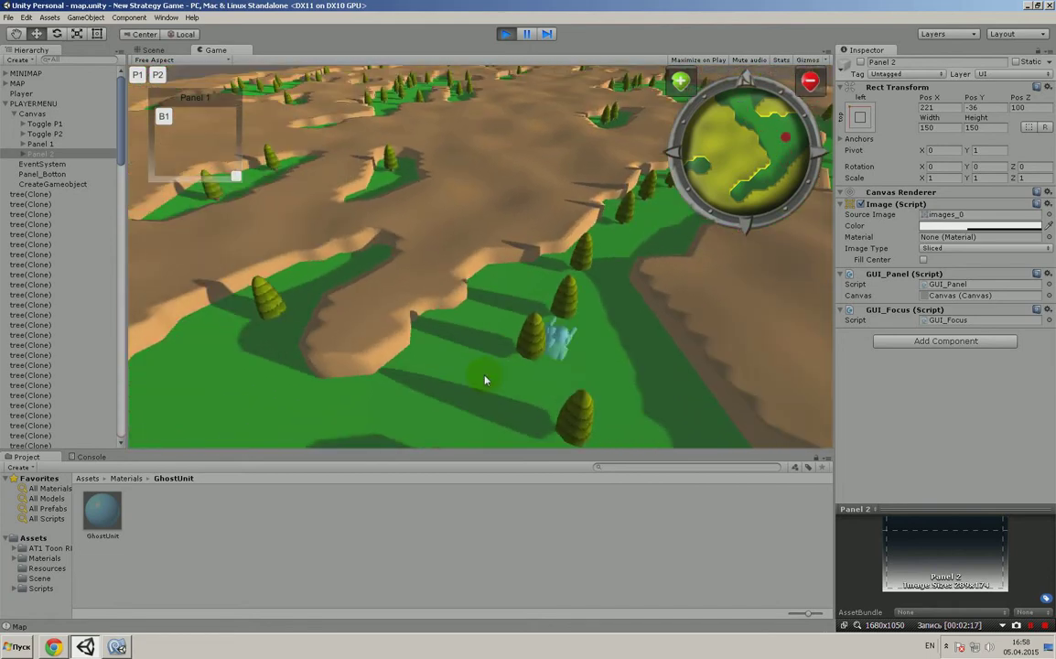
# - Pan back toward the nearer trees, then exit Play mode to the editor
pyautogui.press('Down')
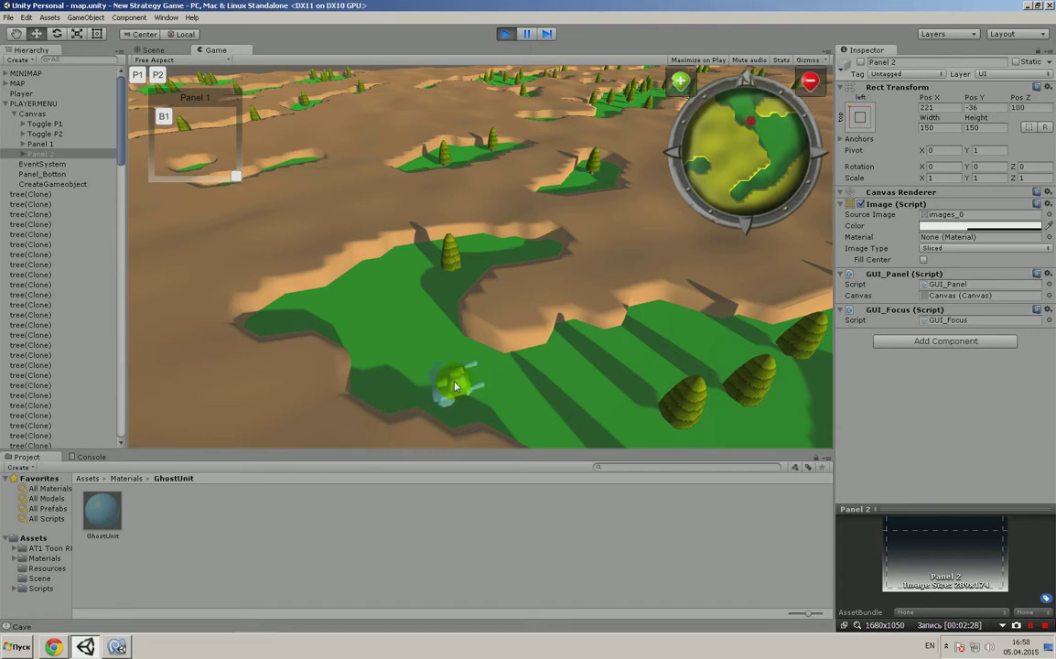
pyautogui.click(506, 34)
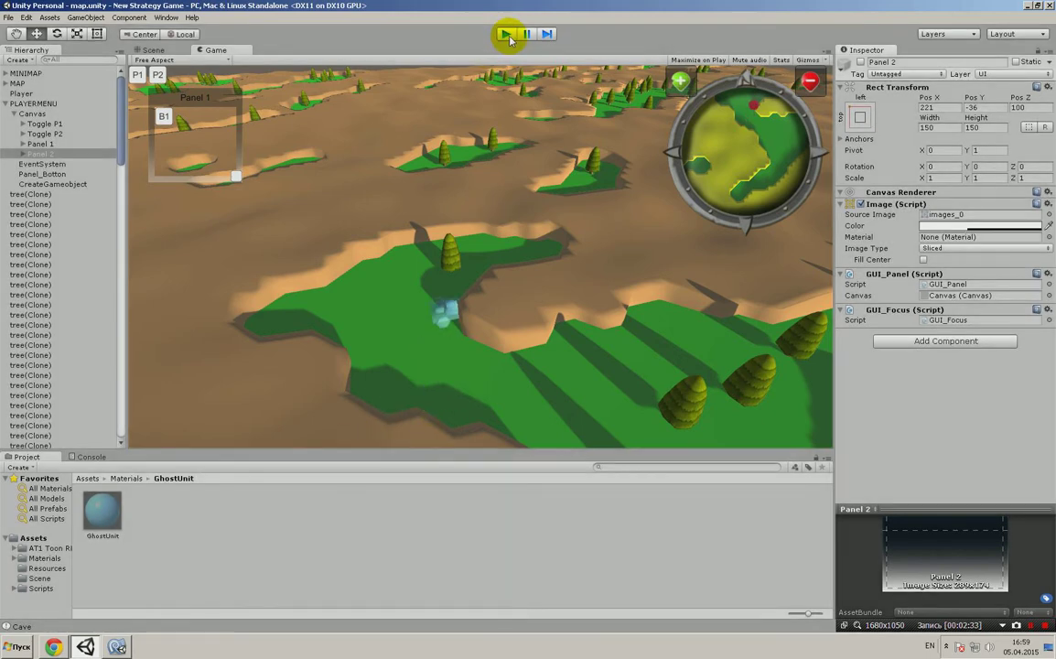
pyautogui.click(506, 33)
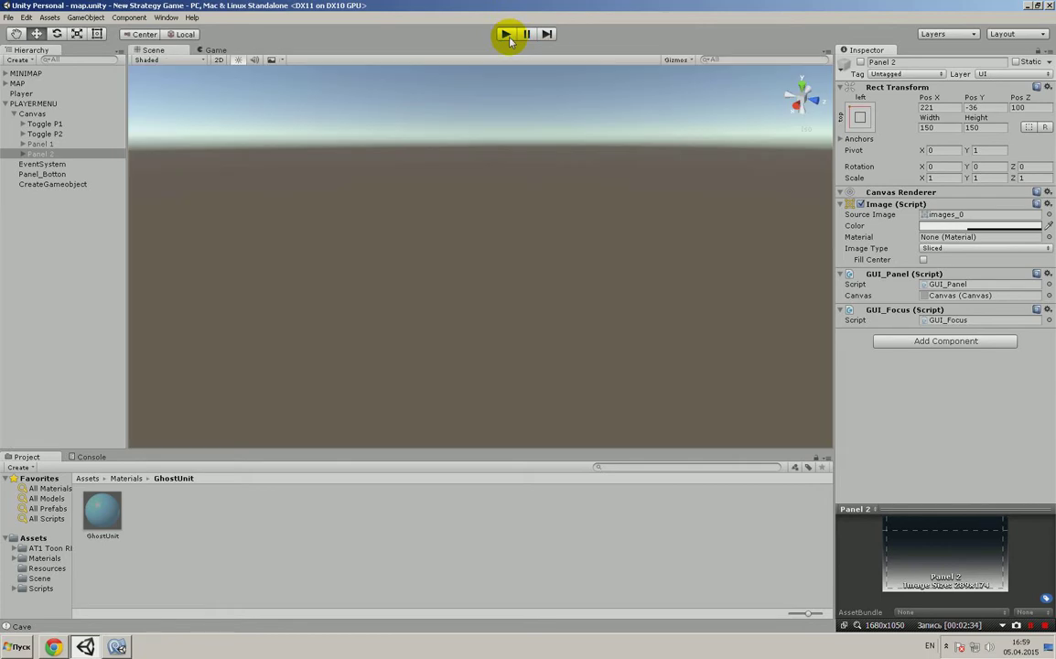
# - Expand and collapse MINIMAP, MAP and PLAYERMENU in turn, ending with every group collapsed
pyautogui.click(5, 104)
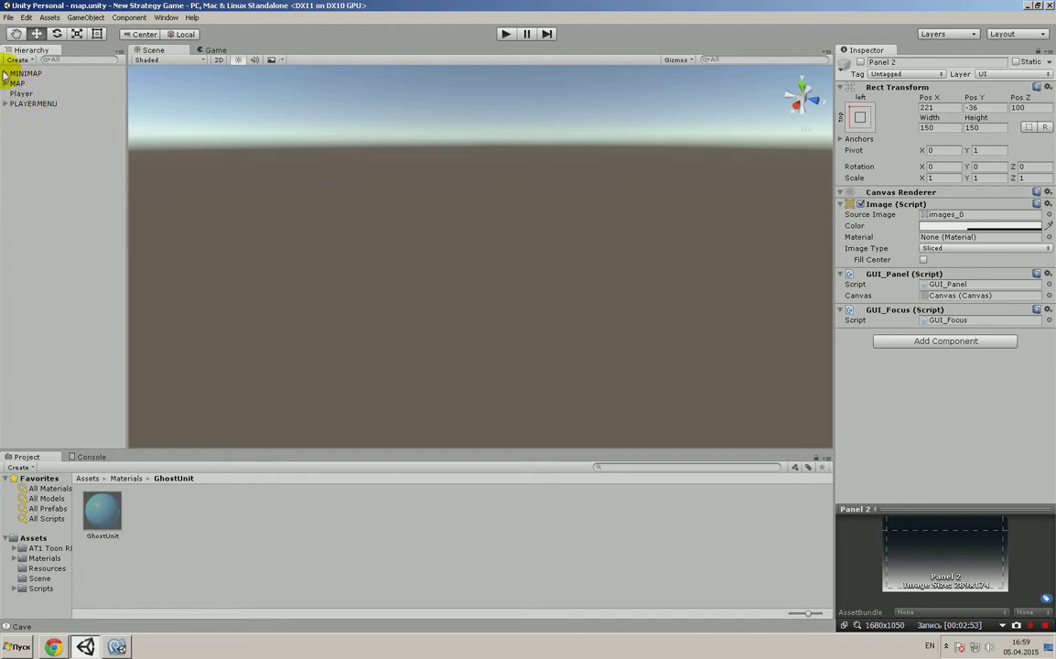
pyautogui.click(6, 73)
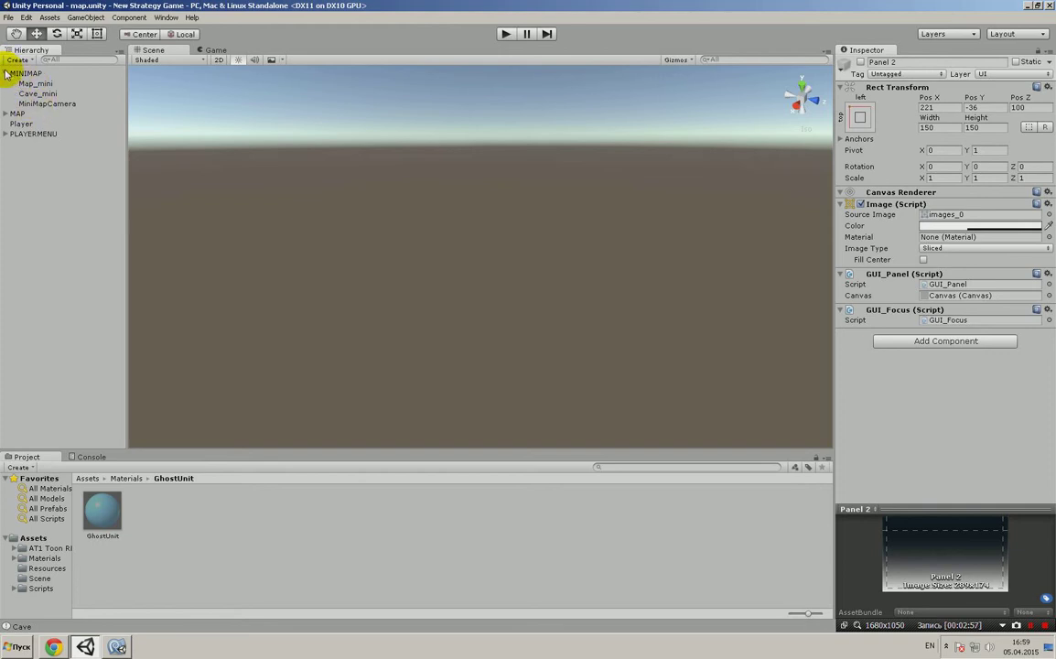
pyautogui.click(5, 73)
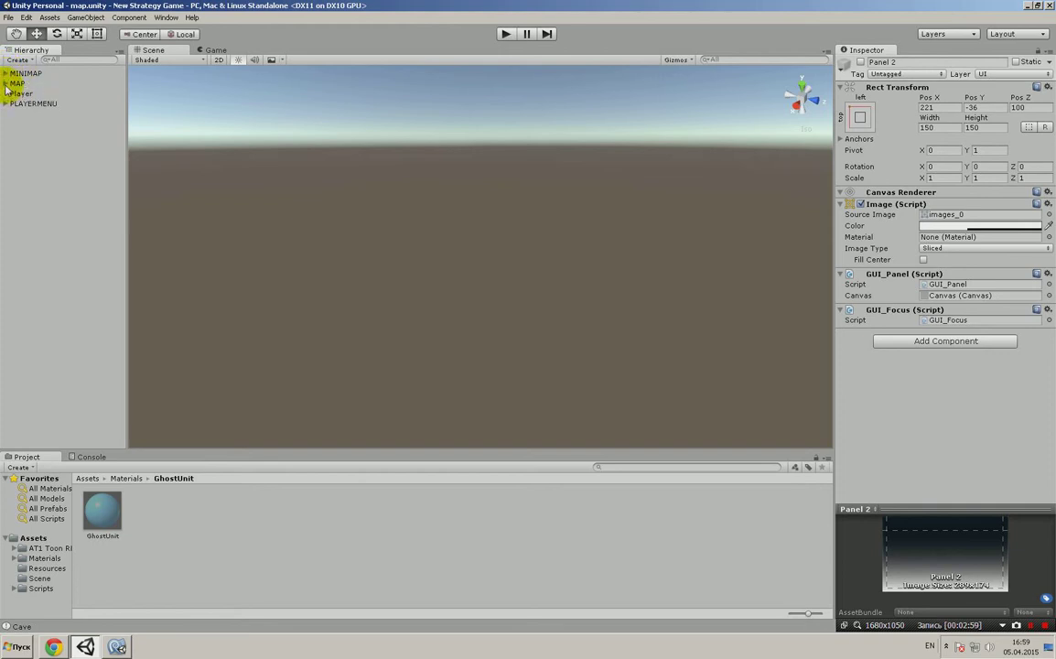
pyautogui.click(5, 83)
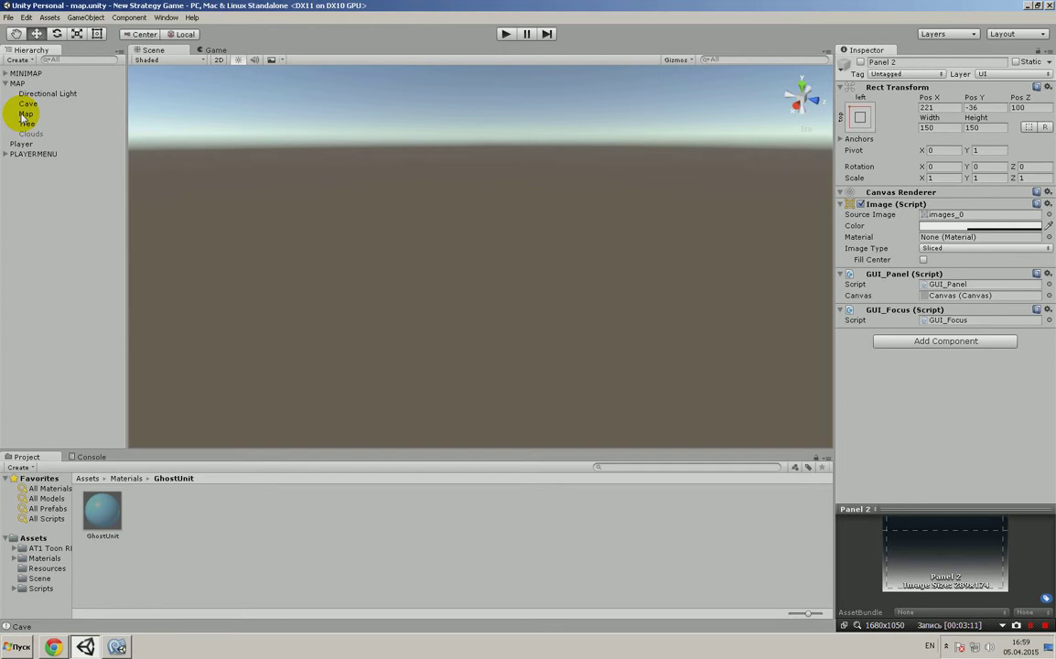
pyautogui.click(8, 84)
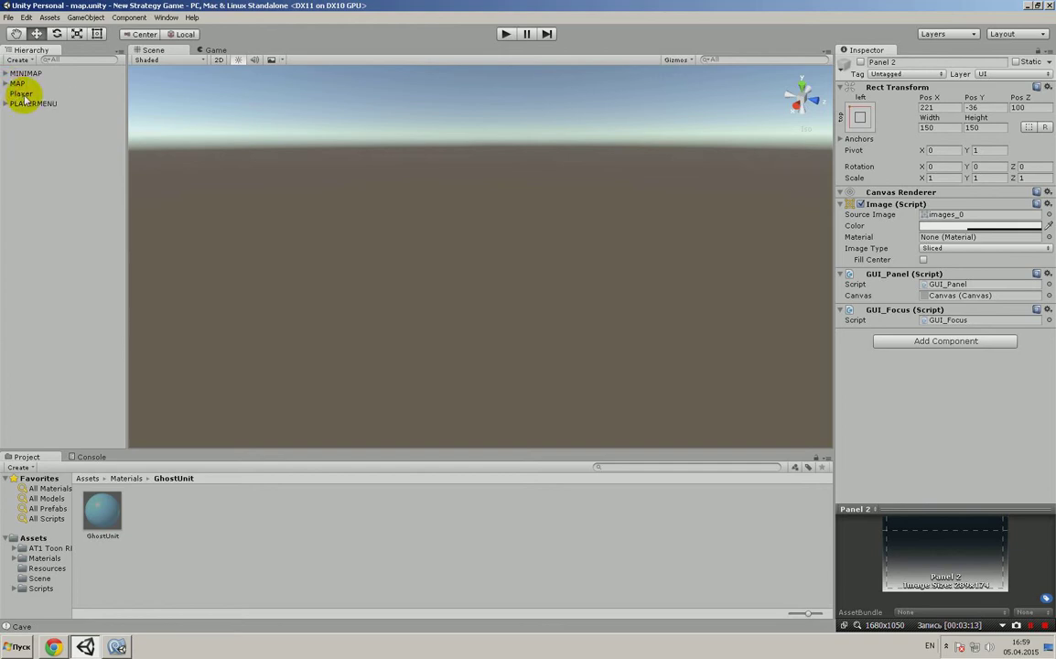
pyautogui.click(7, 103)
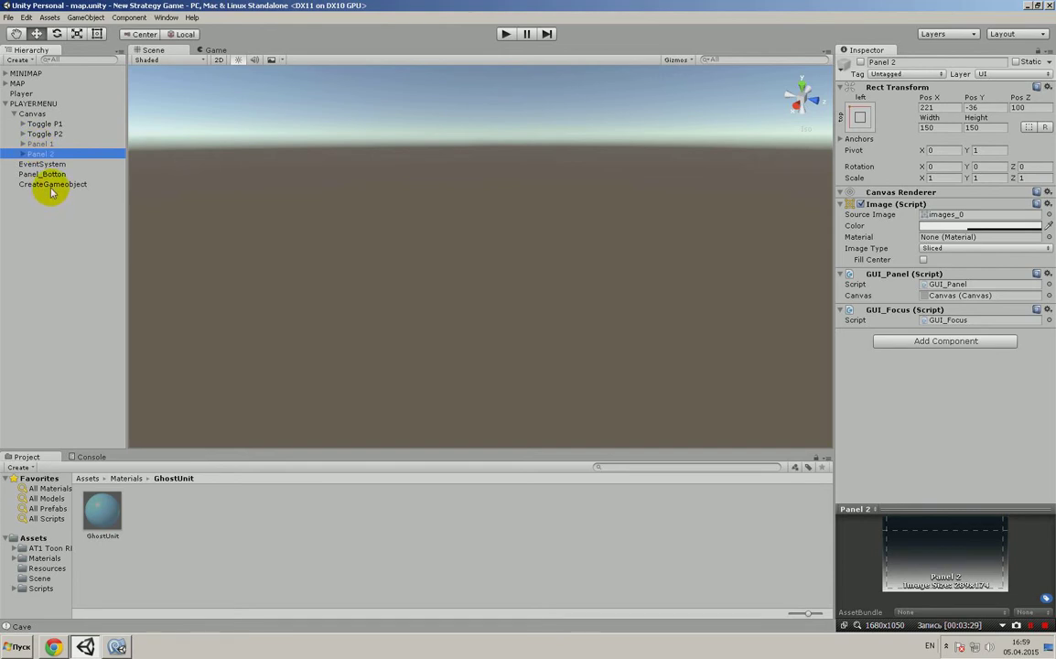
pyautogui.click(6, 103)
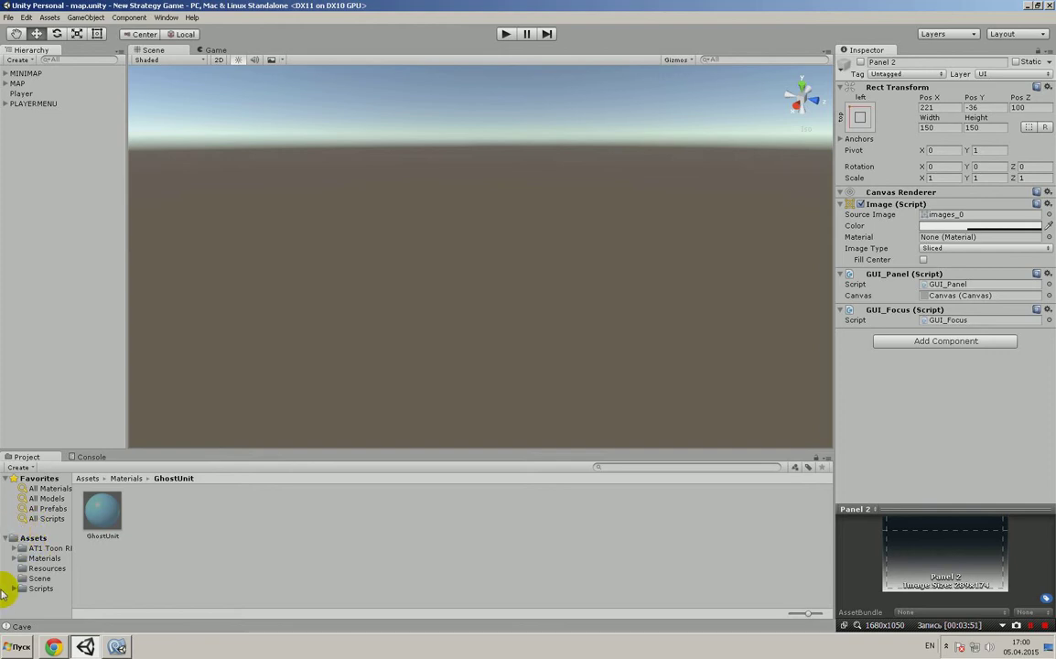
# - Browse Materials > Units > GhostUnit and select the GhostUnit material to view its transparent specular shader
pyautogui.click(13, 558)
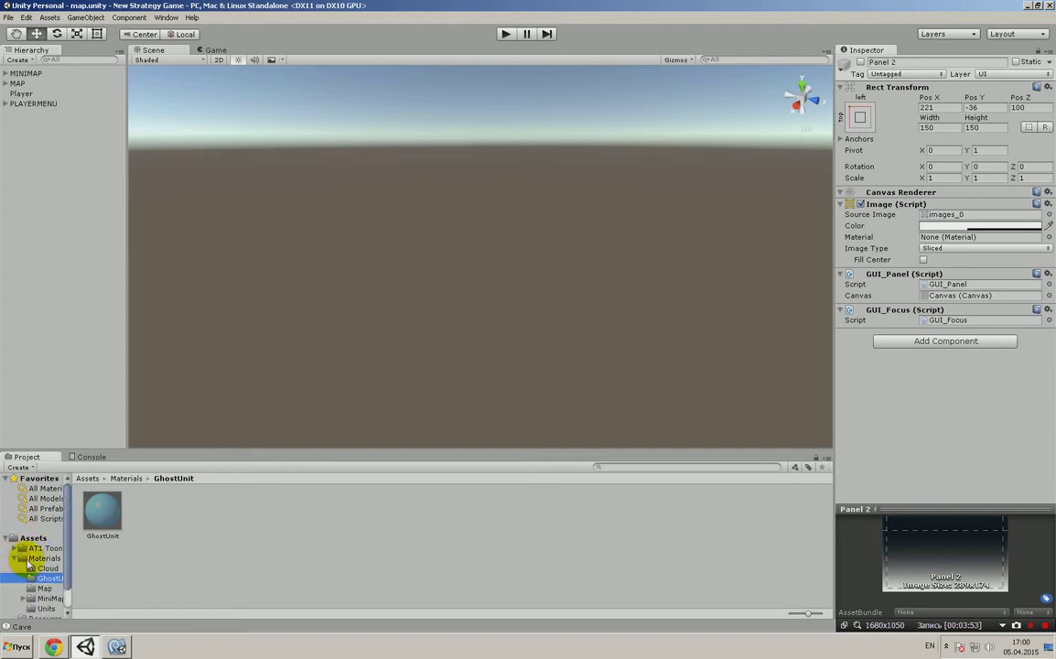
pyautogui.click(27, 559)
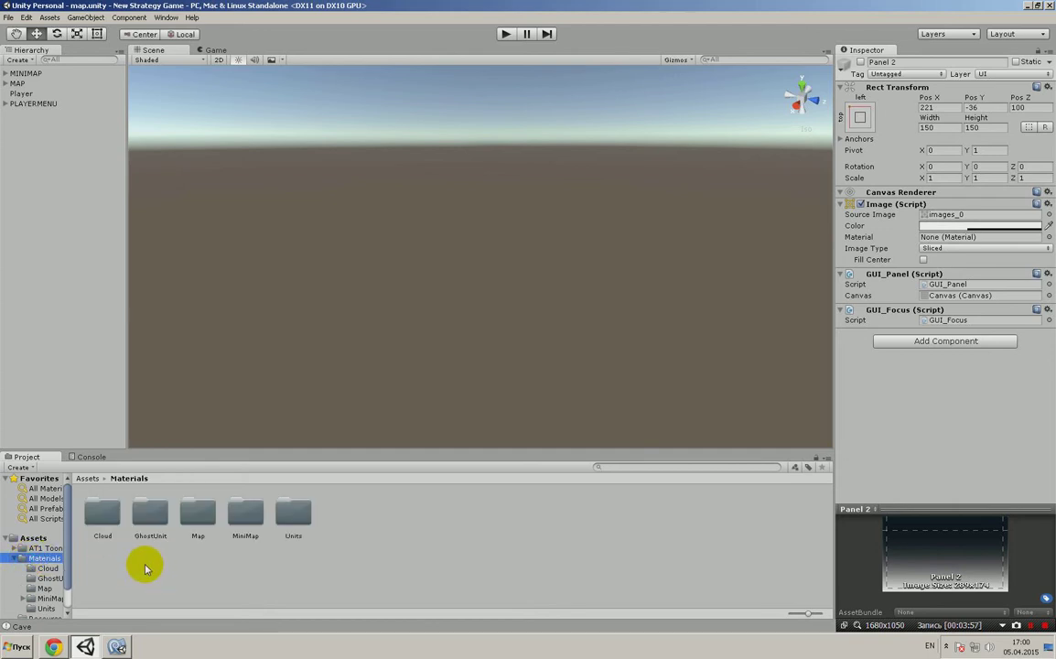
pyautogui.doubleClick(308, 518)
pyautogui.click(110, 512)
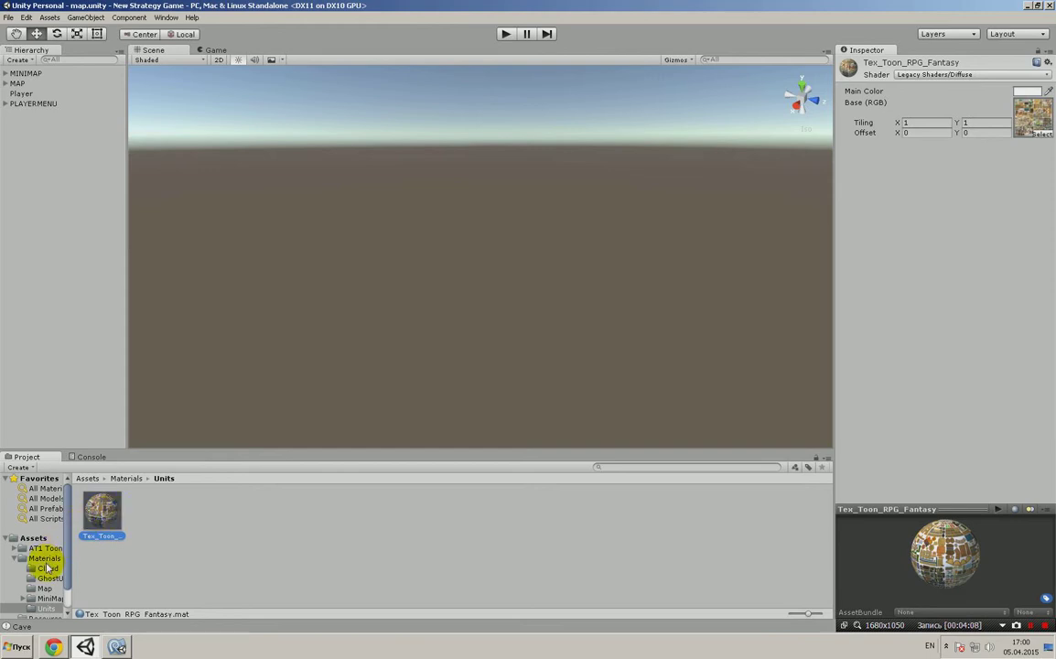
pyautogui.click(48, 579)
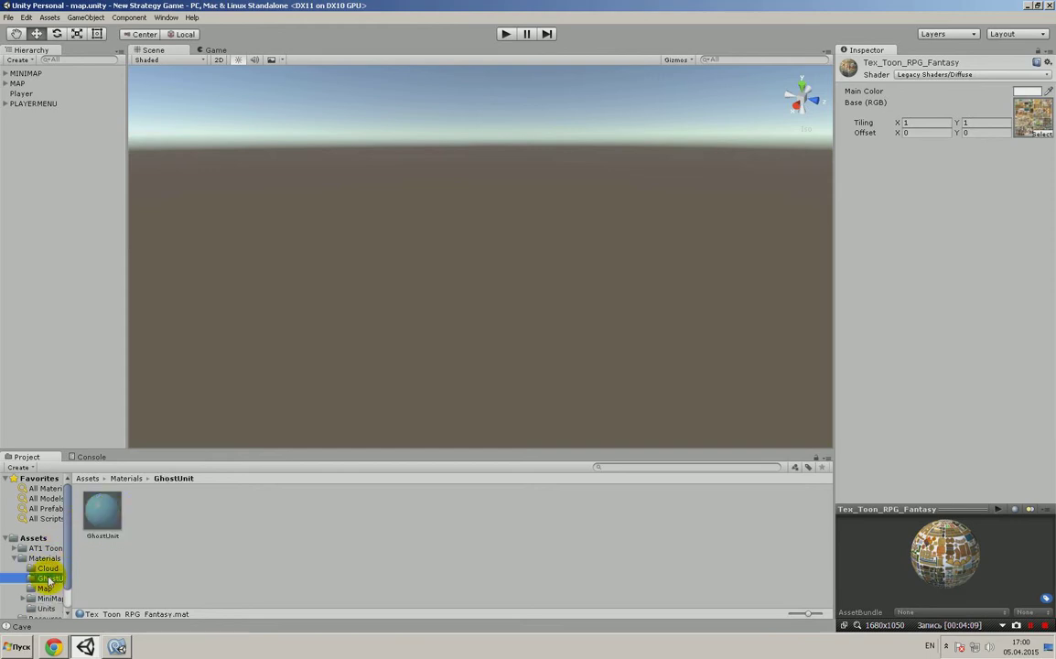
pyautogui.click(108, 514)
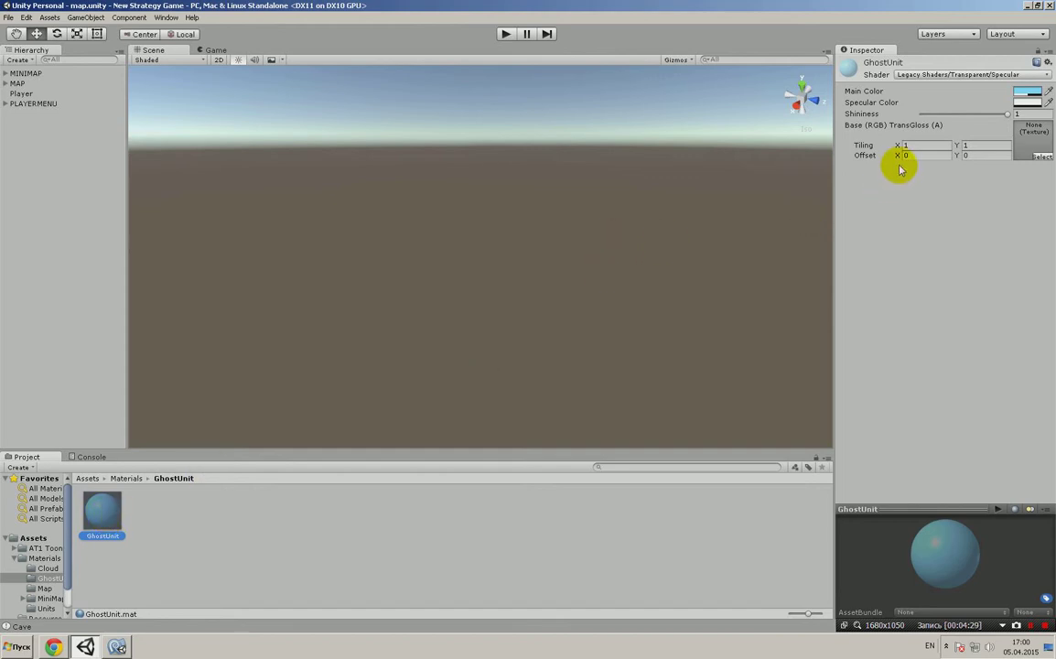
pyautogui.click(977, 75)
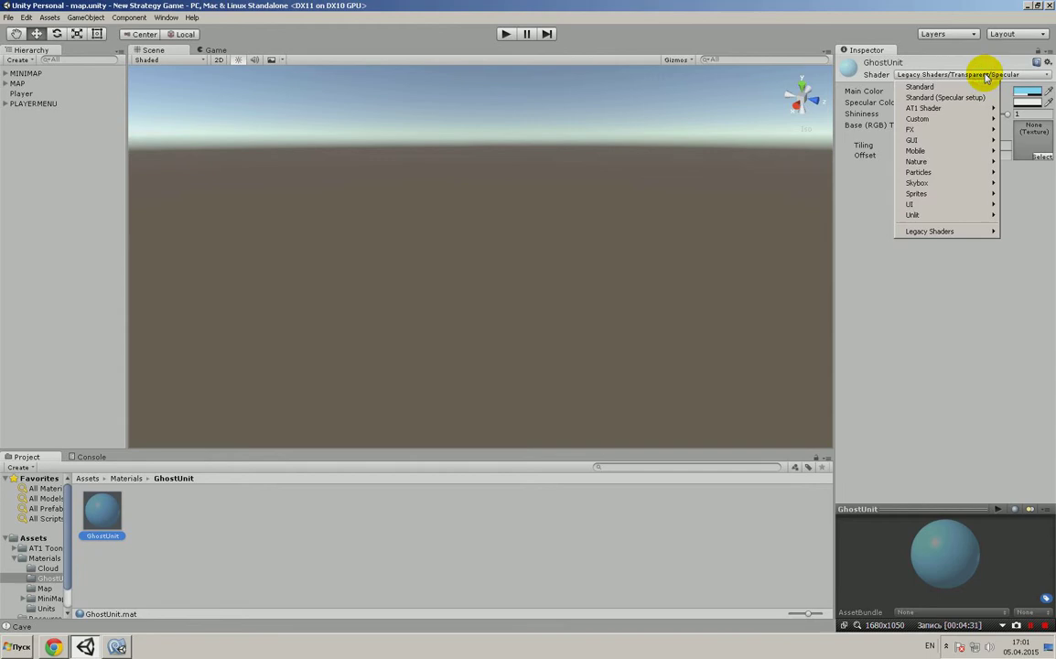
pyautogui.moveTo(940, 230)
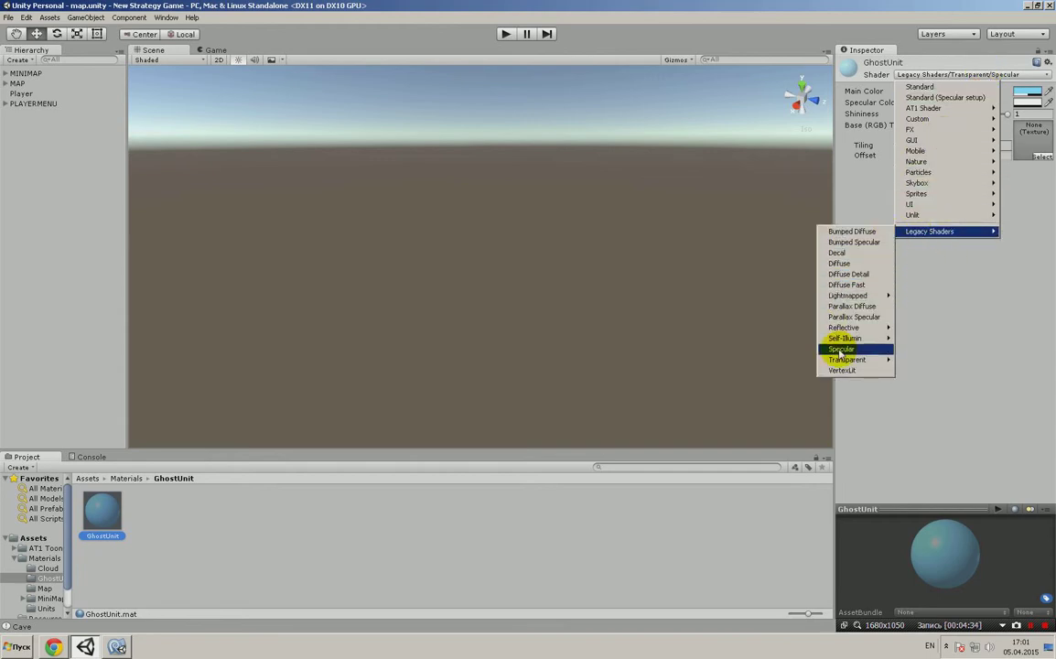
pyautogui.moveTo(862, 363)
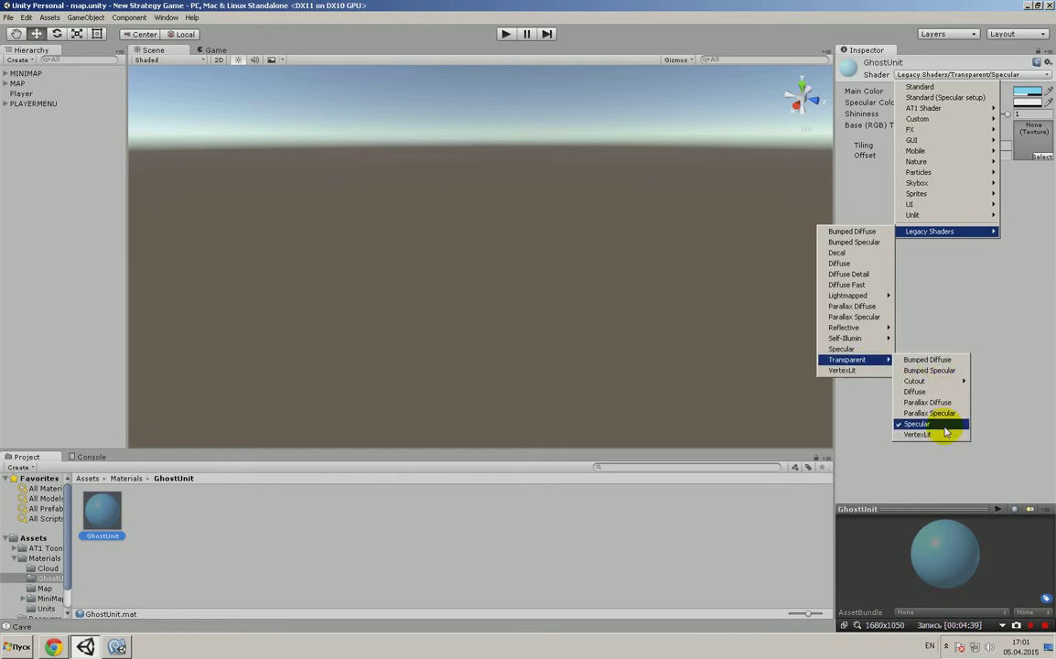
pyautogui.click(1033, 276)
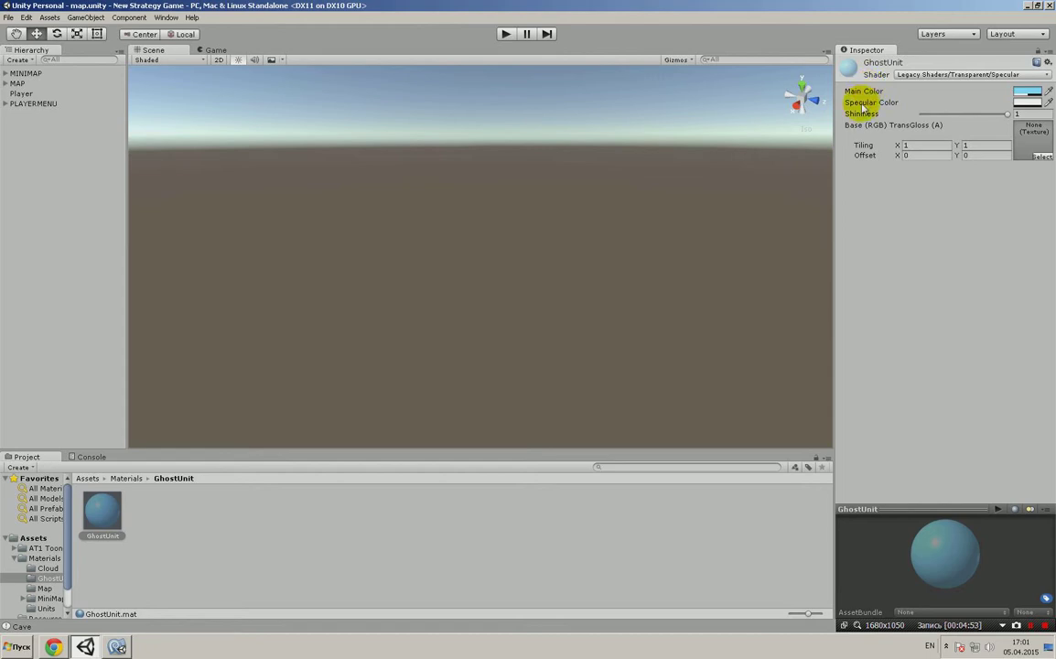
pyautogui.click(1027, 91)
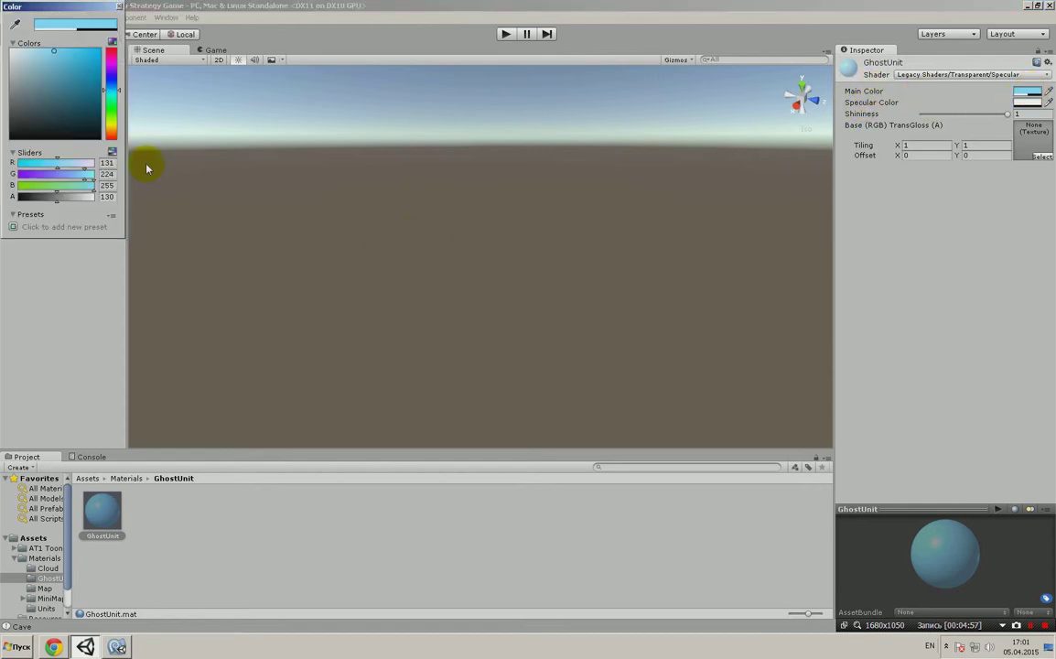
pyautogui.moveTo(71, 8)
pyautogui.mouseDown()
pyautogui.moveTo(333, 137)
pyautogui.moveTo(512, 178)
pyautogui.mouseUp()
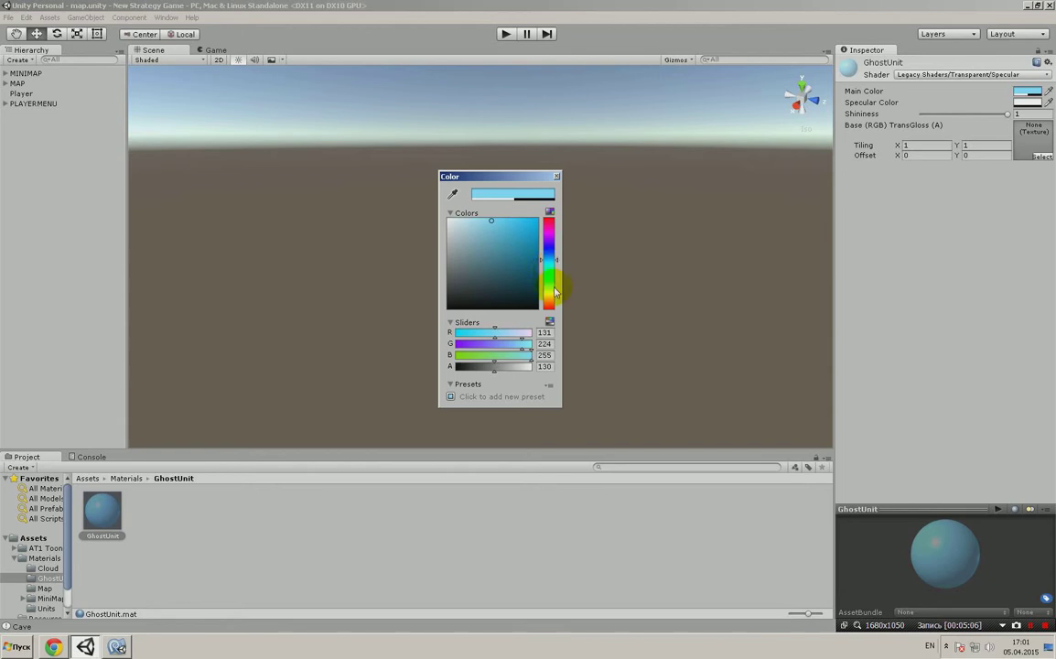
pyautogui.click(556, 176)
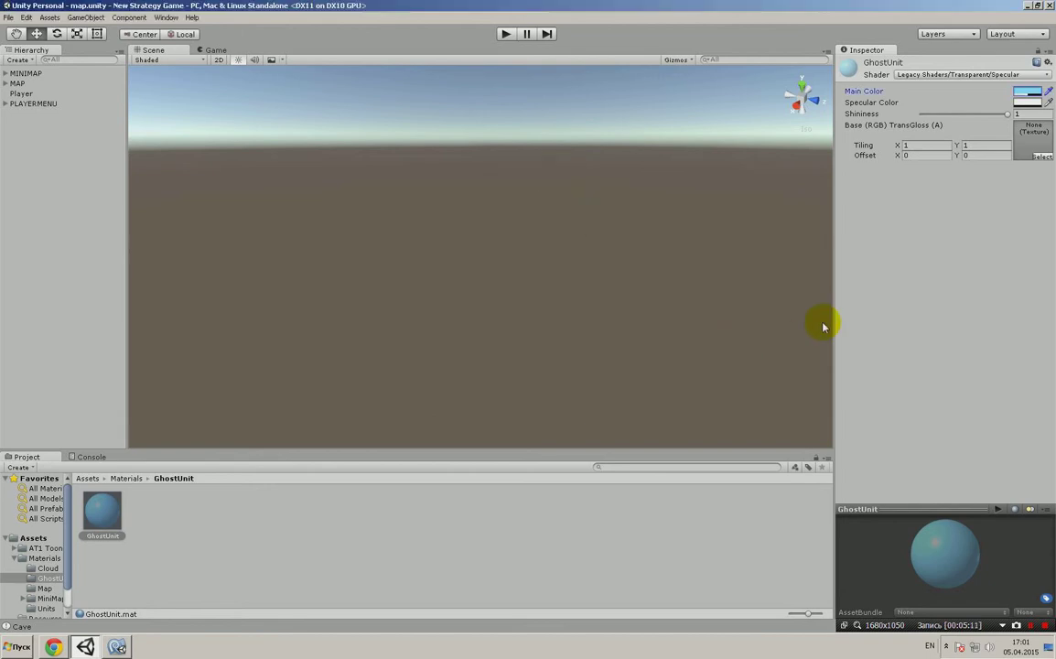
pyautogui.click(1020, 93)
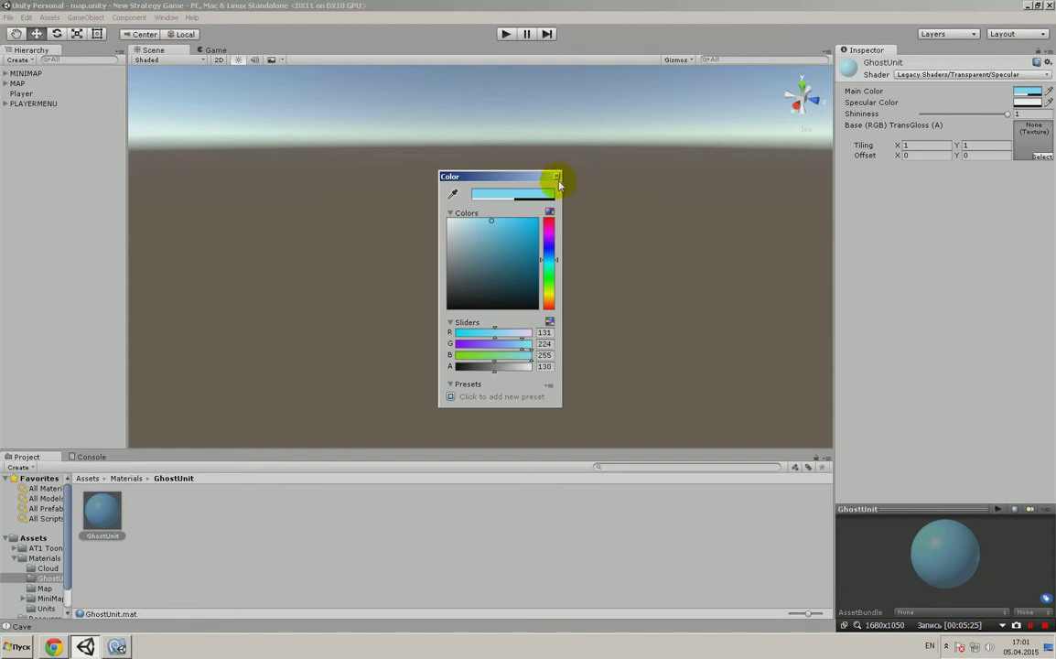
pyautogui.click(556, 177)
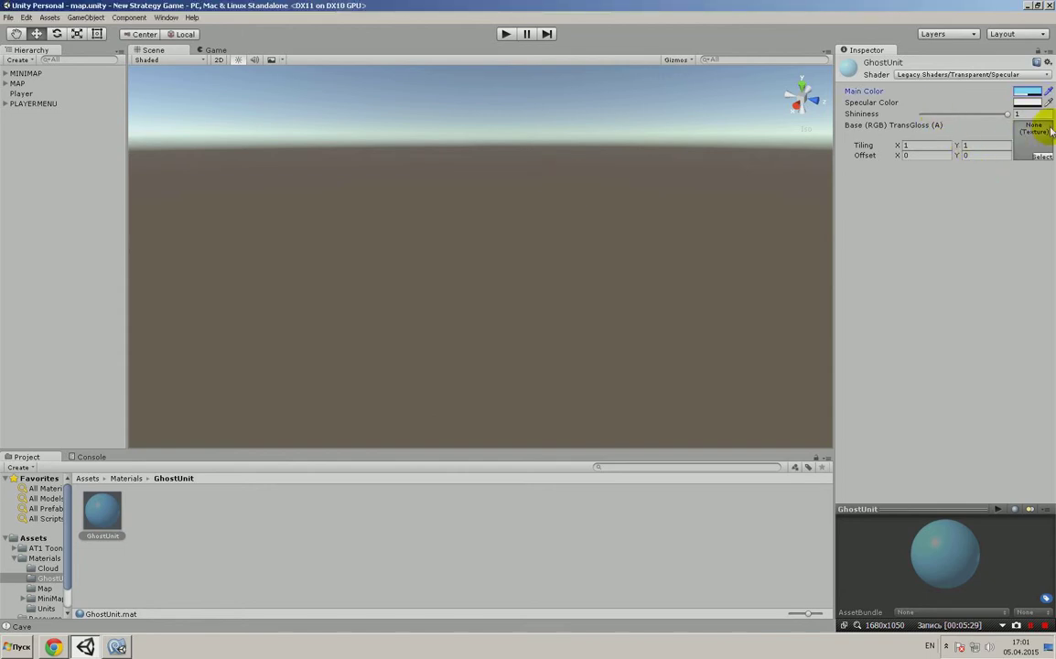
pyautogui.click(1031, 108)
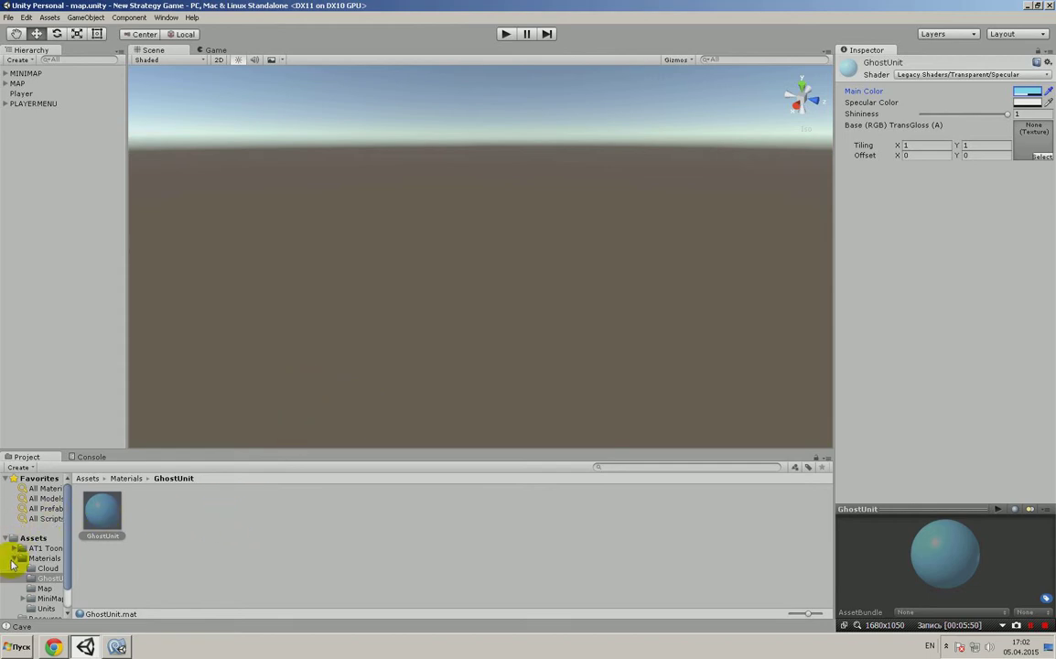
# - Collapse the Materials folder so Resources, Scene and Scripts appear beneath it
pyautogui.click(15, 558)
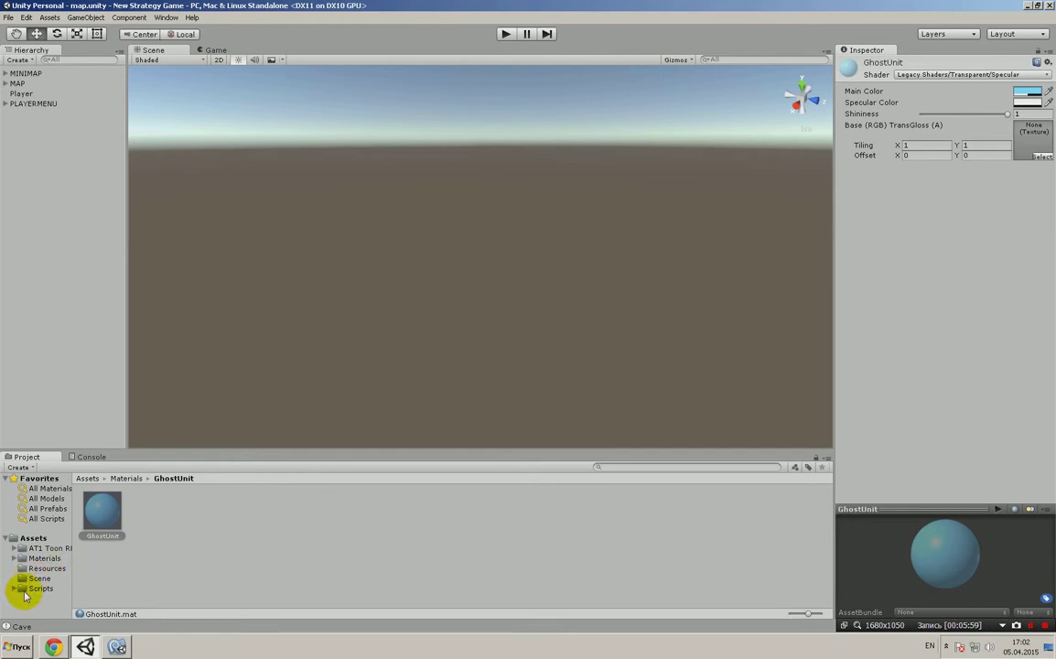
# - Open Resources, inspect the tree and delivery prefabs, and select the Plane inside delivery
pyautogui.click(28, 568)
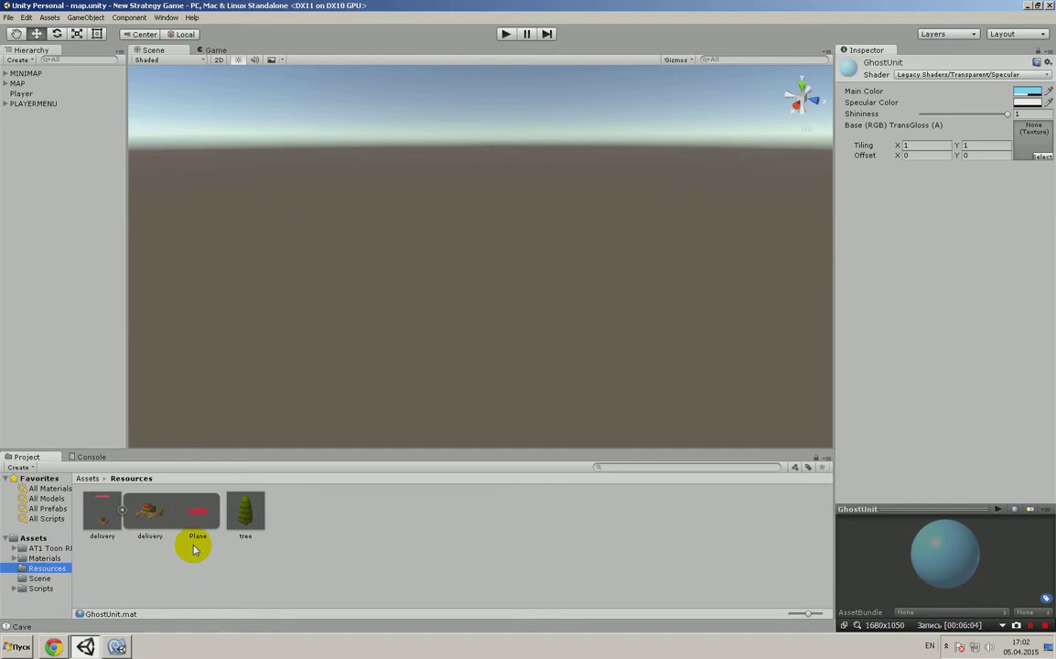
pyautogui.click(122, 510)
pyautogui.click(149, 505)
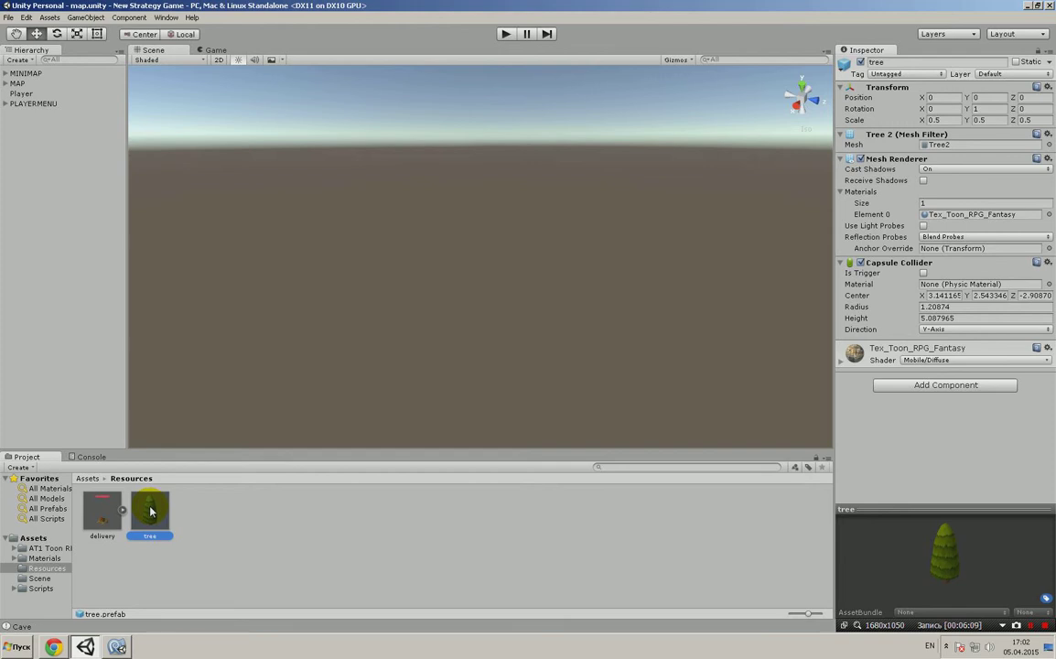
pyautogui.click(101, 514)
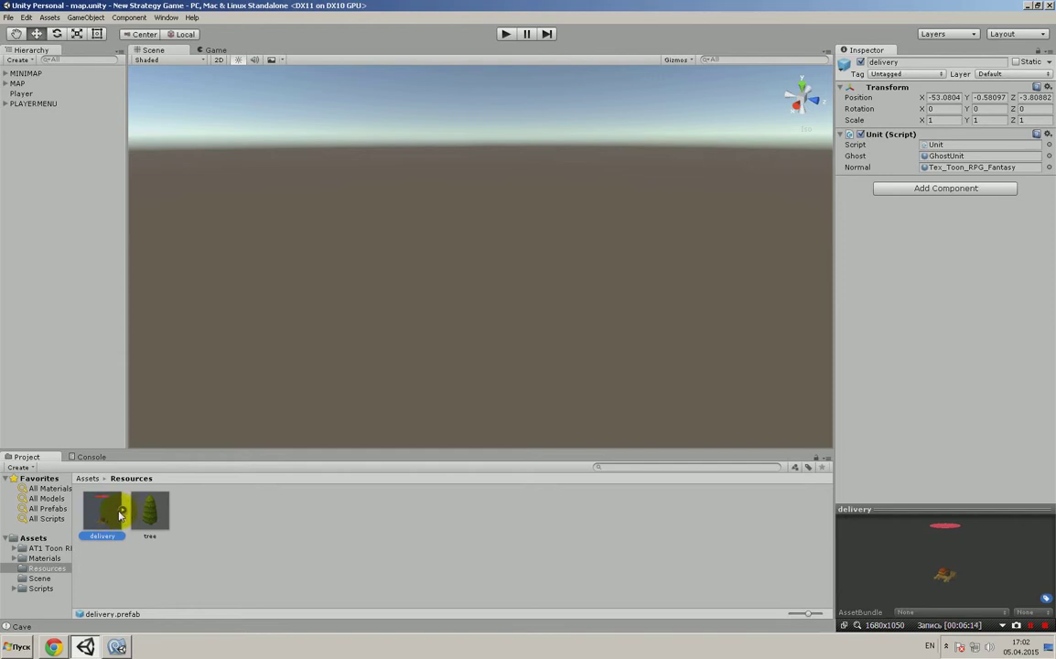
pyautogui.click(122, 510)
pyautogui.click(192, 521)
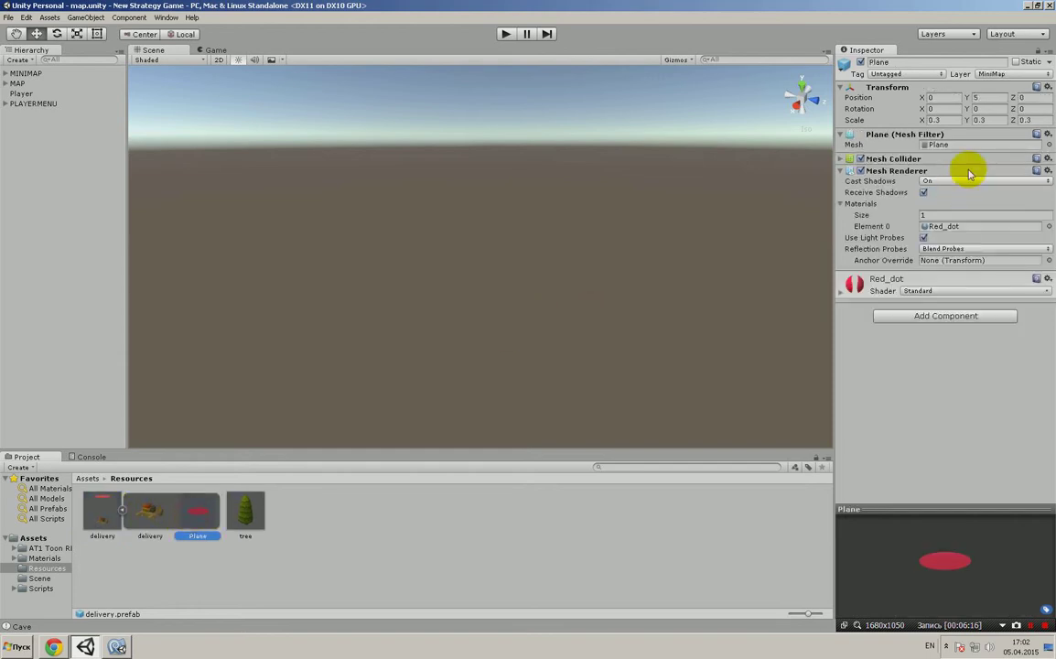
# - Set the Plane marker's scale to 0.2 on X, Y and Z
pyautogui.click(949, 120)
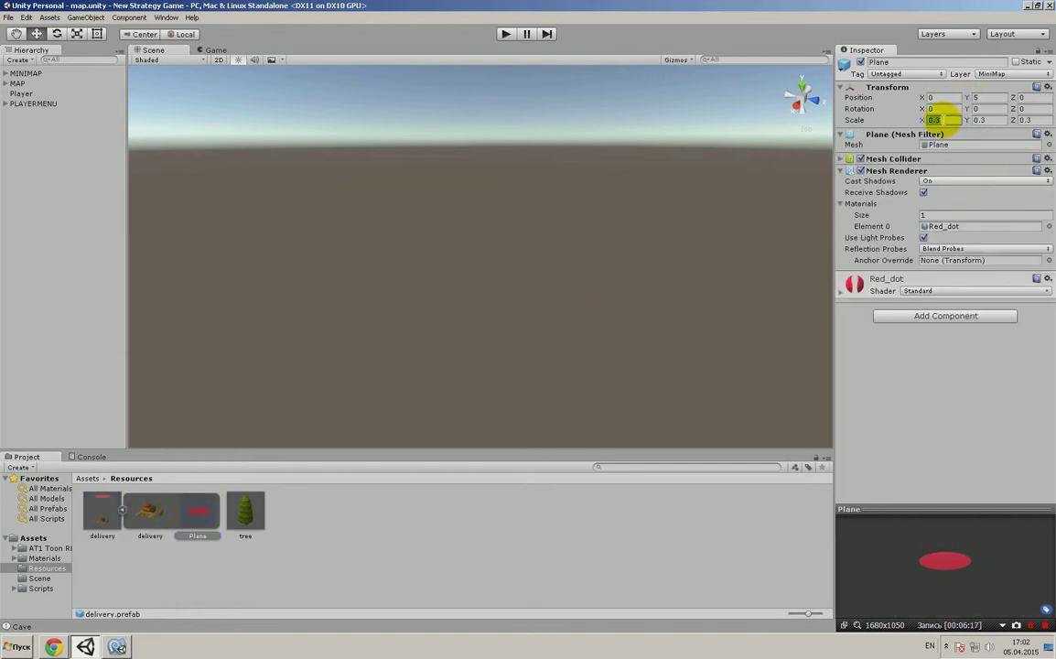
pyautogui.write('0.2')
pyautogui.click(979, 107)
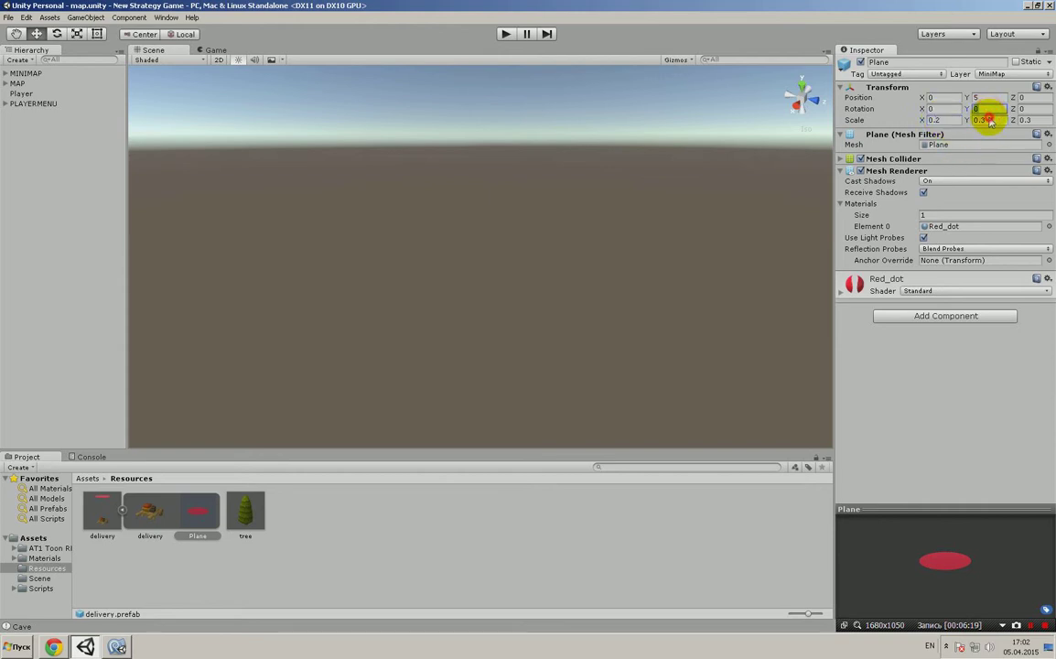
pyautogui.click(986, 119)
pyautogui.write('0.2')
pyautogui.click(1026, 120)
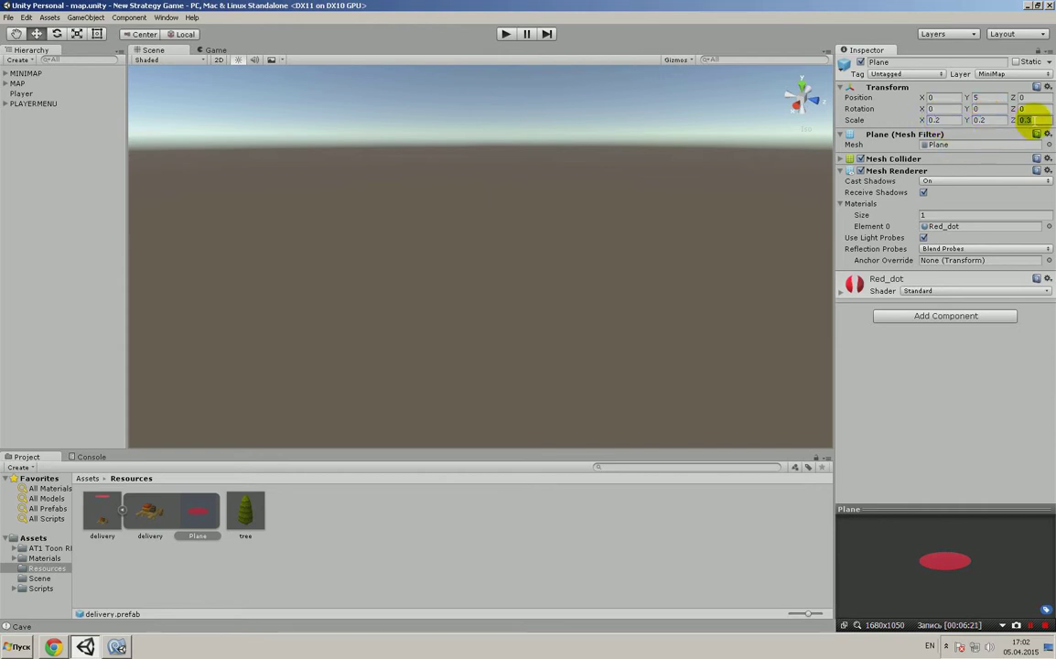
pyautogui.write('0.2')
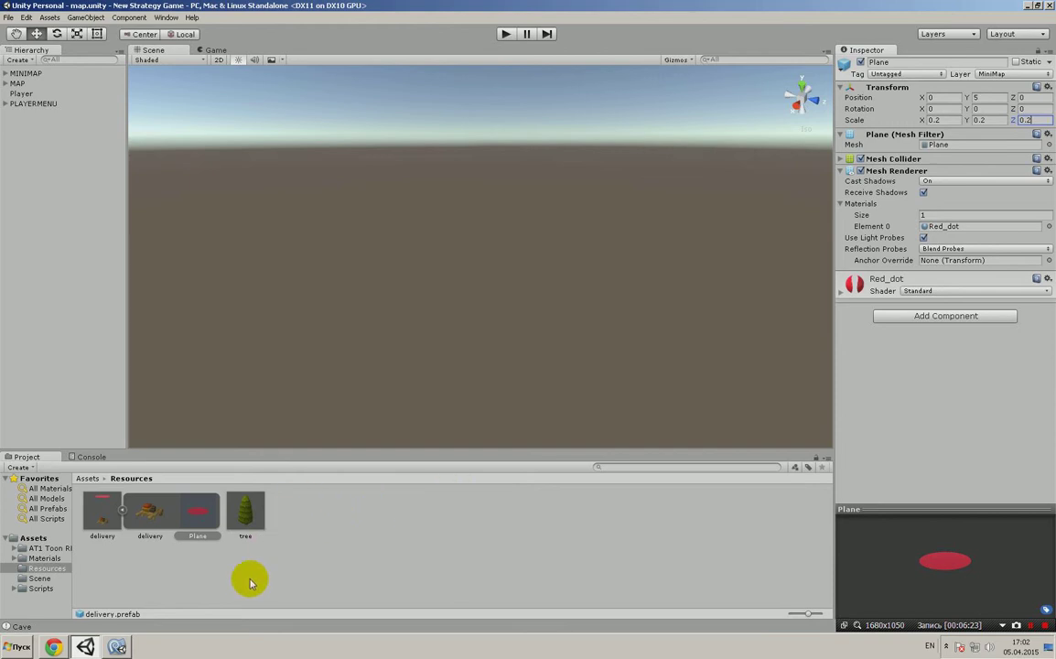
# - Inspect the delivery model mesh and the delivery prefab's Unit script settings
pyautogui.click(161, 519)
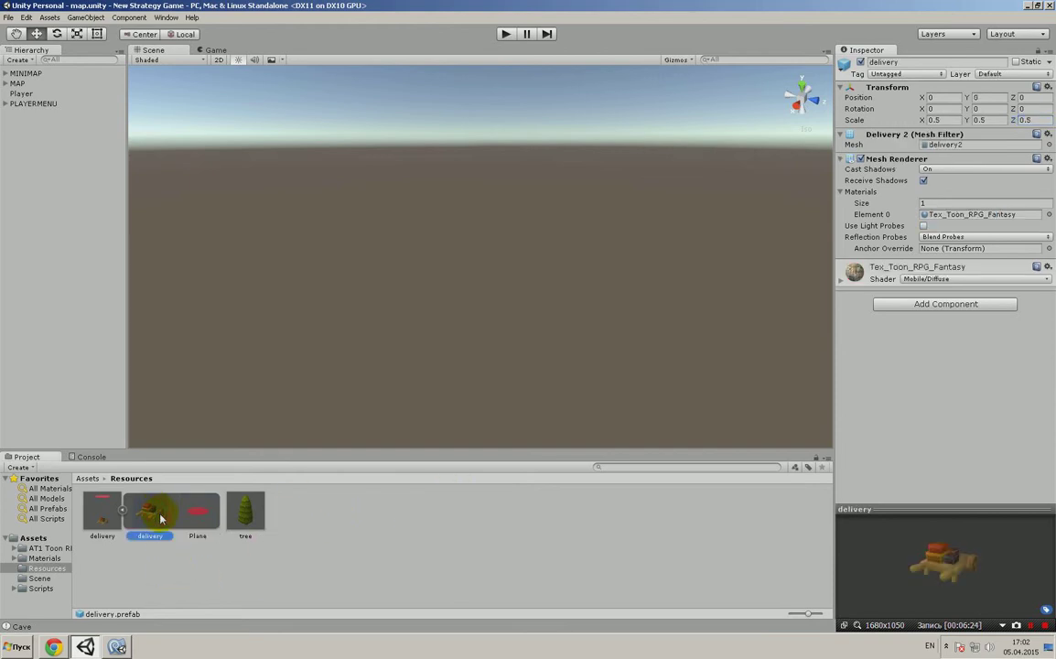
pyautogui.click(104, 524)
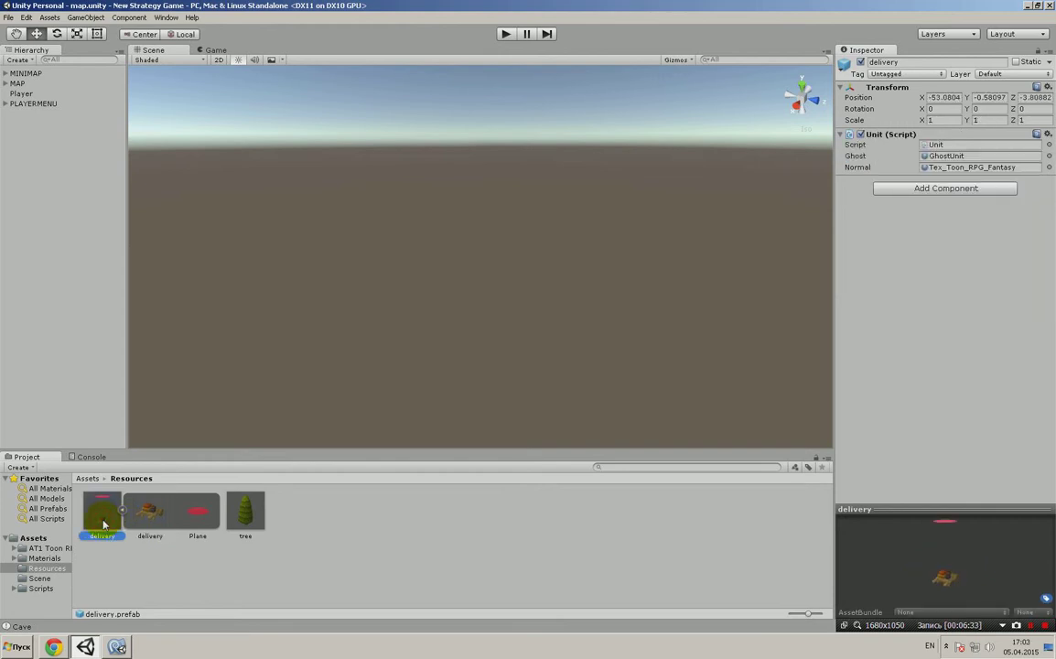
pyautogui.click(137, 512)
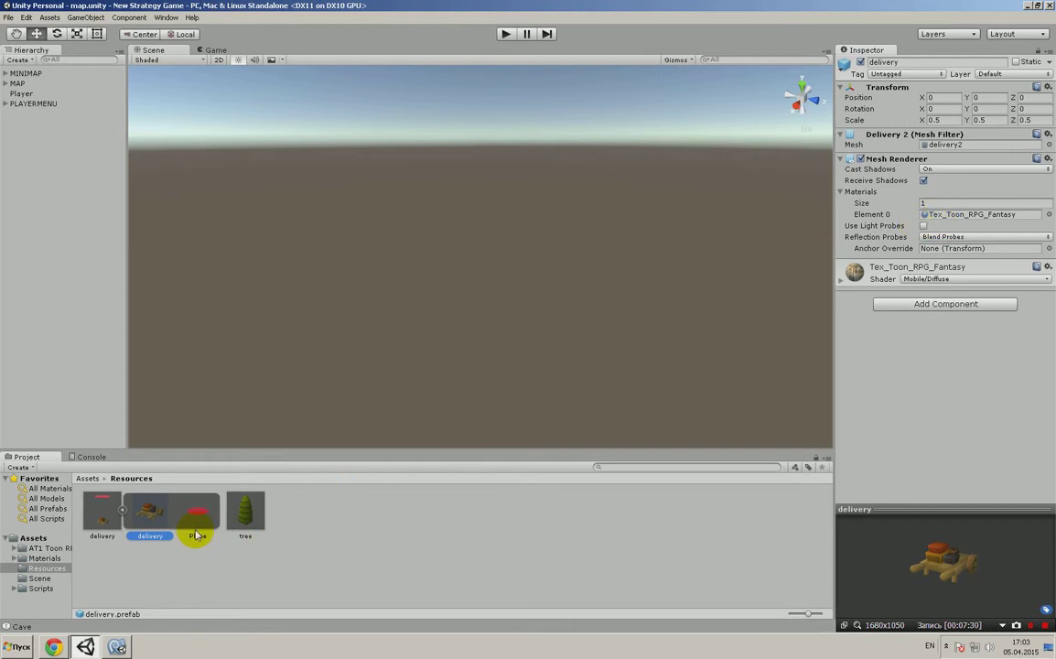
# - Collapse the delivery prefab and select it to show its Unit script settings
pyautogui.click(123, 511)
pyautogui.click(107, 523)
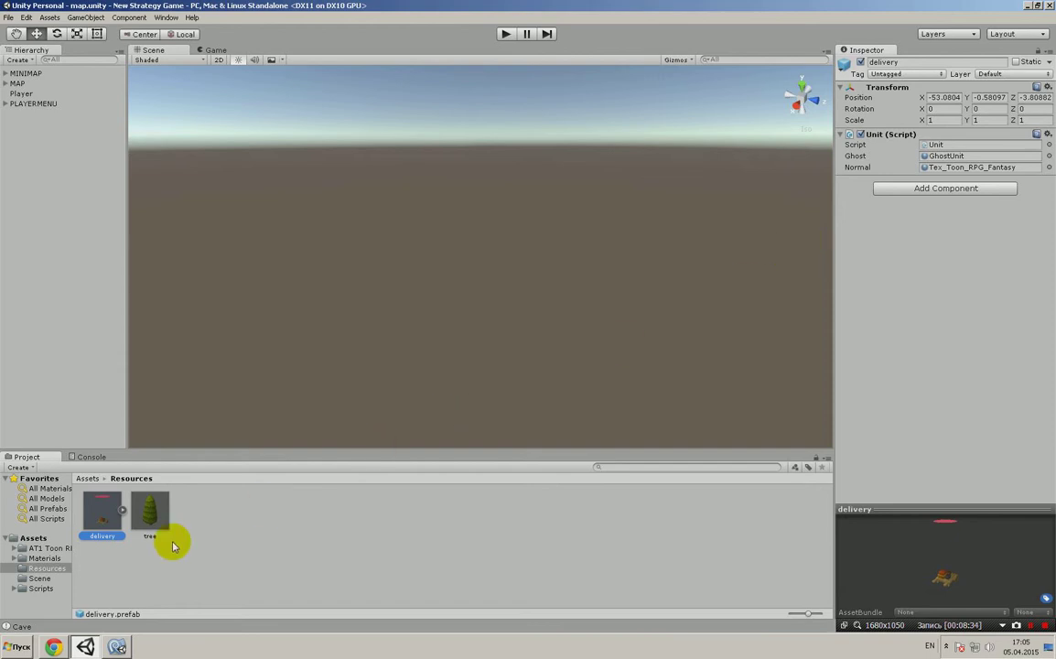
pyautogui.click(41, 588)
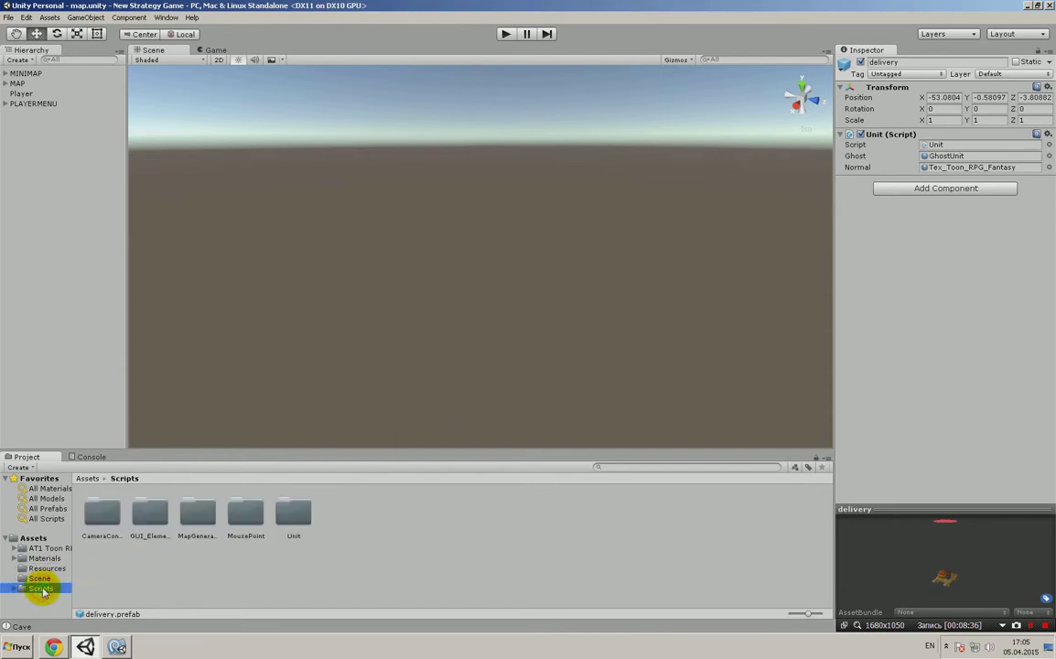
pyautogui.click(285, 523)
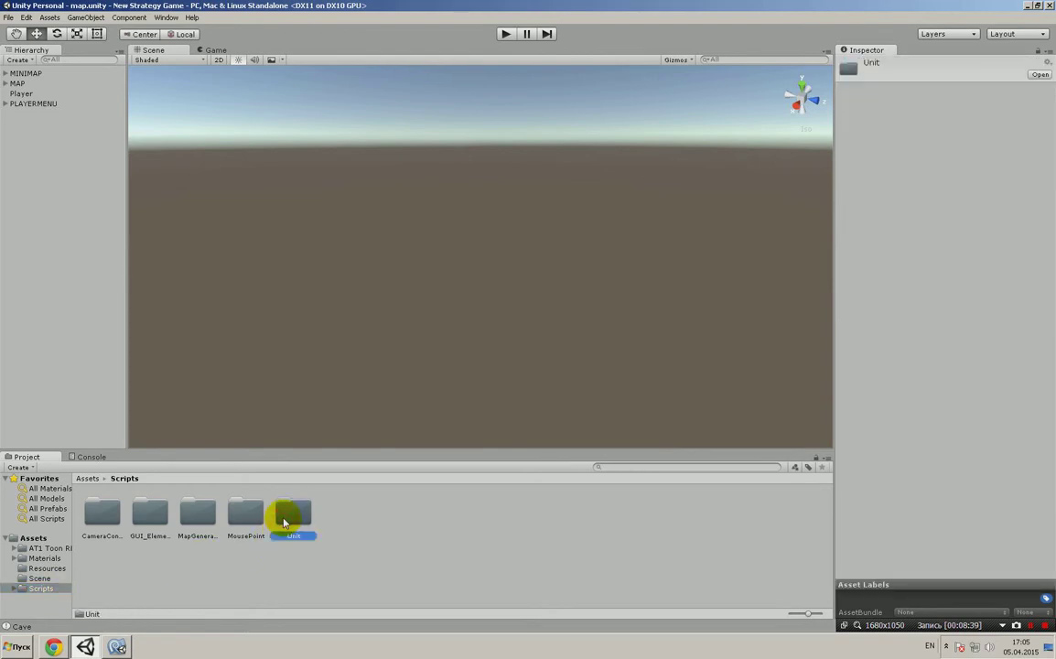
pyautogui.doubleClick(284, 523)
pyautogui.click(102, 512)
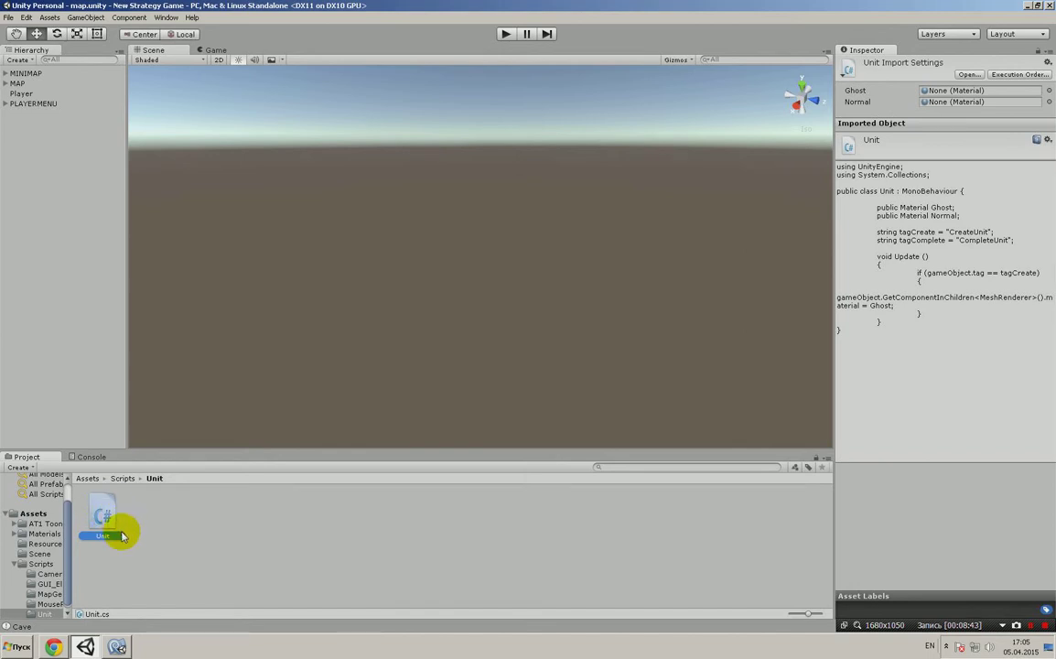
pyautogui.click(46, 543)
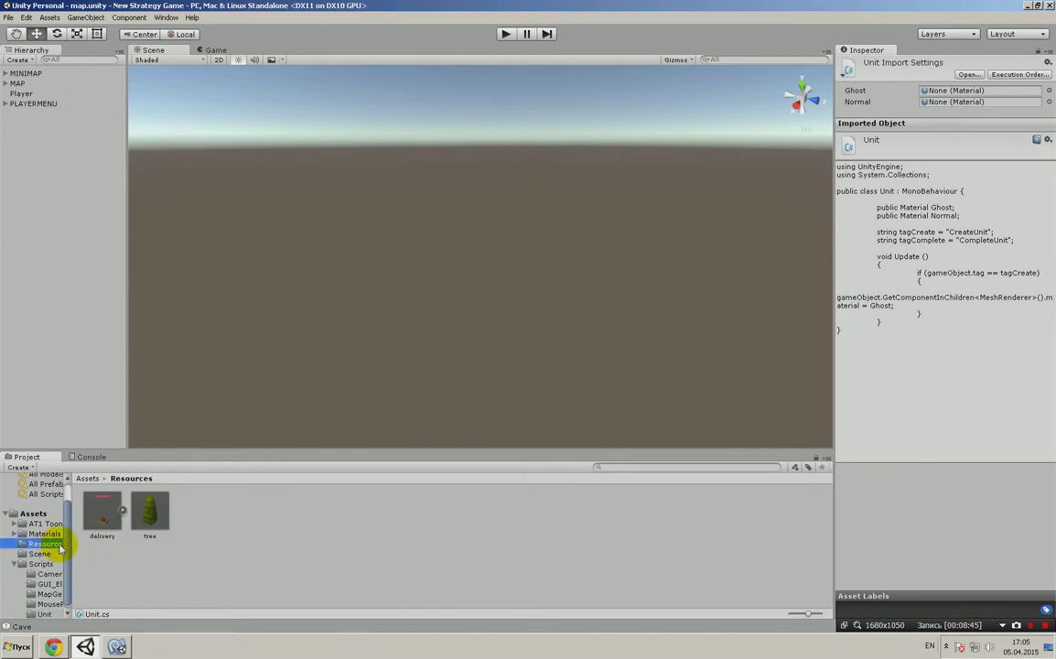
pyautogui.click(105, 512)
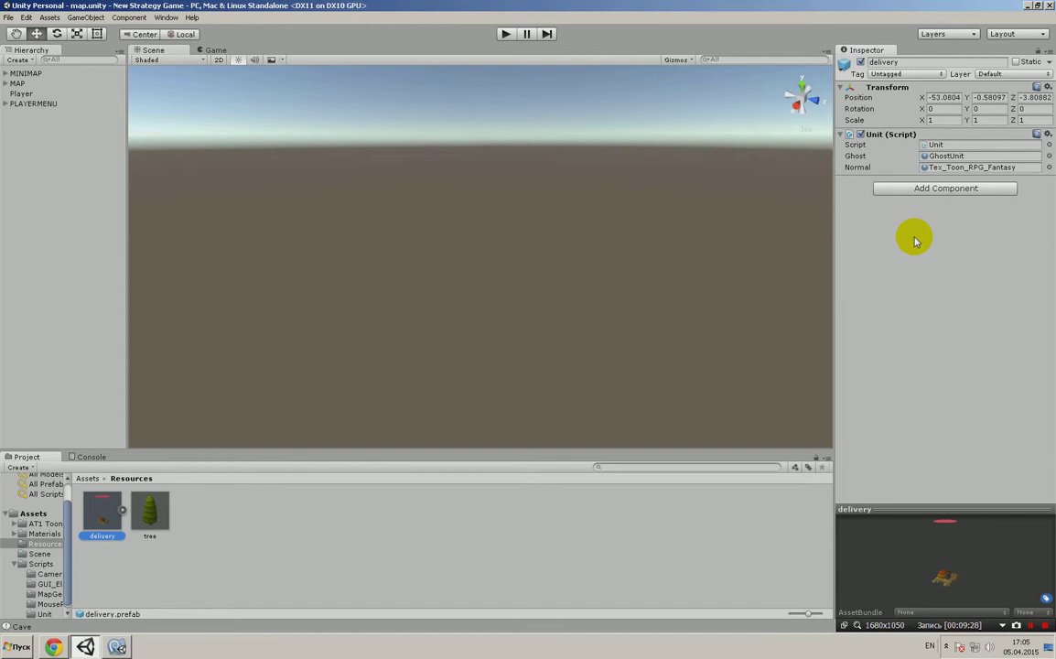
pyautogui.click(938, 76)
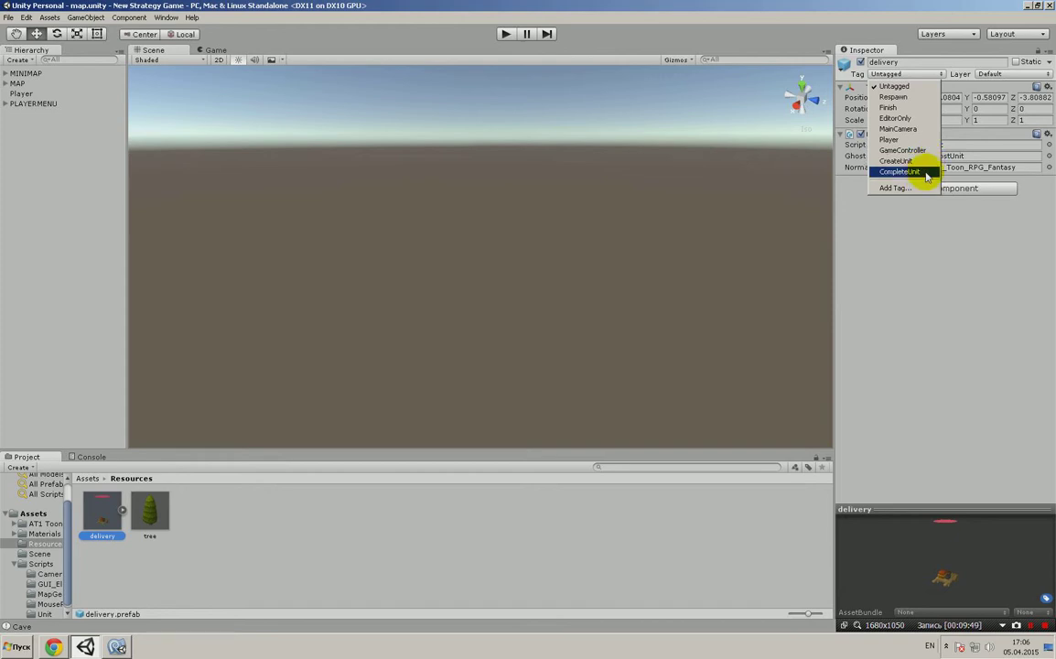
pyautogui.click(971, 254)
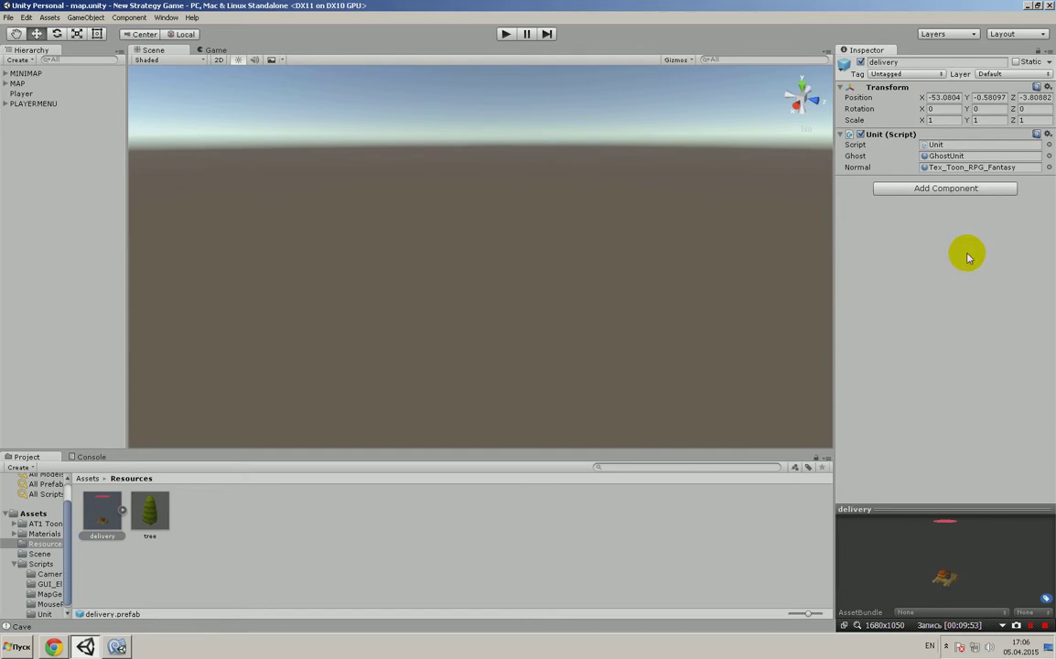
pyautogui.click(119, 646)
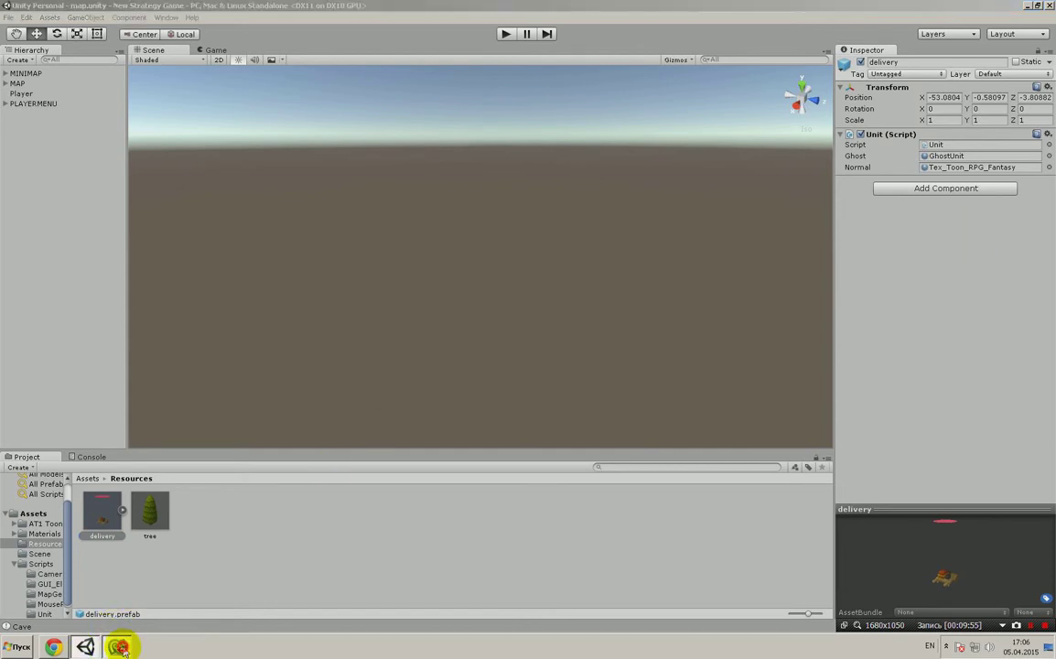
# - View GUI_CreateGameobject.cs in MonoDevelop, then open Unity's Scene folder showing the map scene
pyautogui.click(371, 106)
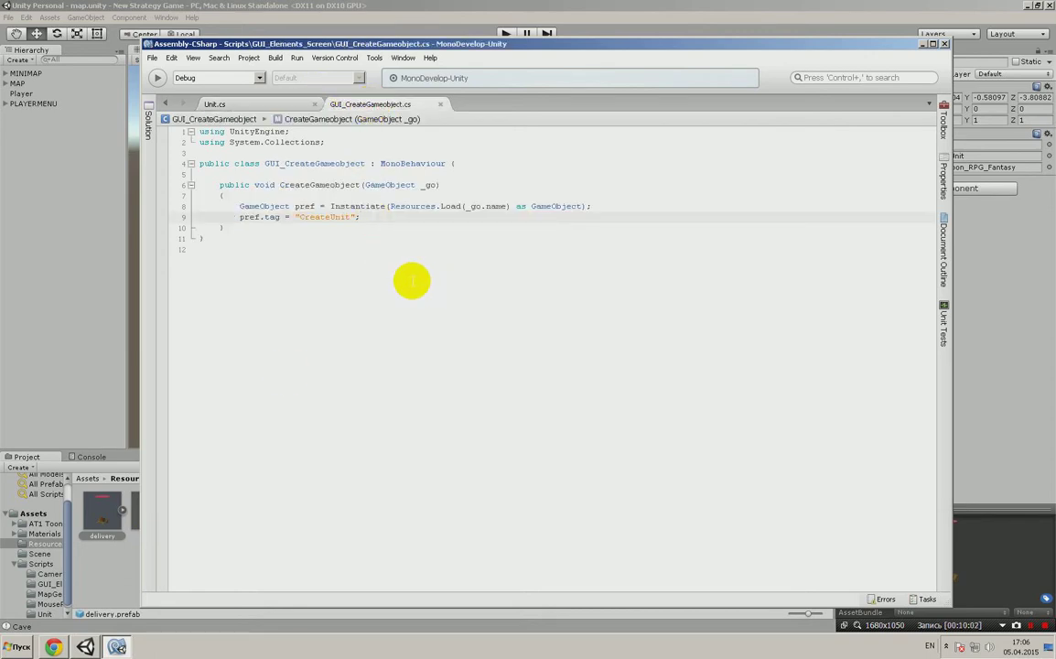
pyautogui.click(40, 553)
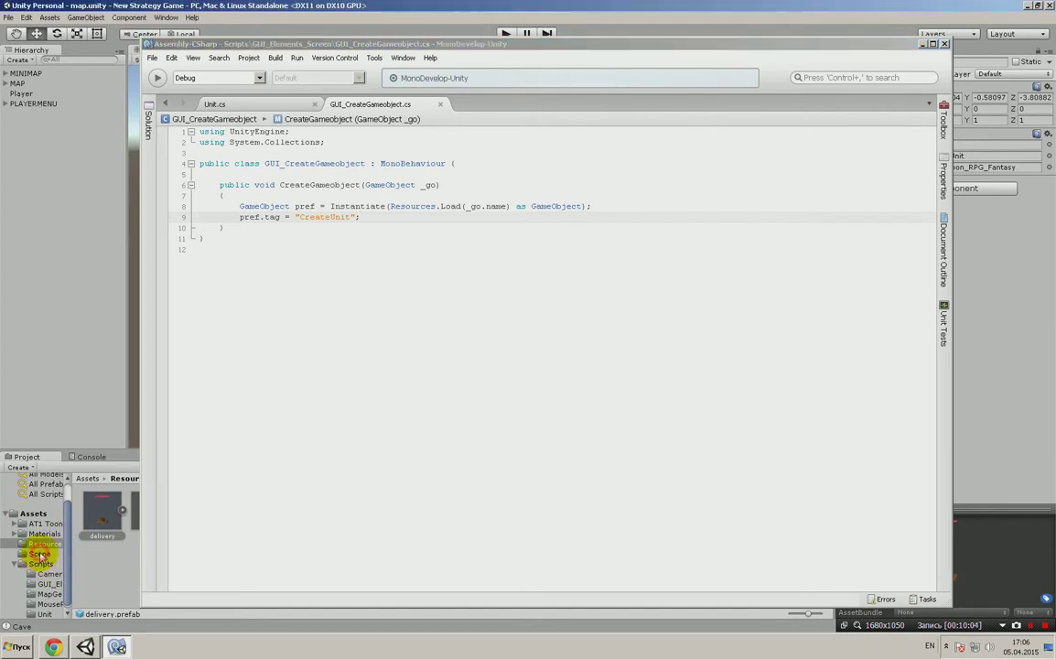
# - Expand PLAYERMENU and Panel 1 in the Hierarchy and enable Panel 1
pyautogui.click(5, 103)
pyautogui.click(22, 144)
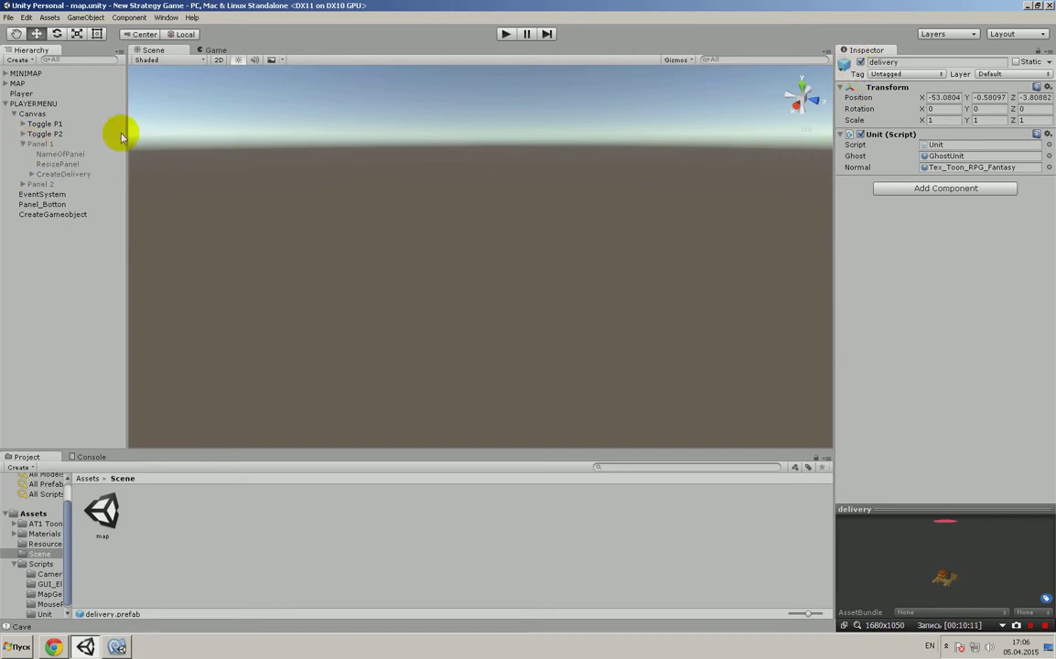
pyautogui.click(41, 144)
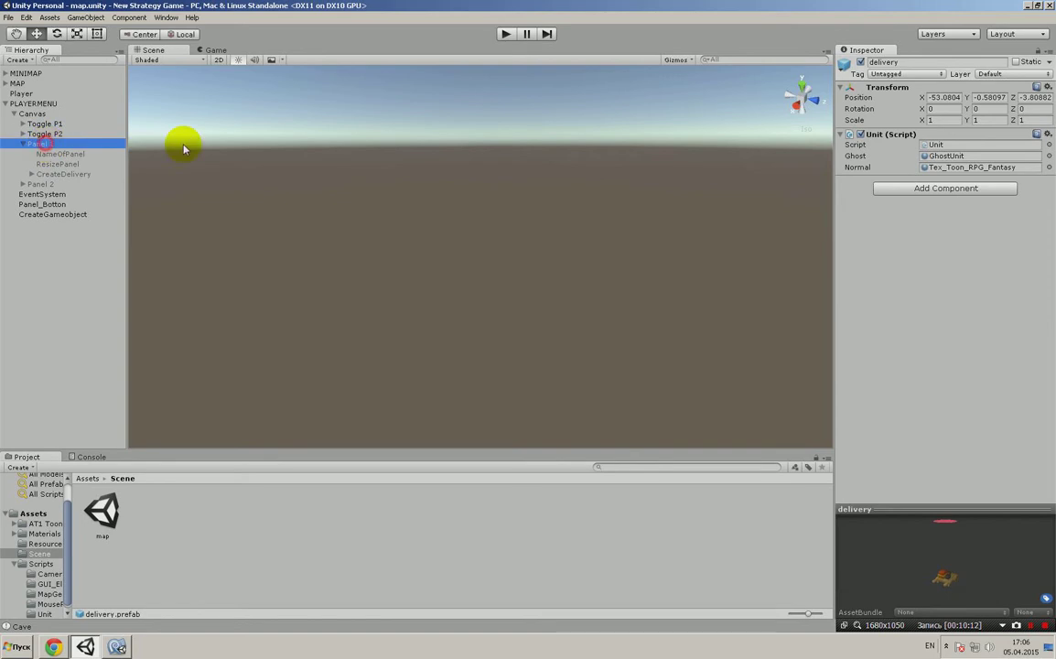
pyautogui.click(861, 62)
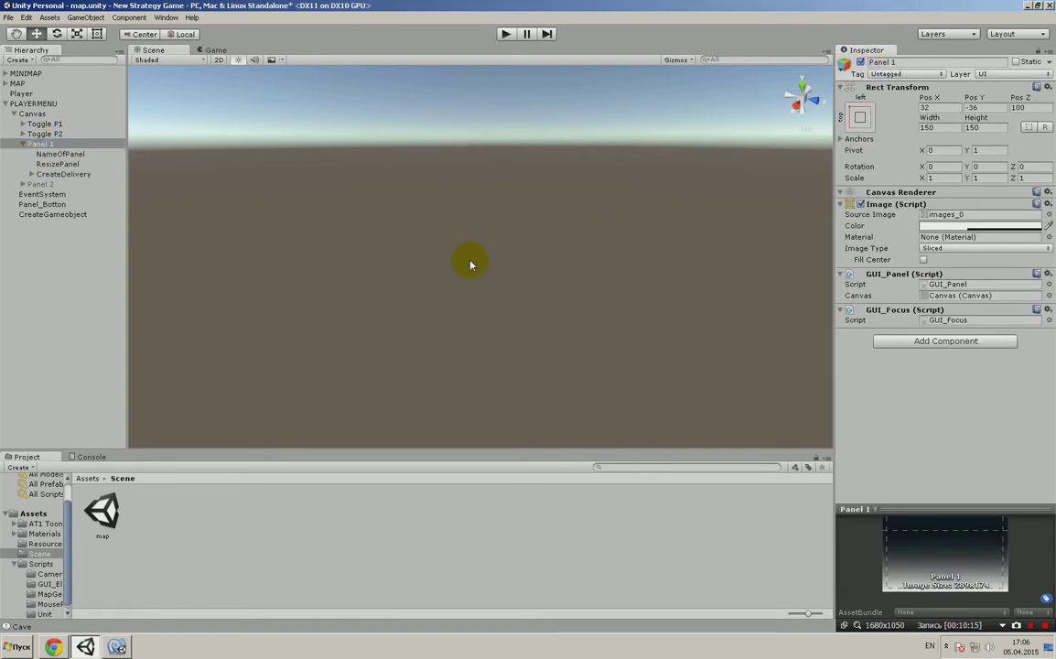
# - Frame Panel 1 front-on in the scene and select the CreateDelivery button
pyautogui.press('f')
pyautogui.moveTo(471, 260)
pyautogui.keyDown('alt'); pyautogui.mouseDown()
pyautogui.moveTo(418, 231)
pyautogui.moveTo(30, 193)
pyautogui.mouseUp(); pyautogui.keyUp('alt')
pyautogui.keyDown('alt'); pyautogui.moveTo(630, 285); pyautogui.dragTo(473, 253); pyautogui.keyUp('alt')
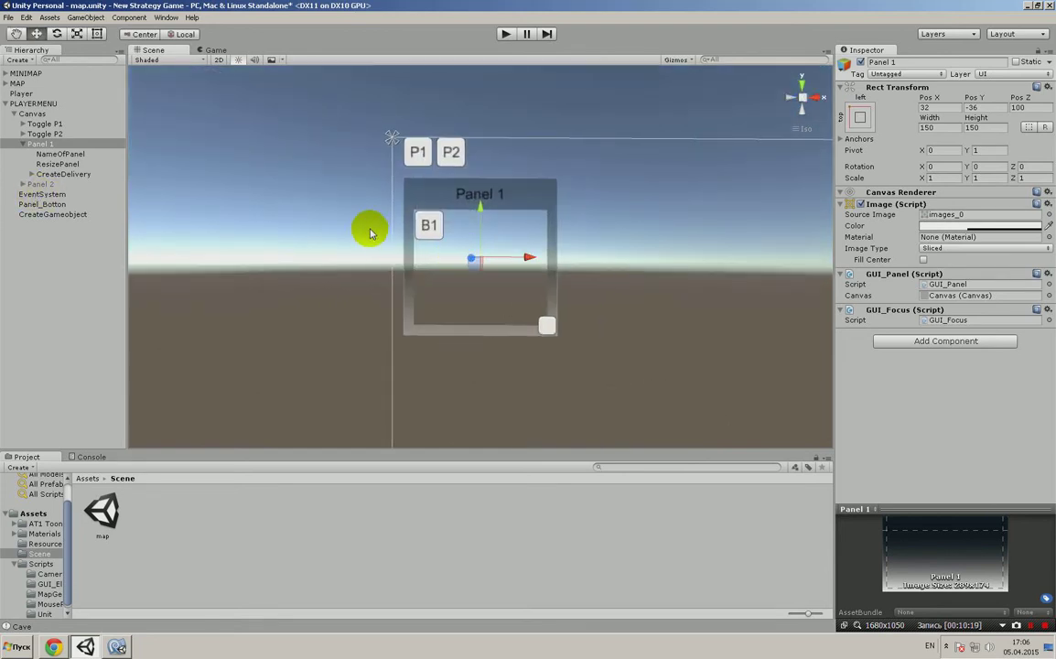
pyautogui.click(60, 174)
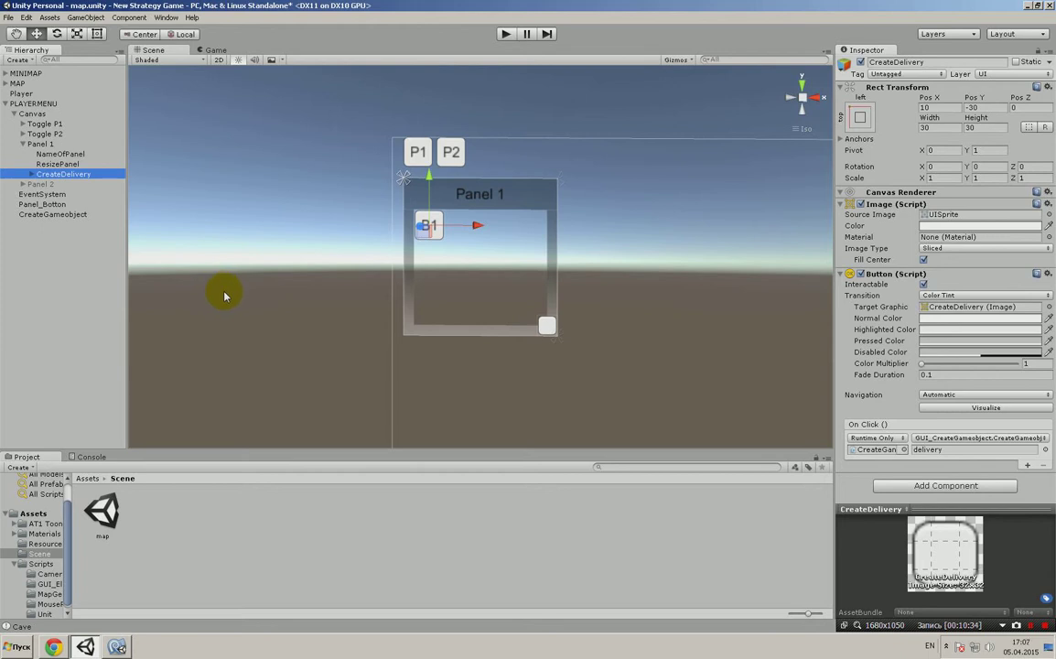
# - Select the CreateGameobject object and bring GUI_CreateGameobject.cs up in MonoDevelop
pyautogui.click(55, 215)
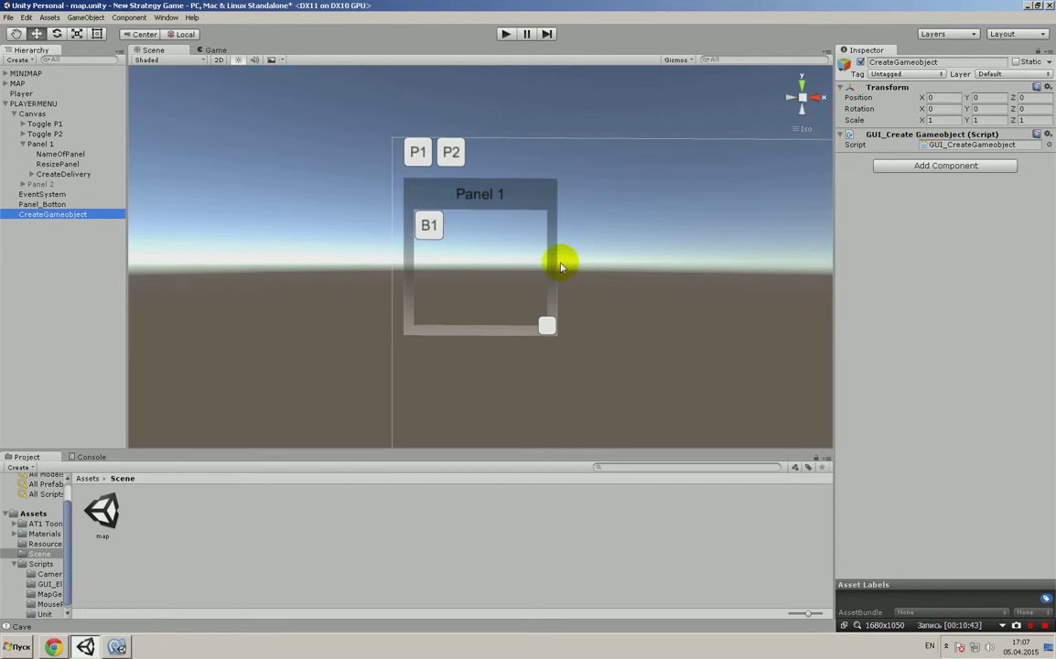
pyautogui.click(116, 646)
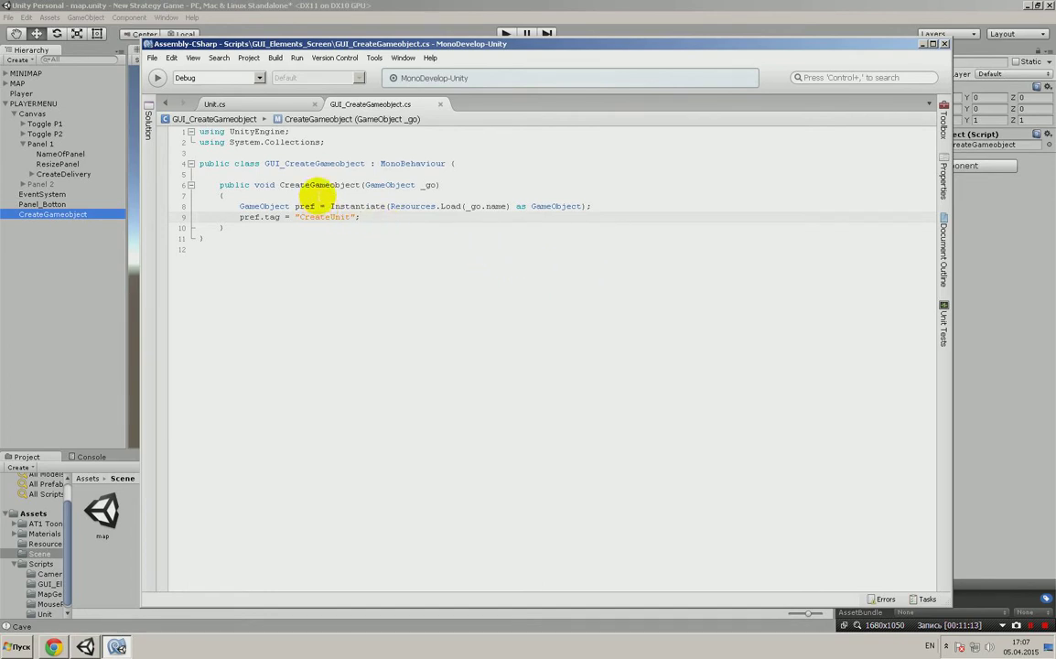
# - Highlight the pref variable and the Instantiate call on line 8
pyautogui.doubleClick(300, 205)
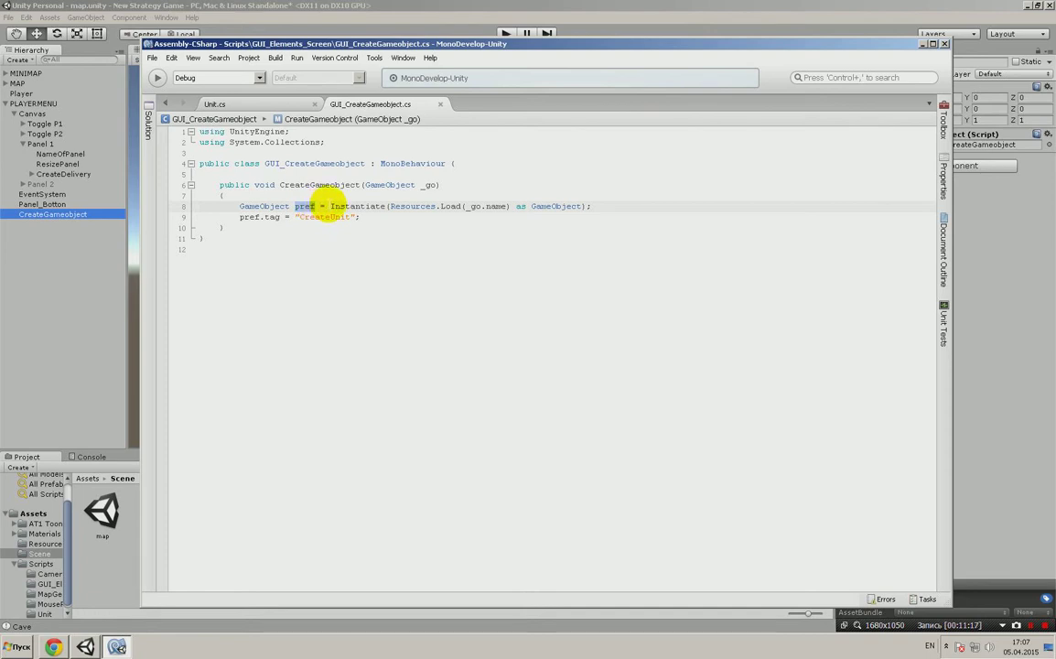
pyautogui.moveTo(330, 205); pyautogui.dragTo(586, 205)
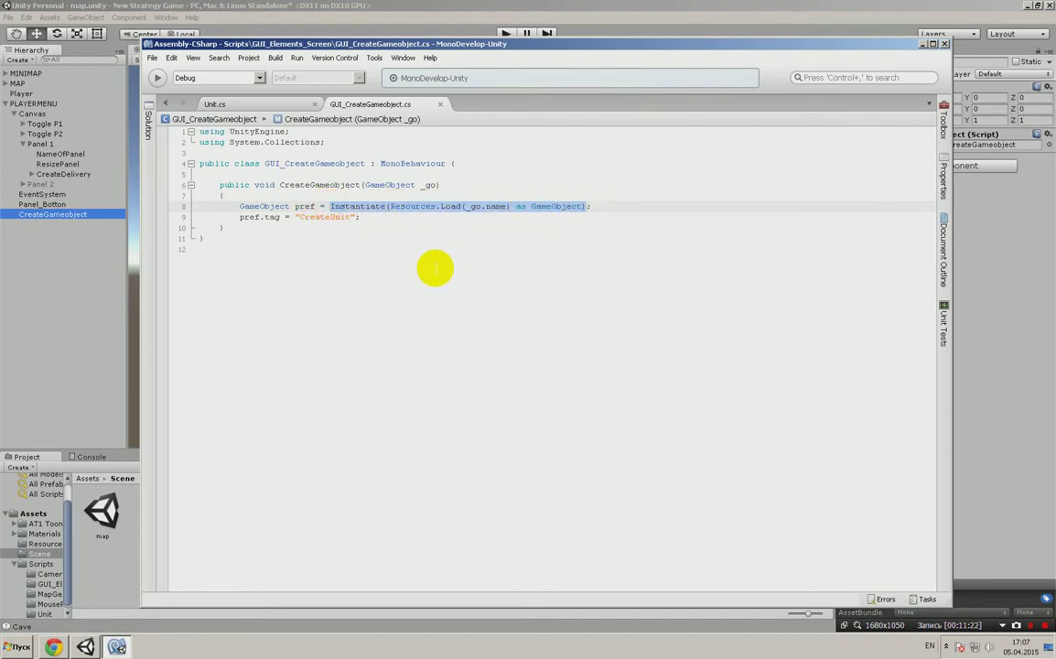
pyautogui.moveTo(358, 203)
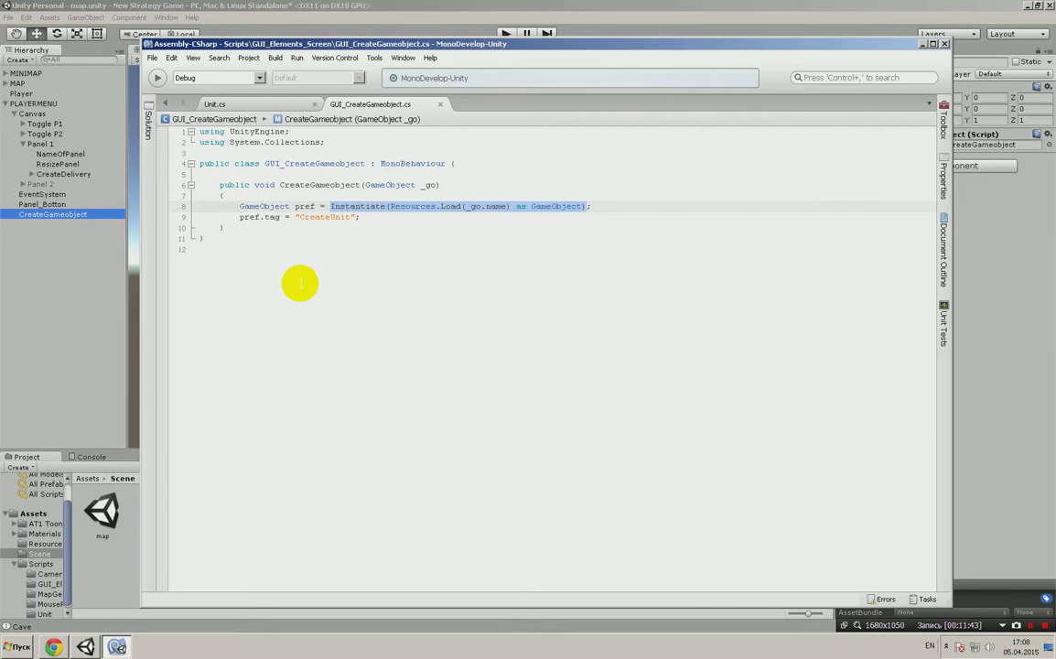
# - Highlight the CreateUnit tag assignment on line 9, then show Unity's tag list
pyautogui.moveTo(640, 42)
pyautogui.mouseDown()
pyautogui.moveTo(601, 18)
pyautogui.moveTo(548, 12)
pyautogui.mouseUp()
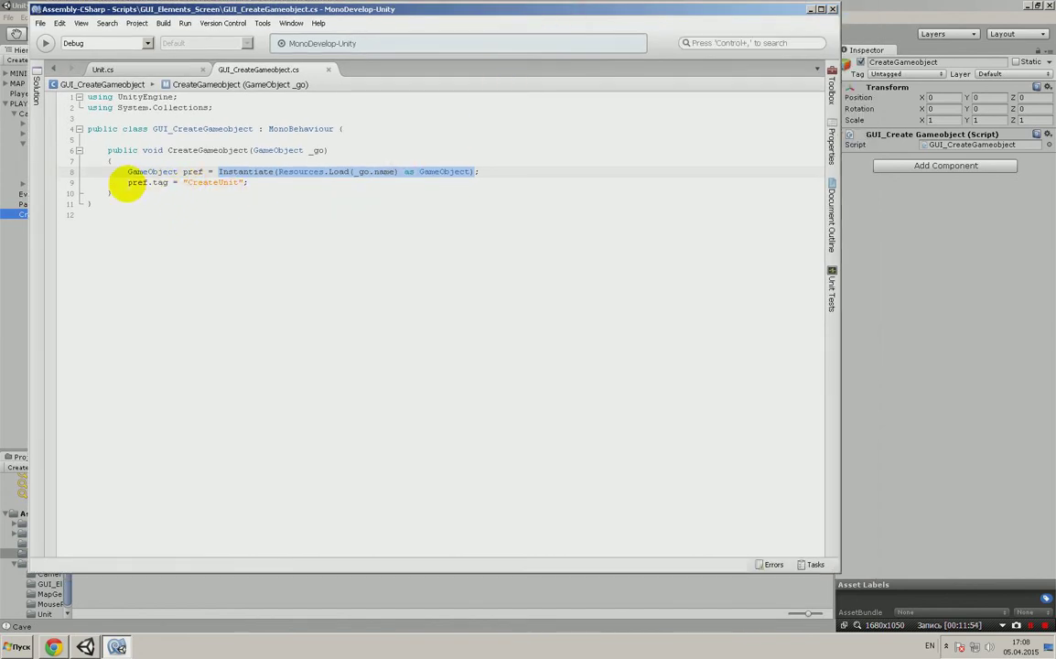
pyautogui.click(163, 182)
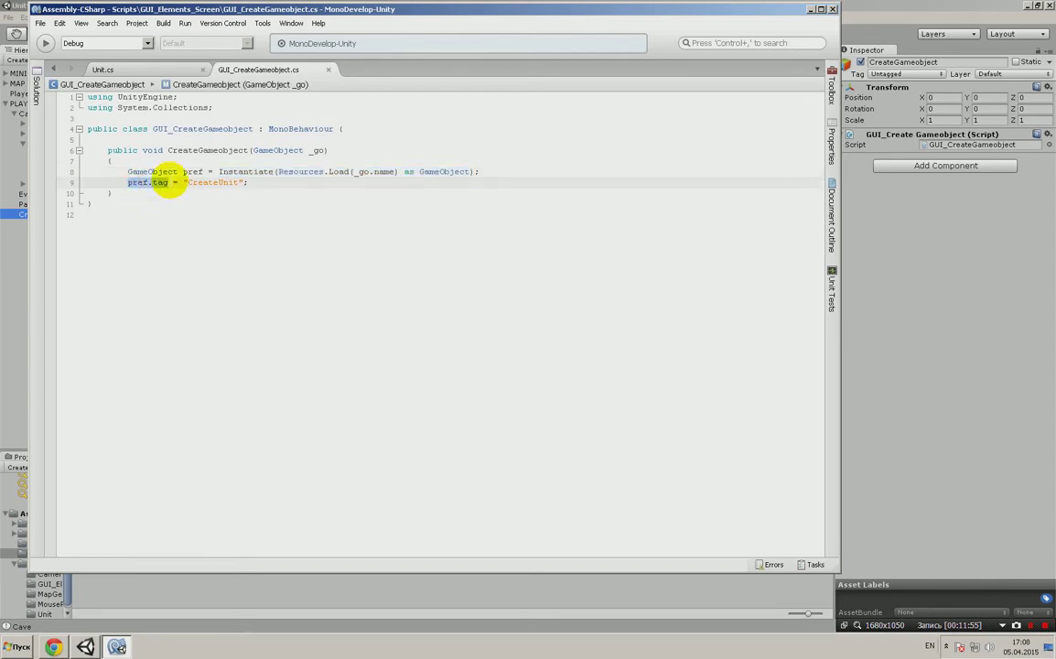
pyautogui.moveTo(162, 182); pyautogui.dragTo(247, 182)
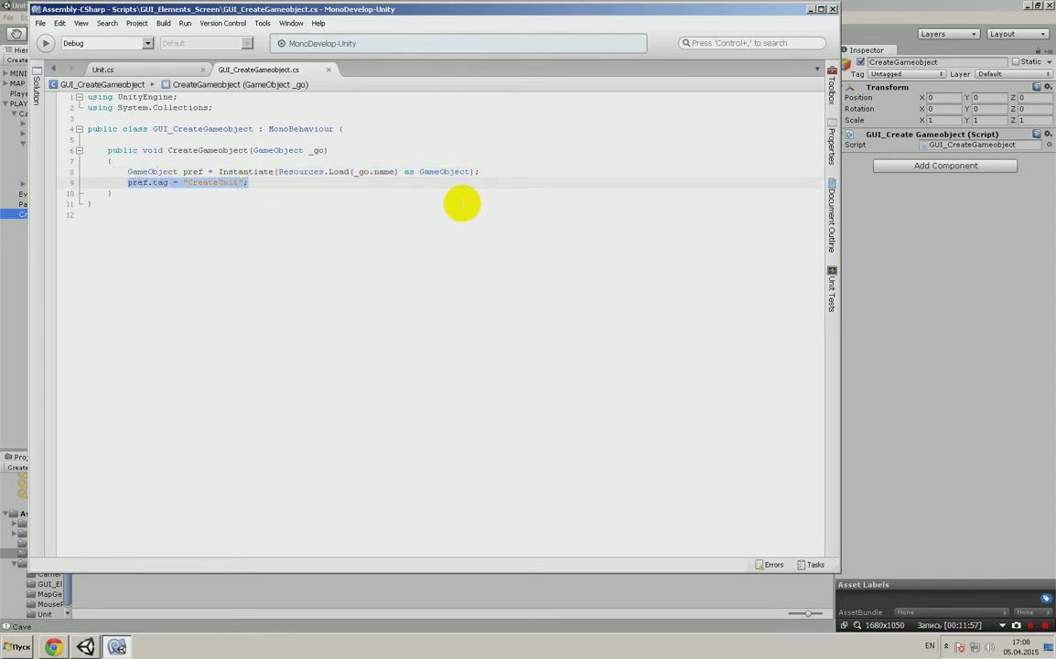
pyautogui.click(894, 76)
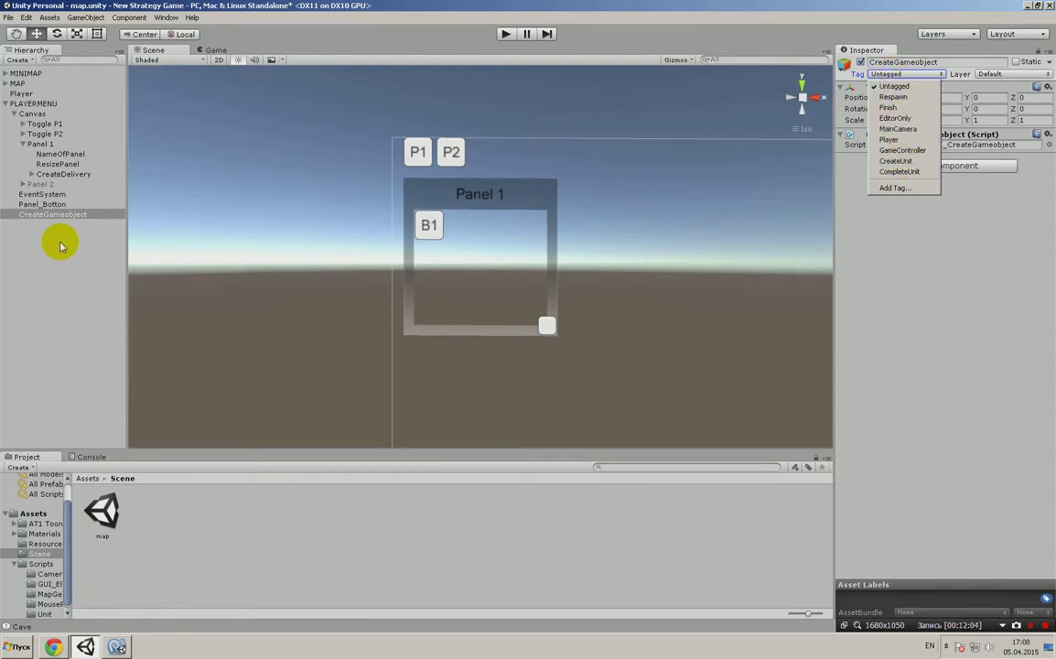
# - Select the Player camera, locate its MousePoint script, and return to MonoDevelop
pyautogui.click(11, 99)
pyautogui.click(6, 103)
pyautogui.click(18, 93)
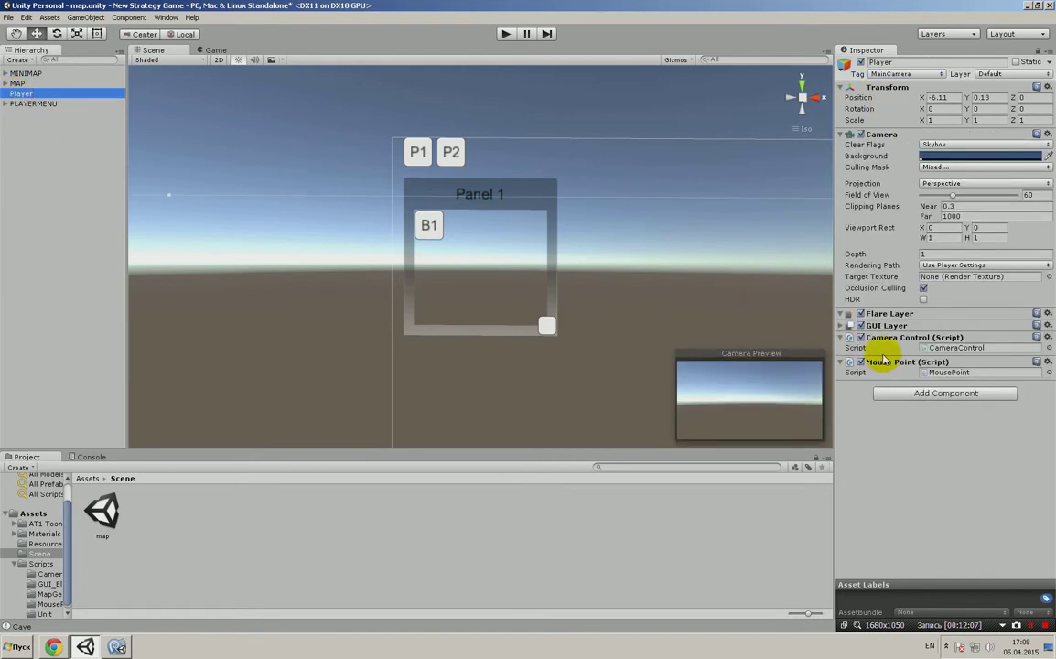
pyautogui.click(948, 372)
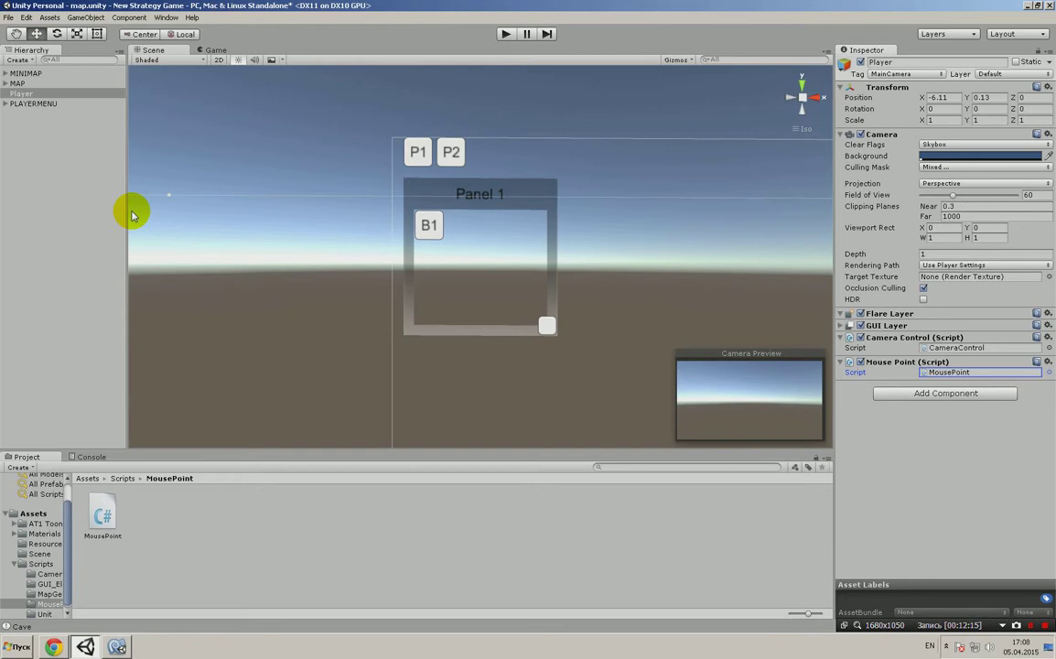
pyautogui.click(119, 646)
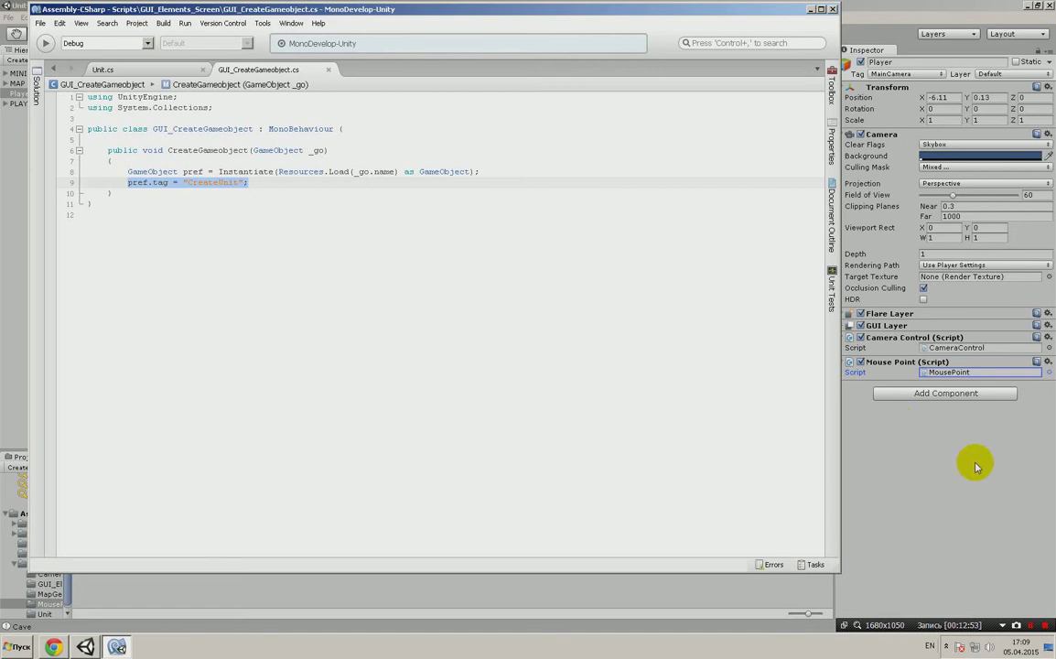
# - Look through the MousePoint.cs, Unit.cs and GUI_CreateGameobject.cs tabs, then return to Unity
pyautogui.click(1030, 625)
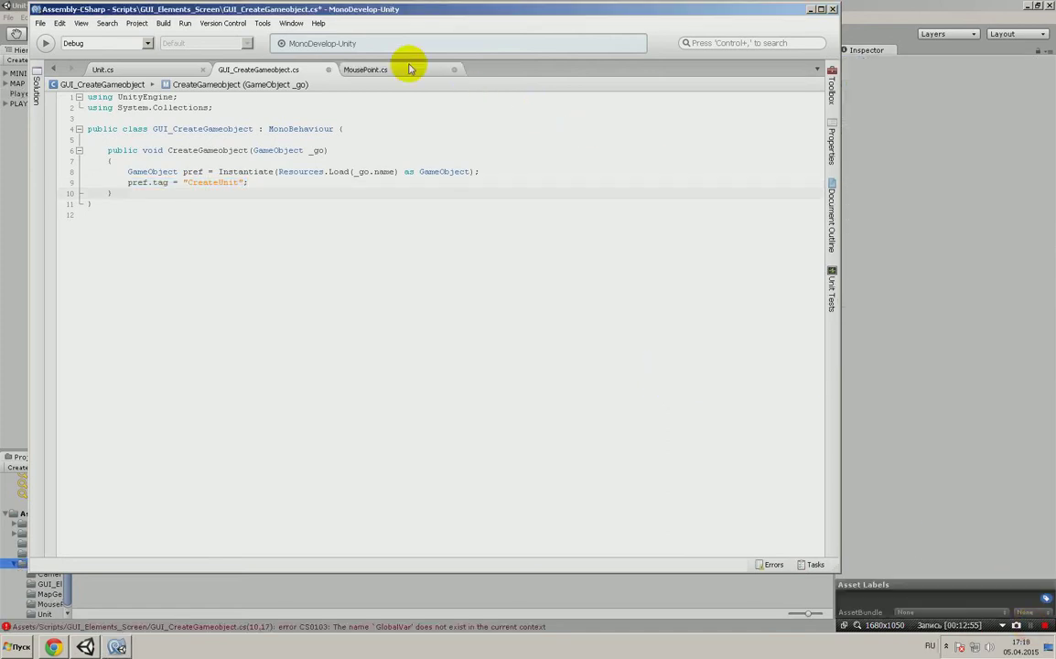
pyautogui.click(401, 71)
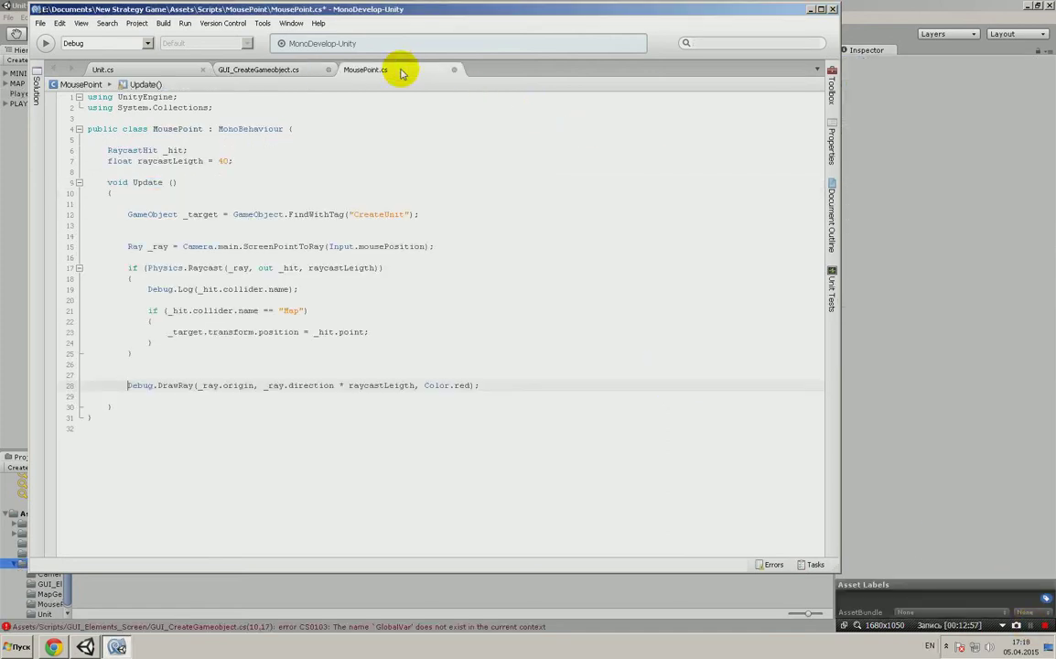
pyautogui.click(146, 73)
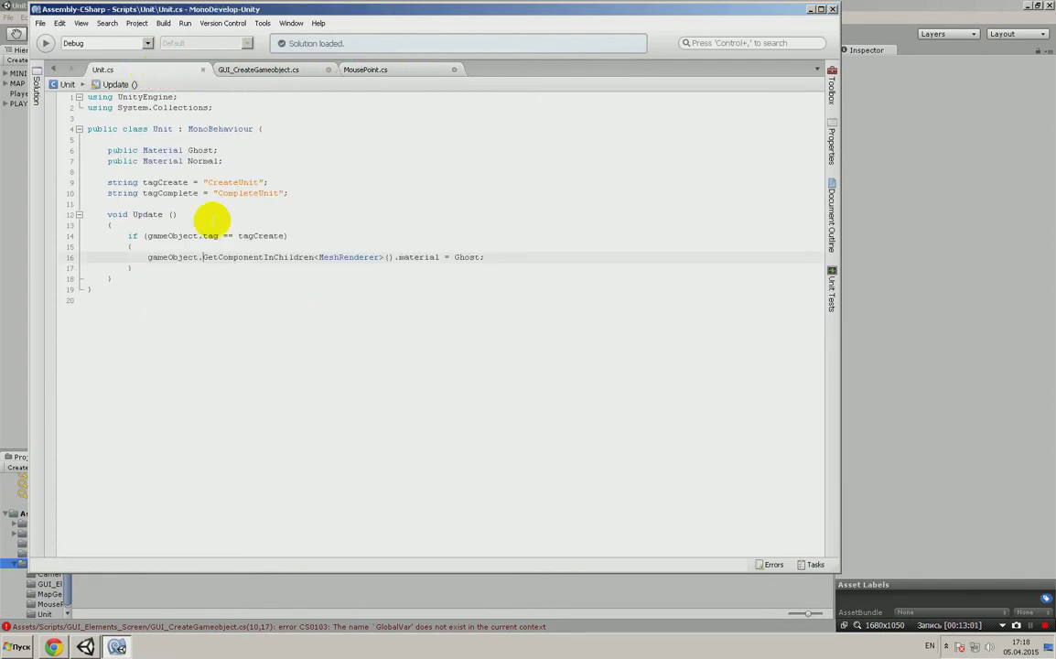
pyautogui.click(286, 71)
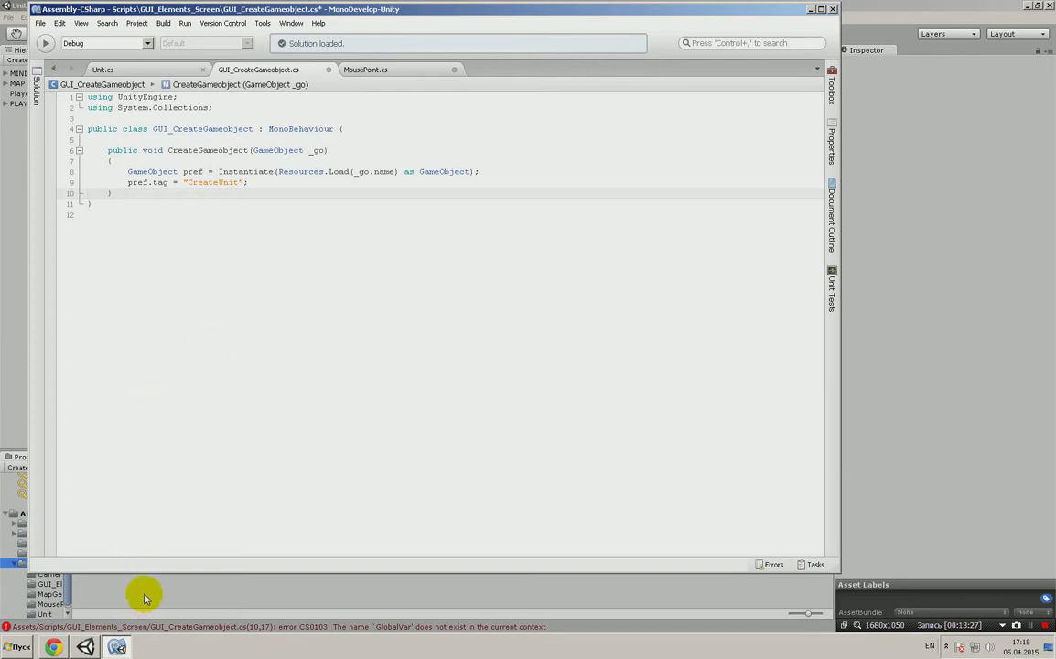
pyautogui.click(355, 69)
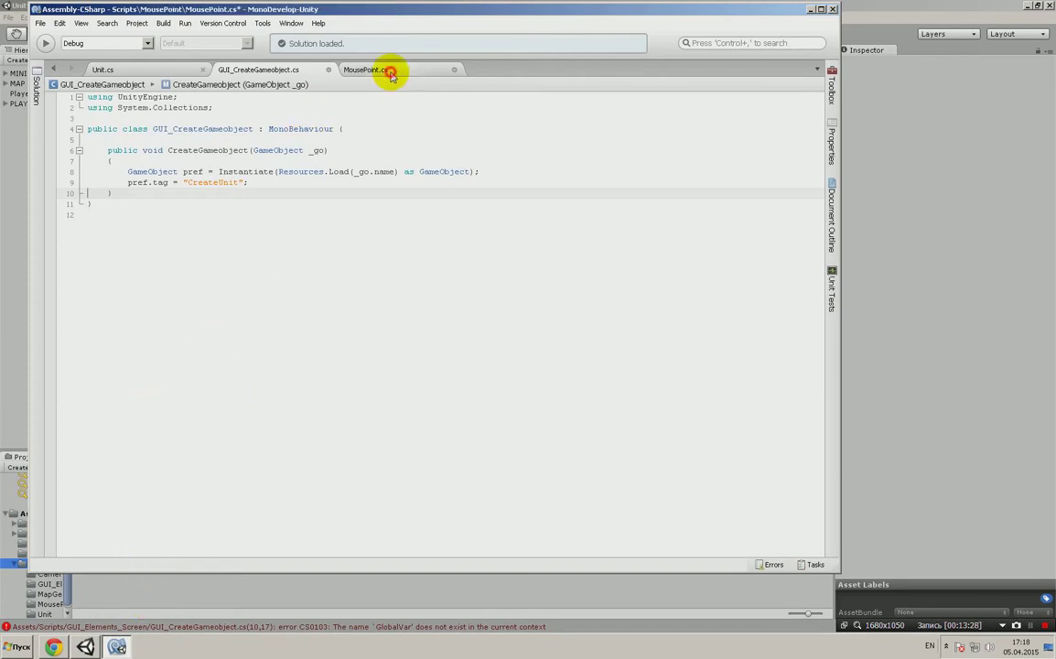
pyautogui.click(215, 586)
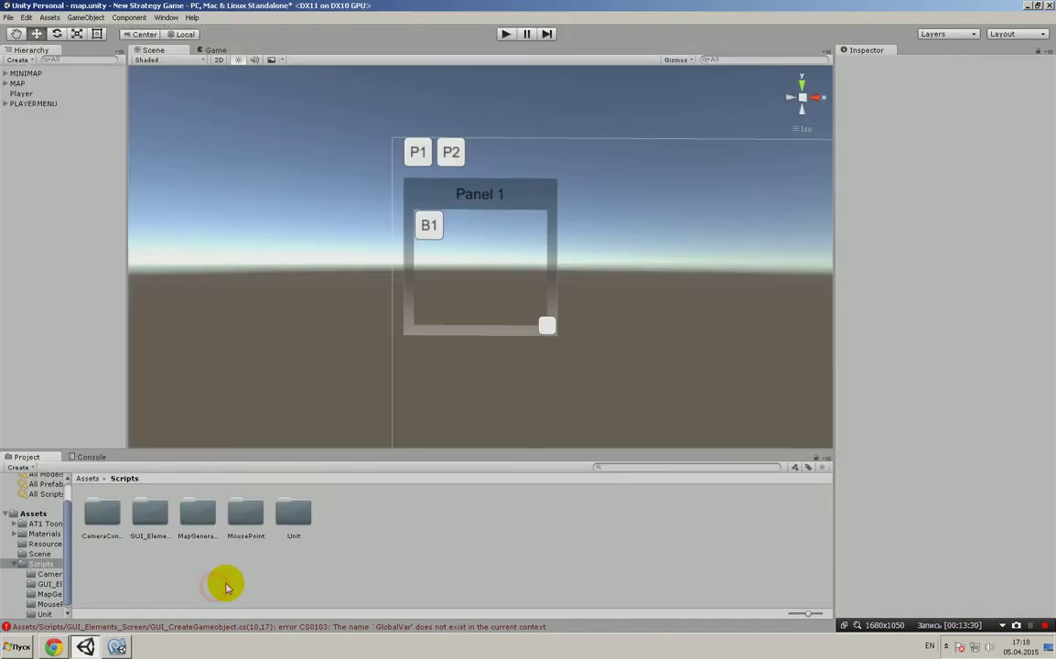
# - Create a folder named GlobalVar inside Assets/Scripts
pyautogui.rightClick(343, 564)
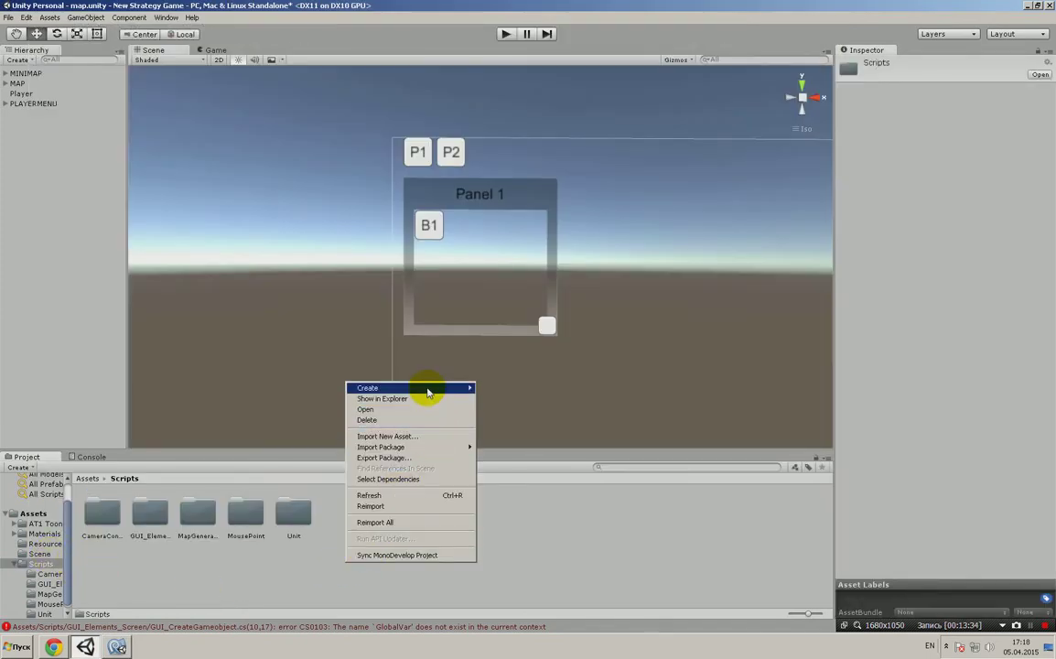
pyautogui.moveTo(430, 388)
pyautogui.click(503, 388)
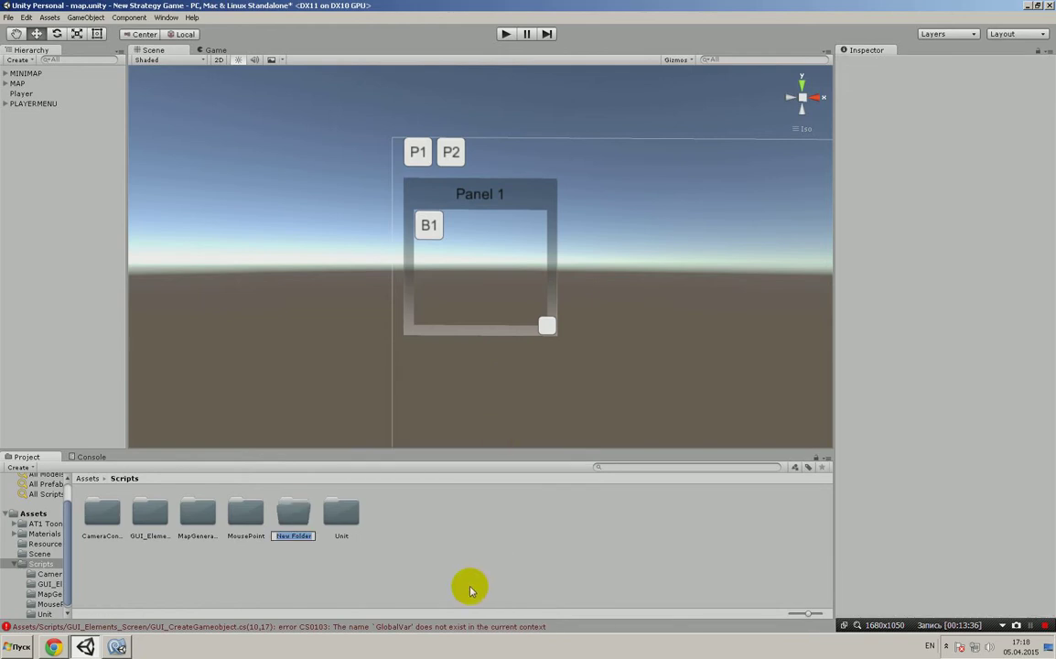
pyautogui.write('Glo')
pyautogui.write('balVa')
pyautogui.write('r')
pyautogui.press('Return')
pyautogui.press('Return')
# - Add a C# script named GlobalVar to that folder and open it in MonoDevelop
pyautogui.rightClick(469, 588)
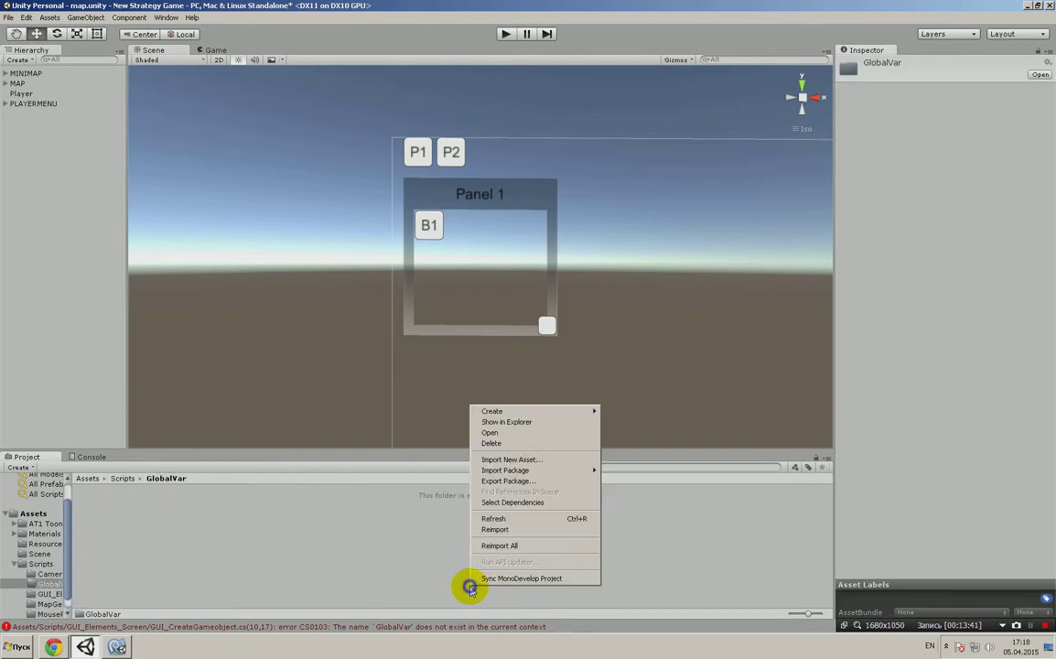
pyautogui.moveTo(590, 410)
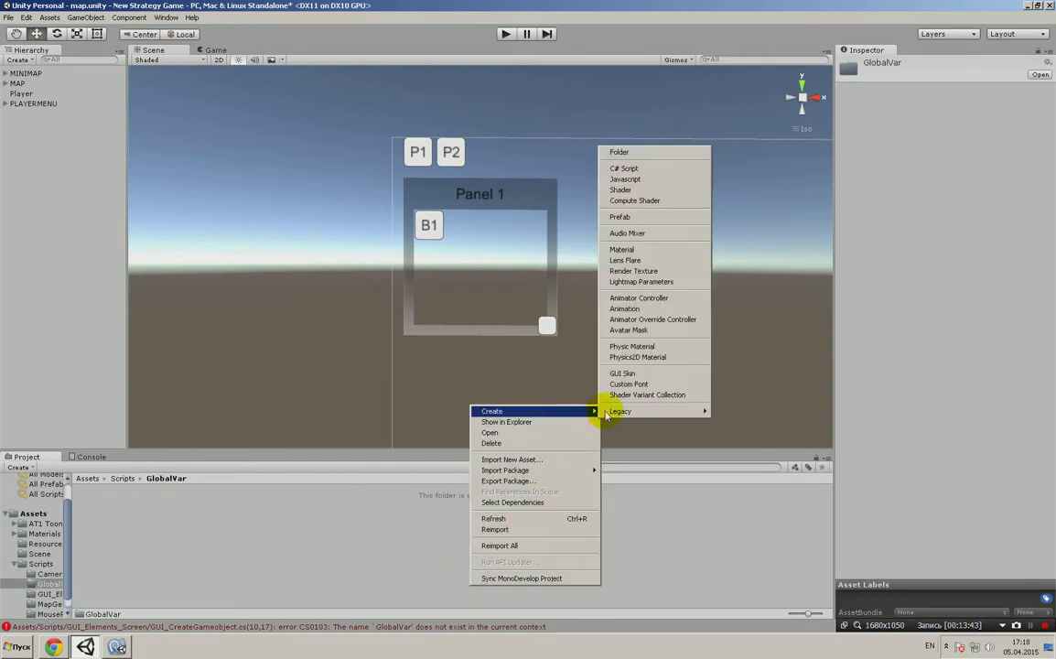
pyautogui.click(627, 169)
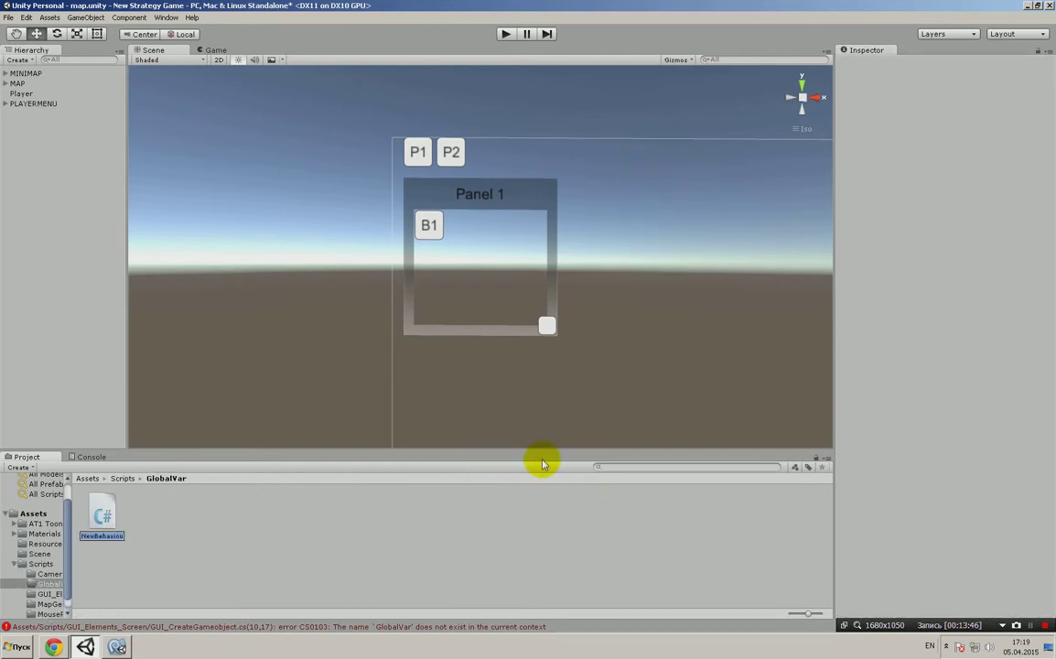
pyautogui.write('Glo')
pyautogui.write('balVar')
pyautogui.press('Return')
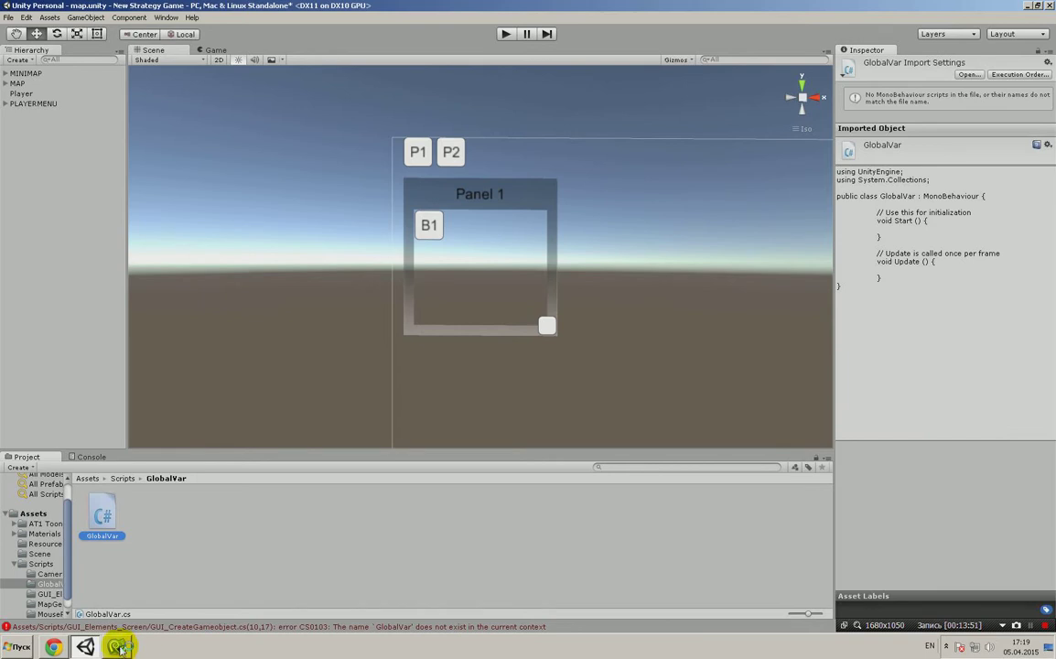
pyautogui.click(119, 647)
pyautogui.click(128, 619)
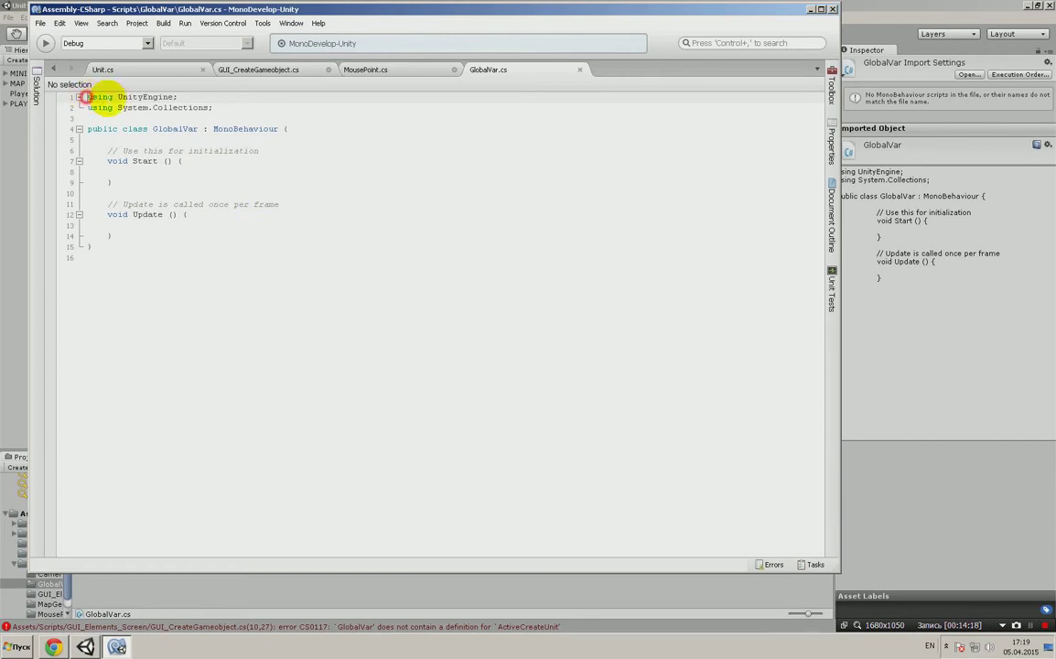
# - Delete the using lines and the Start and Update methods from GlobalVar.cs
pyautogui.moveTo(84, 96); pyautogui.dragTo(236, 110)
pyautogui.press('Delete')
pyautogui.press('Delete')
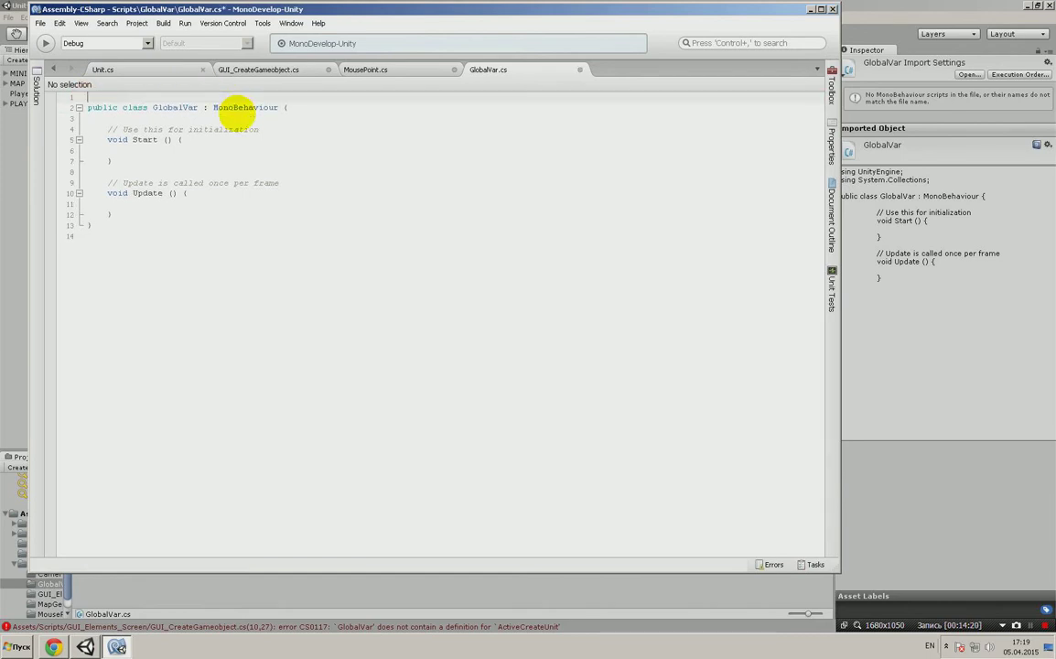
pyautogui.press('Delete')
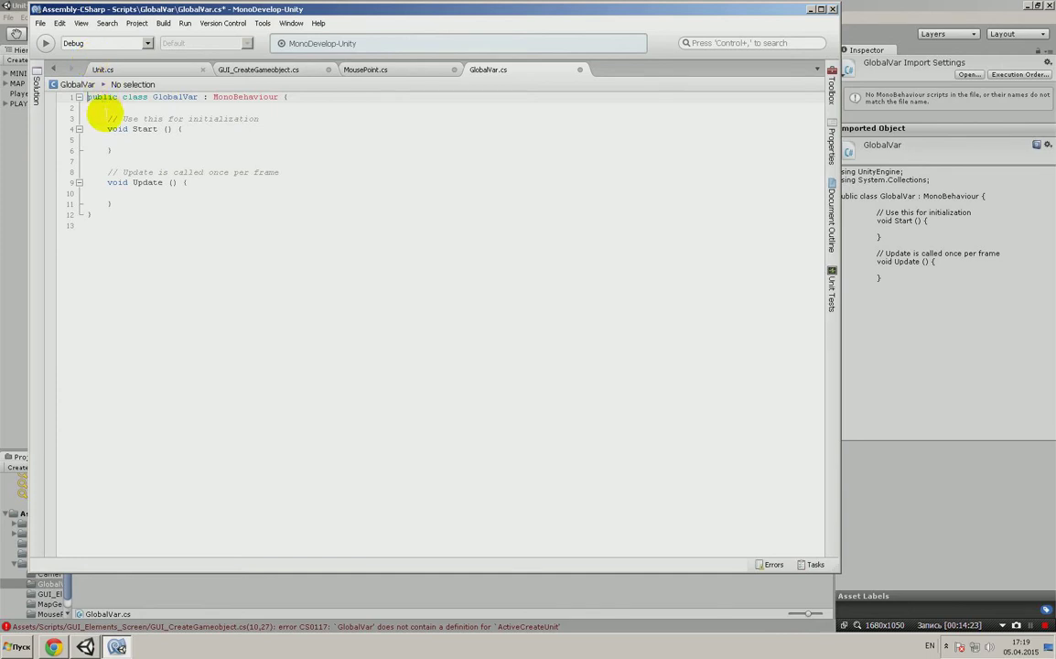
pyautogui.moveTo(106, 118); pyautogui.dragTo(109, 194)
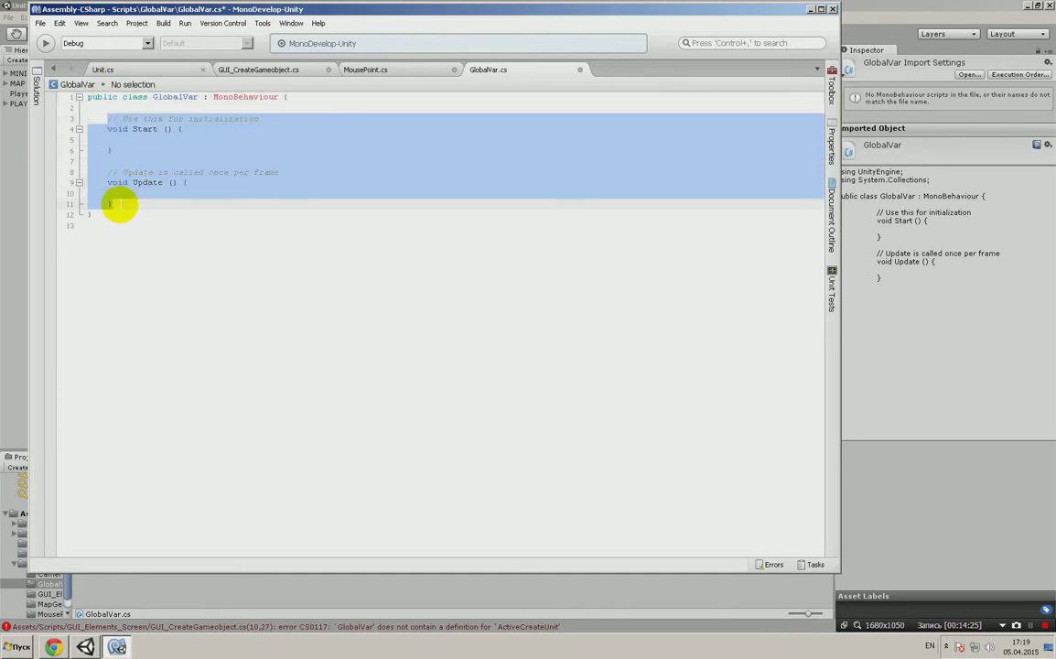
pyautogui.press('Delete')
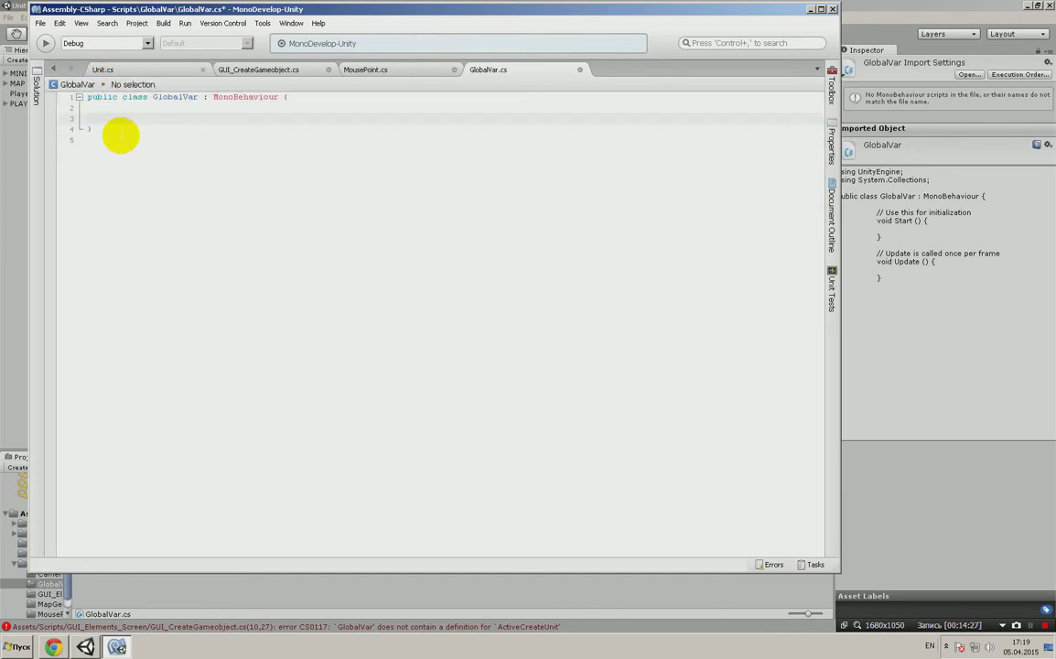
# - Remove the ': MonoBehaviour' base and move the opening brace onto its own line
pyautogui.click(201, 97)
pyautogui.moveTo(203, 97); pyautogui.dragTo(276, 98)
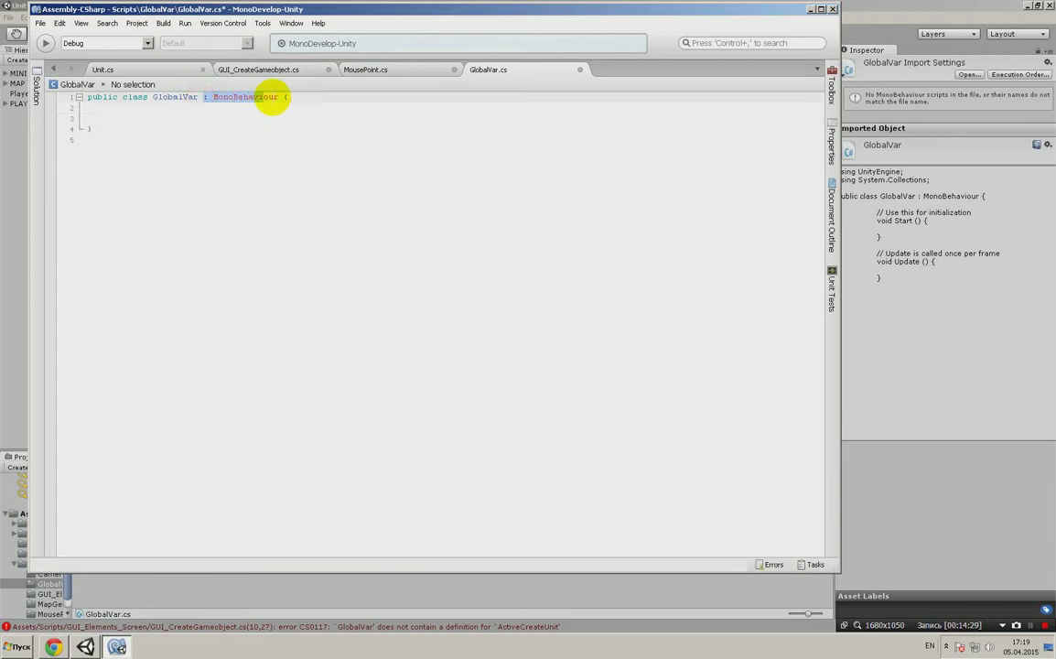
pyautogui.press('Delete')
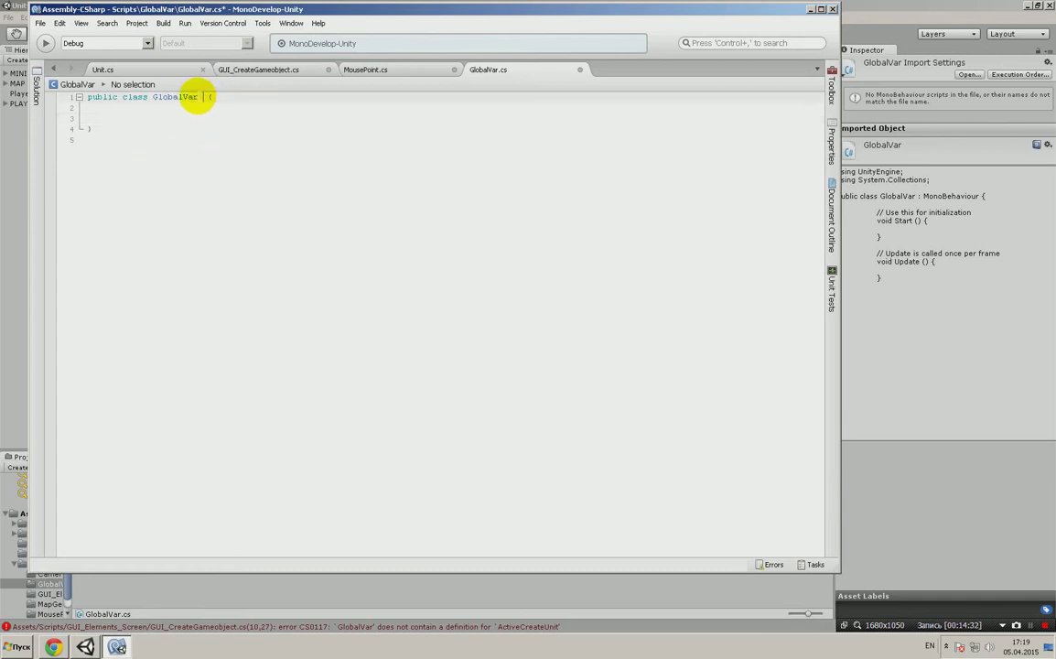
pyautogui.press('BackSpace')
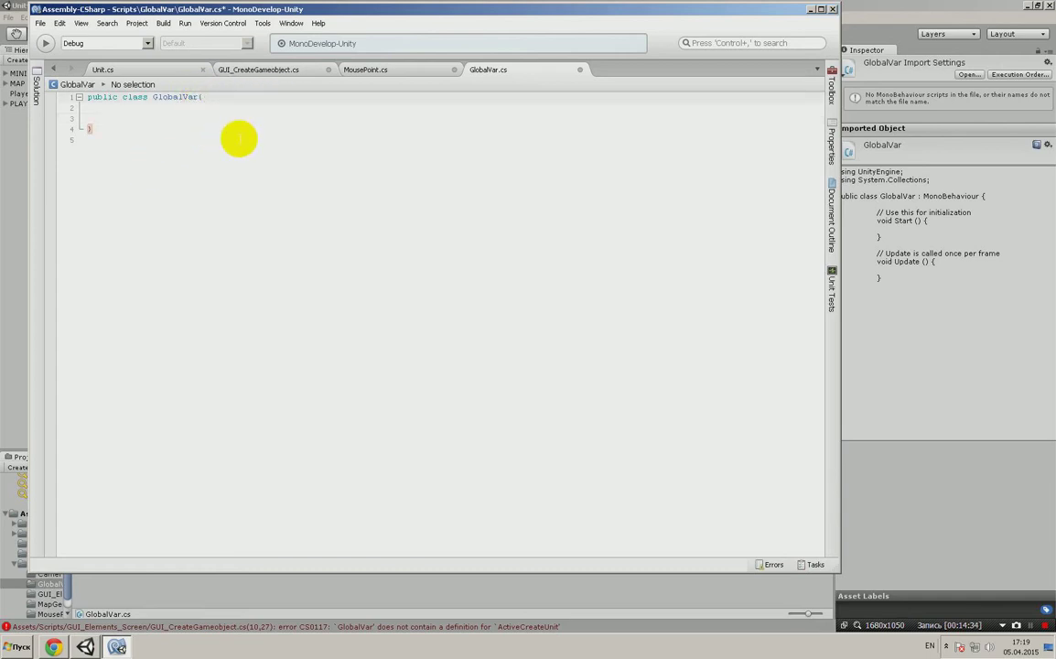
pyautogui.press('Return')
pyautogui.click(103, 108)
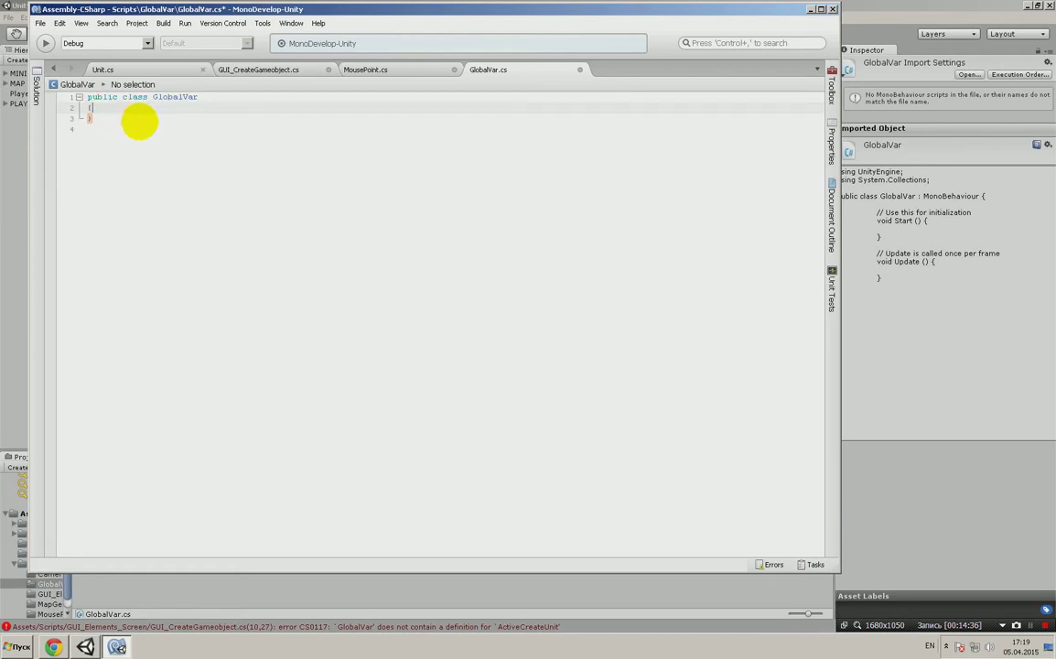
pyautogui.click(140, 119)
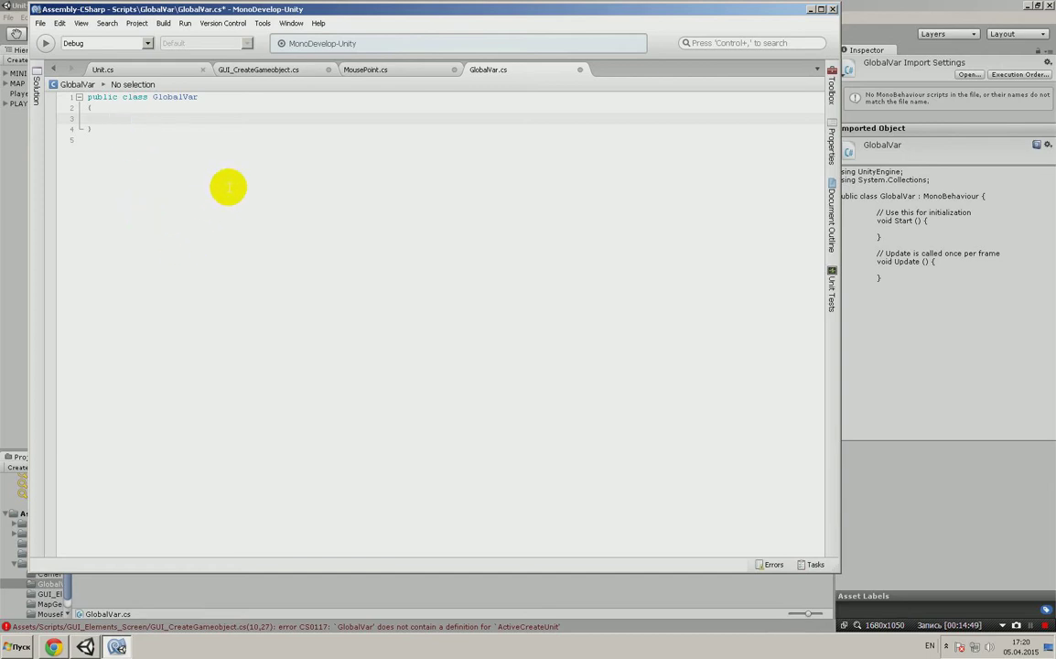
# - Declare 'public static bool activeCreateUnit;' in GlobalVar and save the file
pyautogui.write('public')
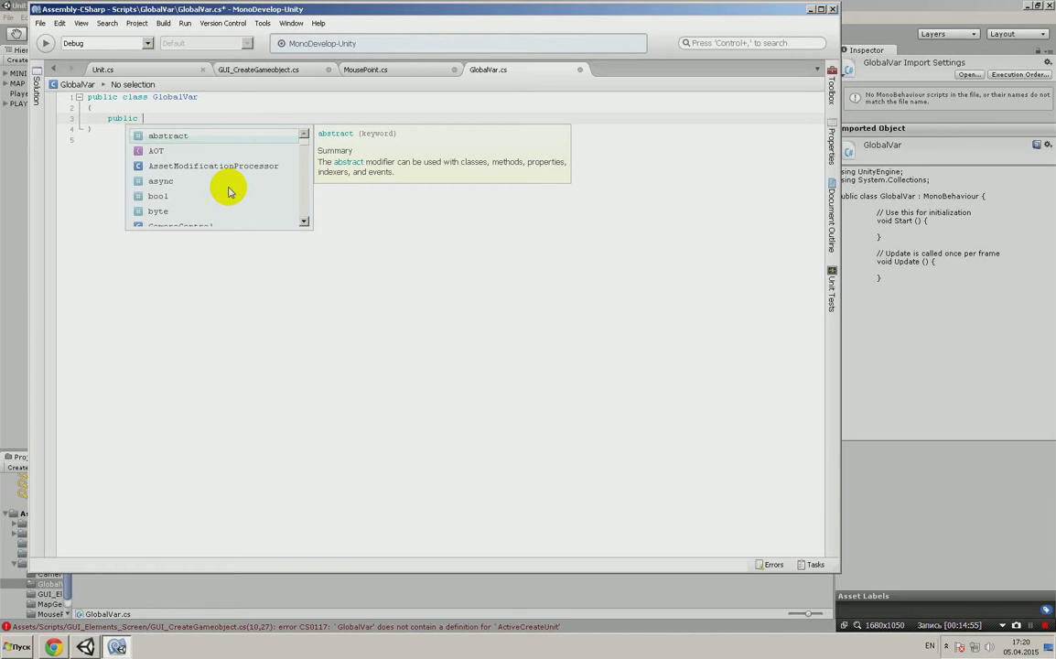
pyautogui.write(' st')
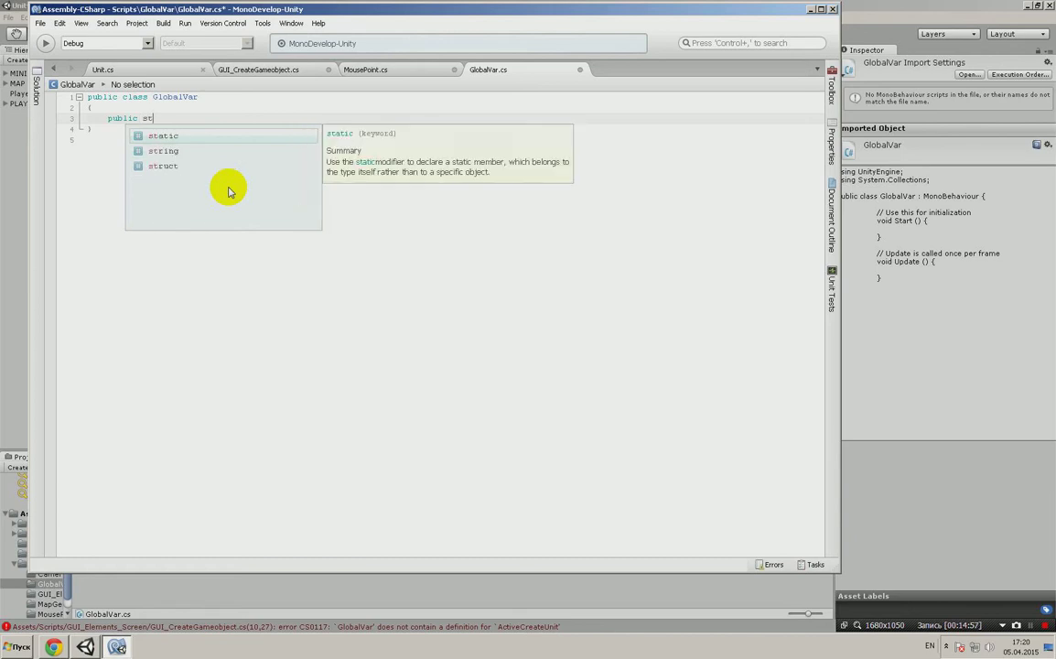
pyautogui.write('atic')
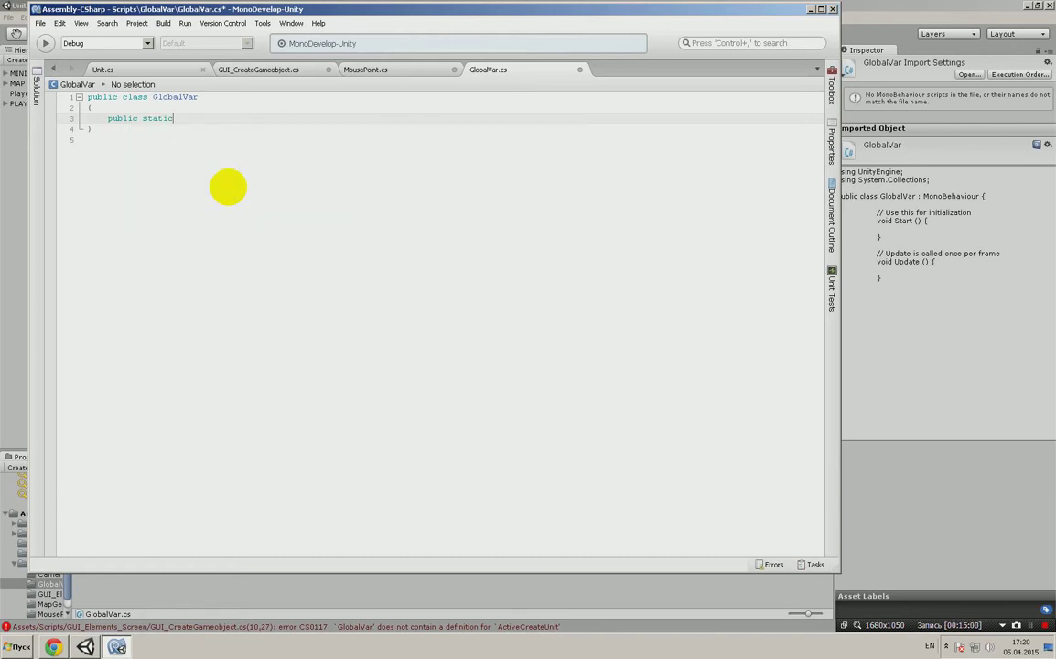
pyautogui.write(' bol')
pyautogui.press('BackSpace')
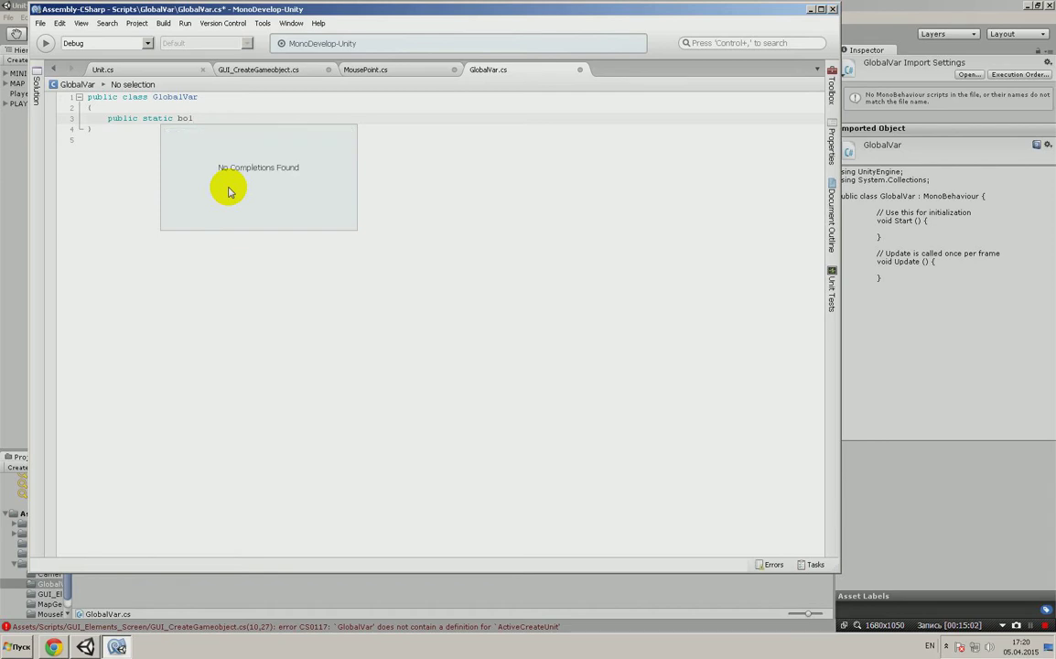
pyautogui.write('o')
pyautogui.press('Return')
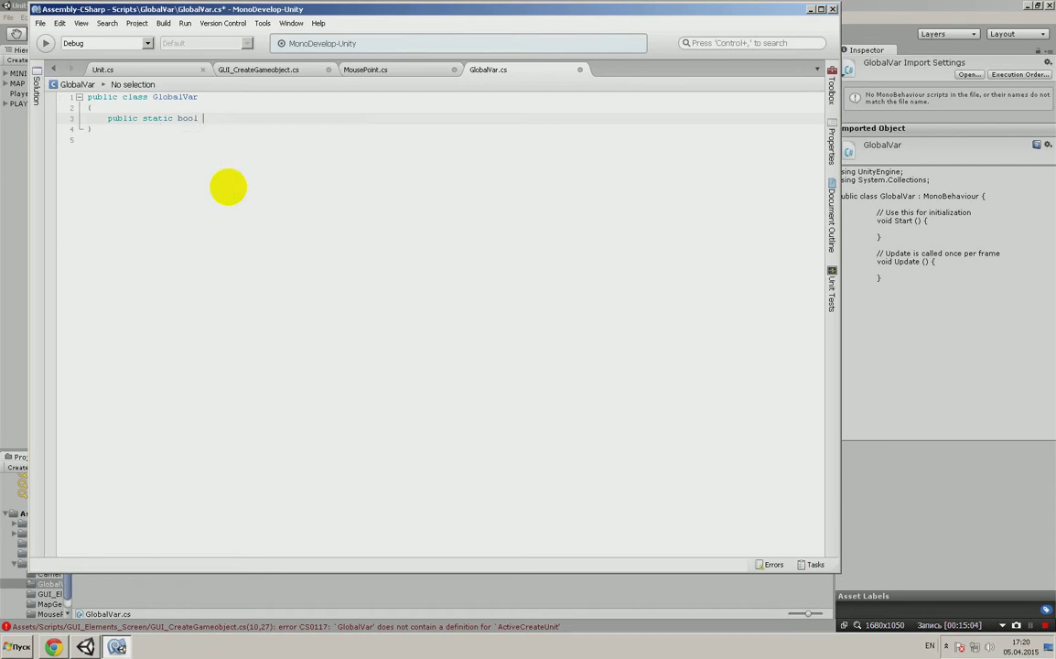
pyautogui.write('a')
pyautogui.write('ctive')
pyautogui.write('Cre')
pyautogui.write('ateUnit')
pyautogui.write(';')
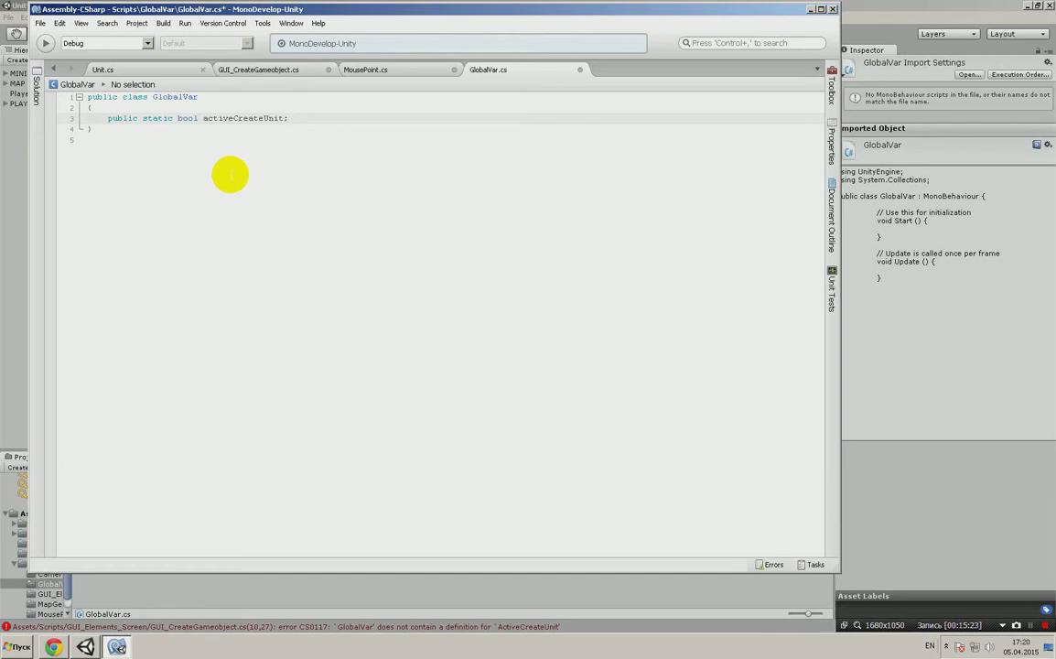
pyautogui.hotkey('ctrl', 's')
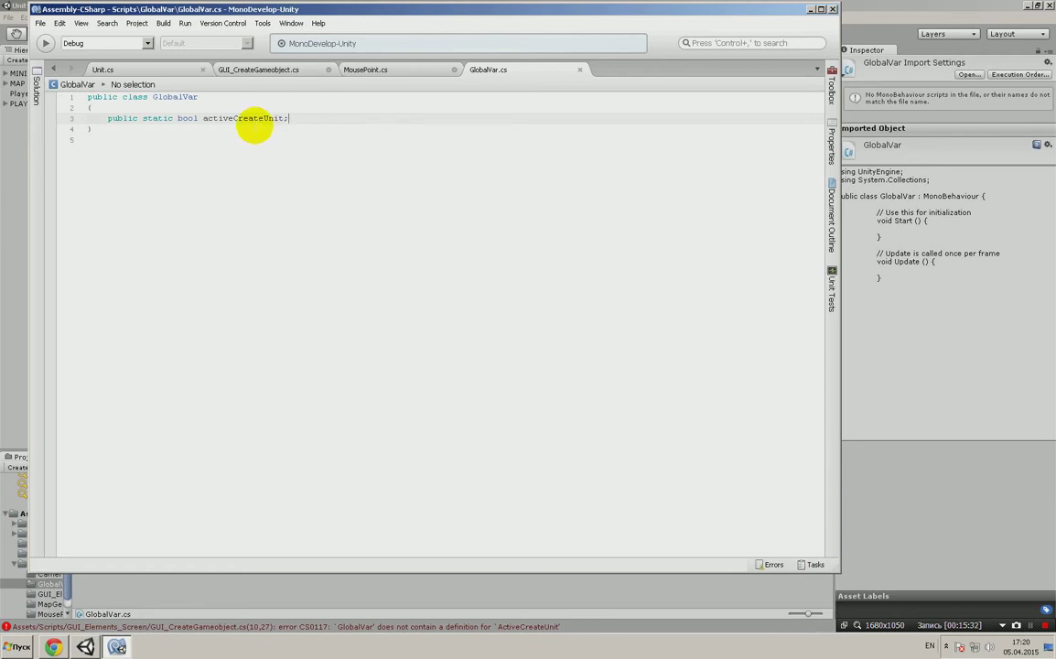
pyautogui.click(371, 71)
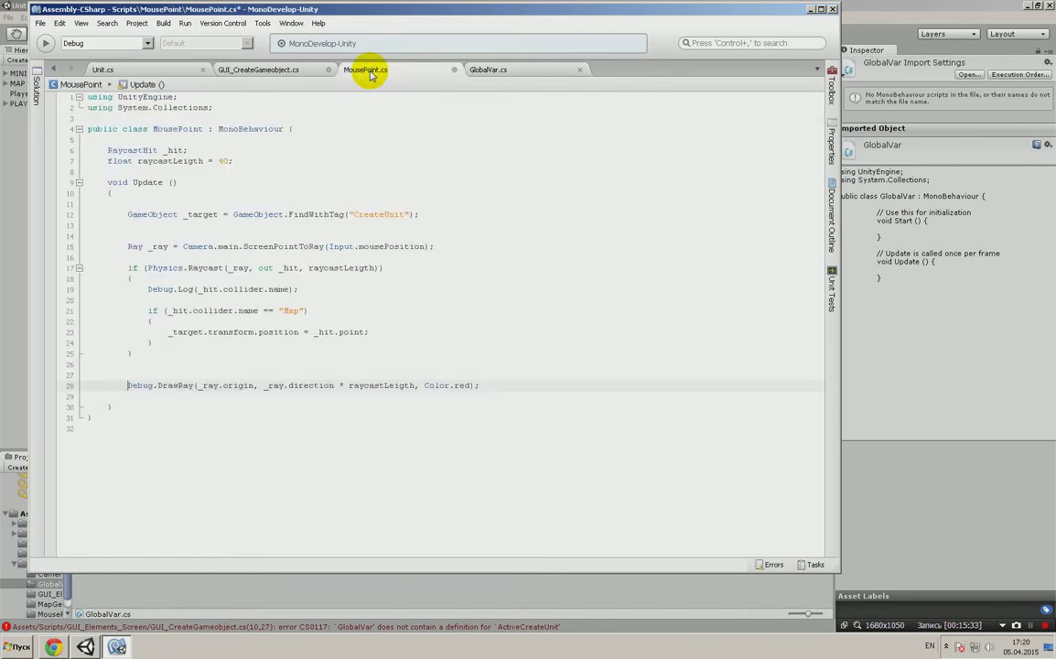
# - Add 'GlobalVar.activeCreateUnit = true;' on a new line after the pref.tag assignment
pyautogui.click(260, 71)
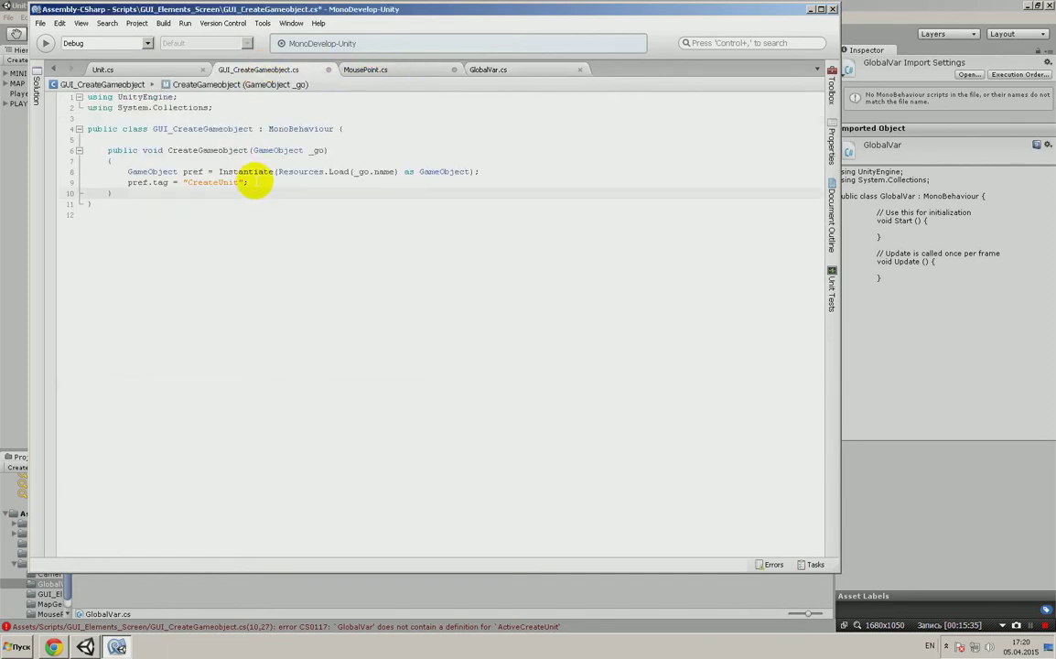
pyautogui.click(253, 183)
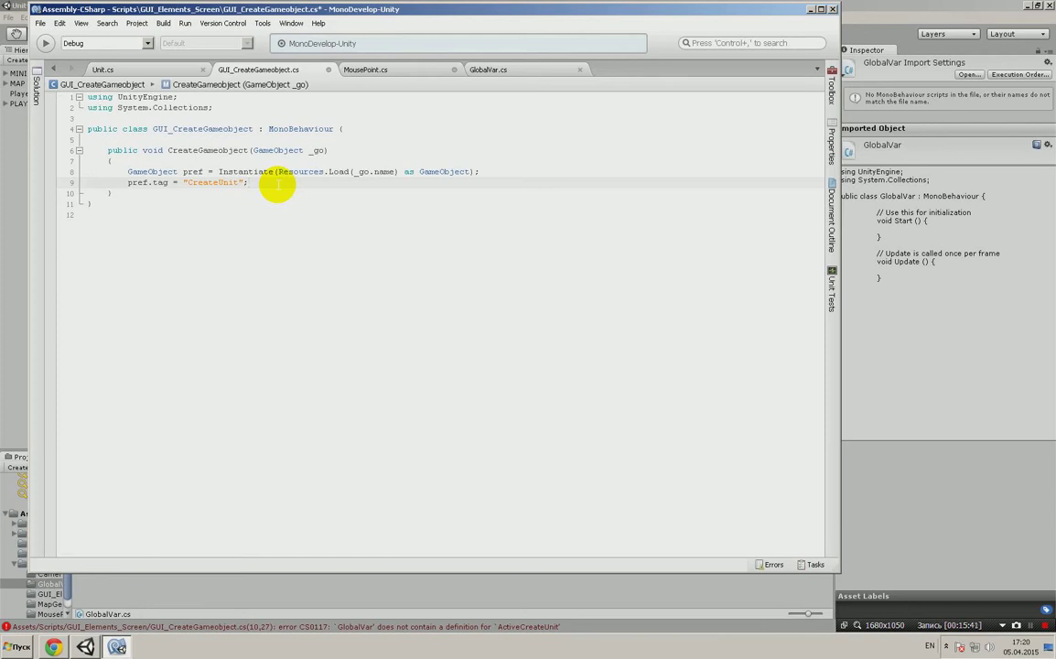
pyautogui.press('Return')
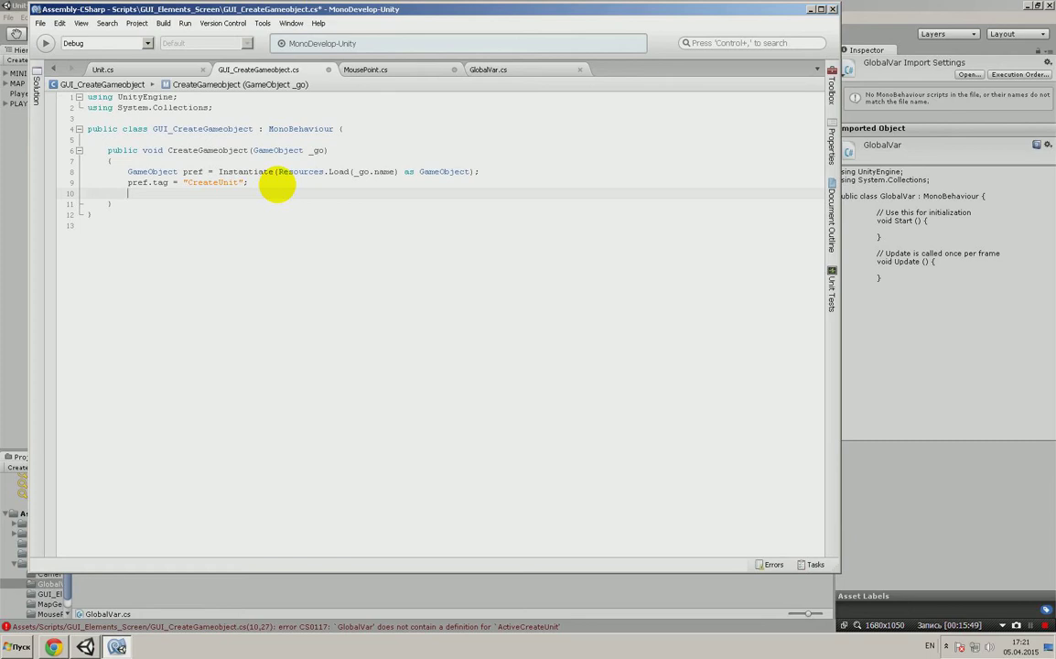
pyautogui.write('v')
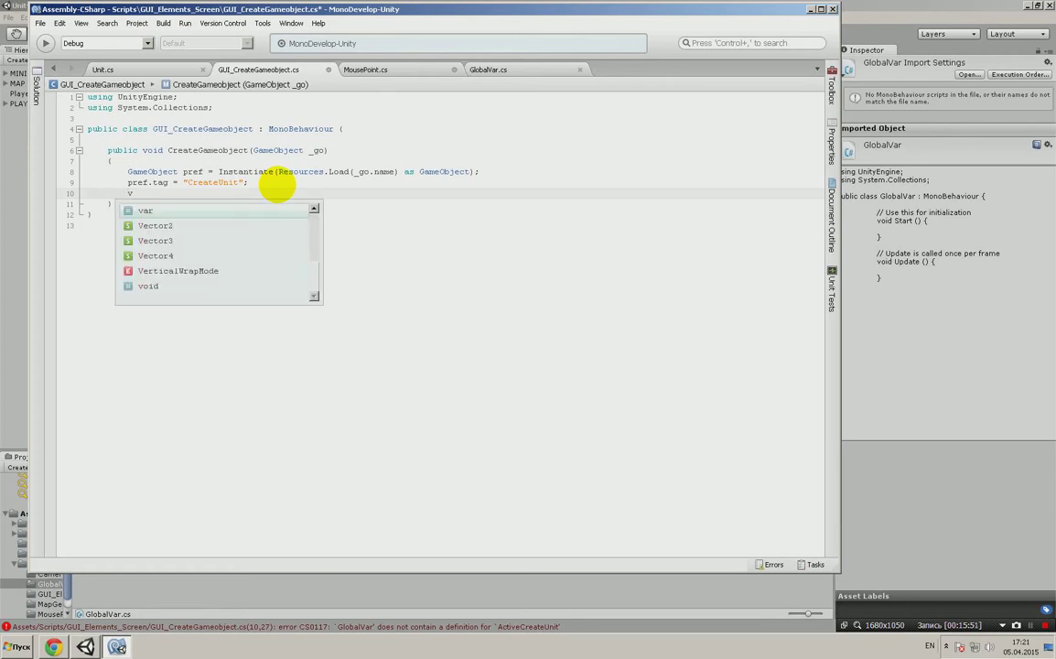
pyautogui.press('BackSpace')
pyautogui.write('G')
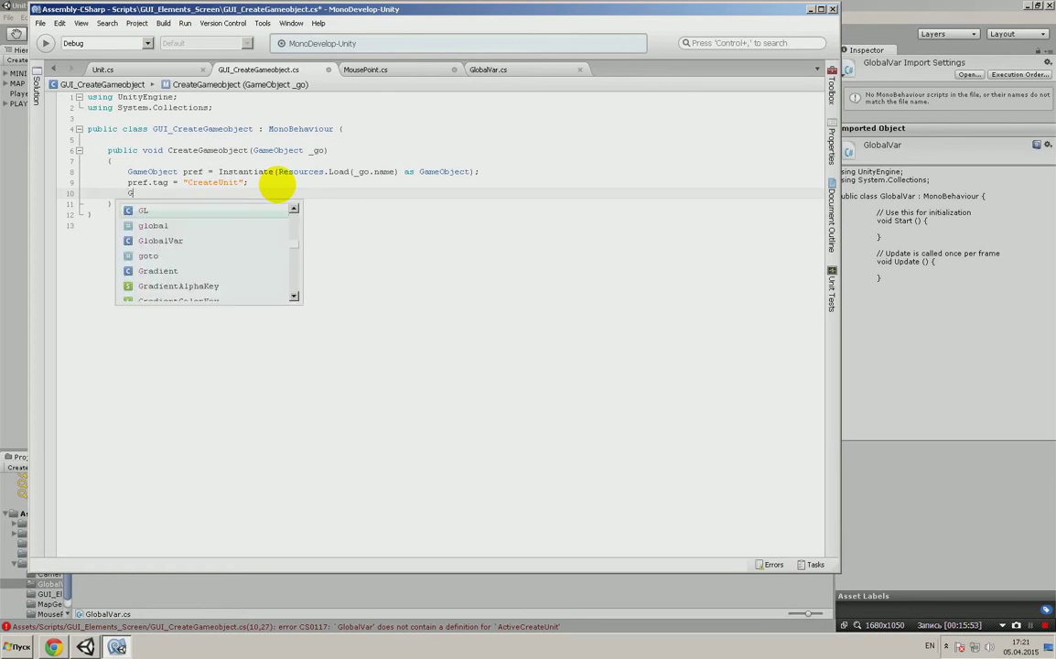
pyautogui.write('lo')
pyautogui.press('Return')
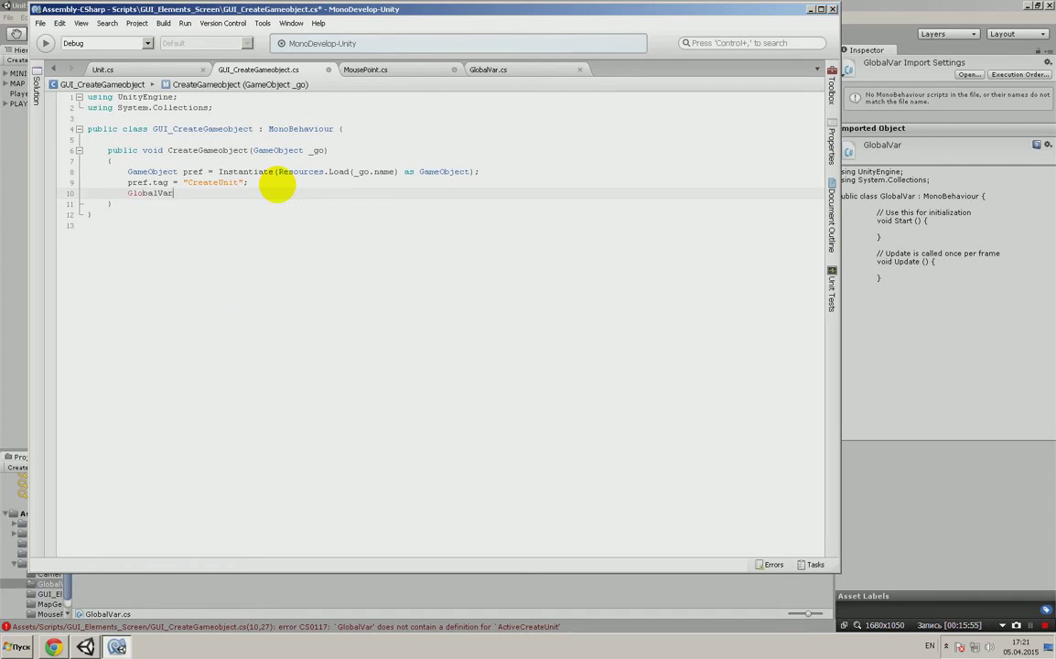
pyautogui.write('.')
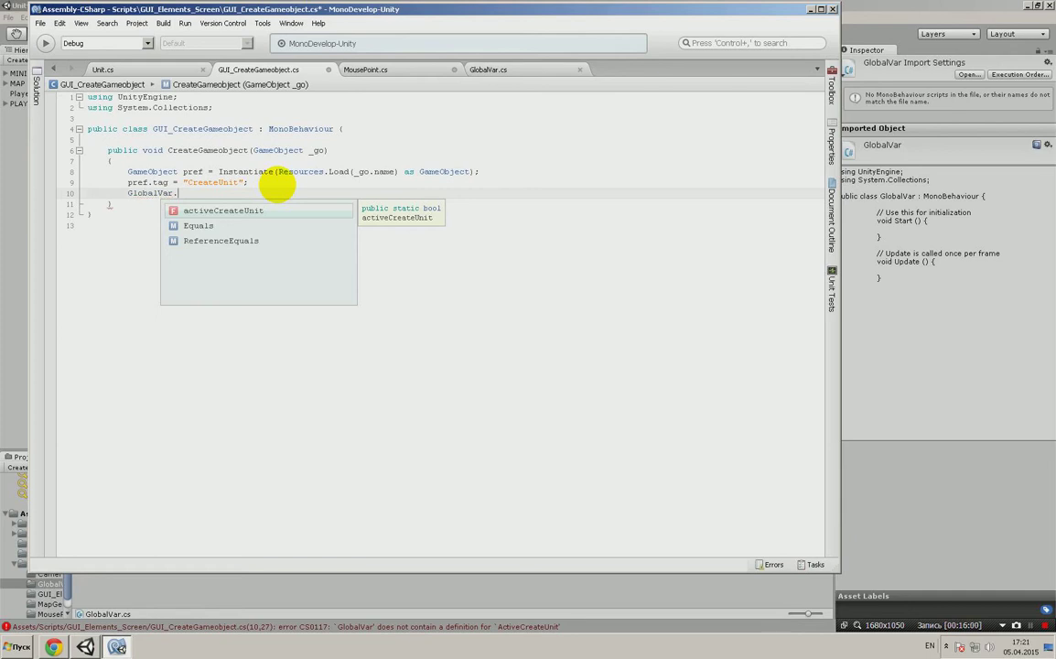
pyautogui.press('Return')
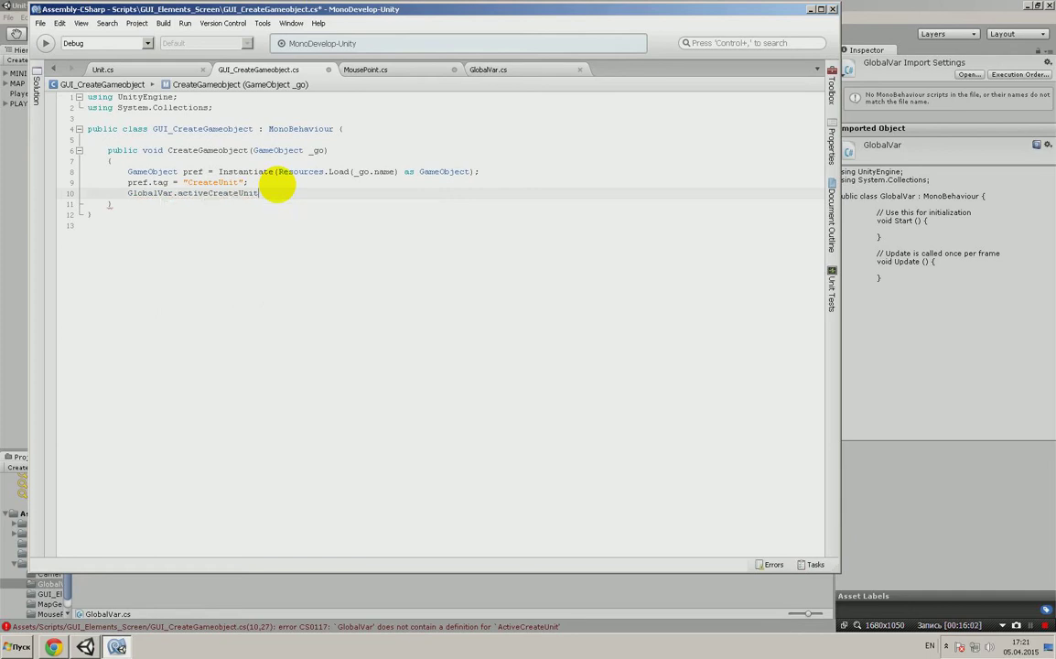
pyautogui.write('= ')
pyautogui.write('true;')
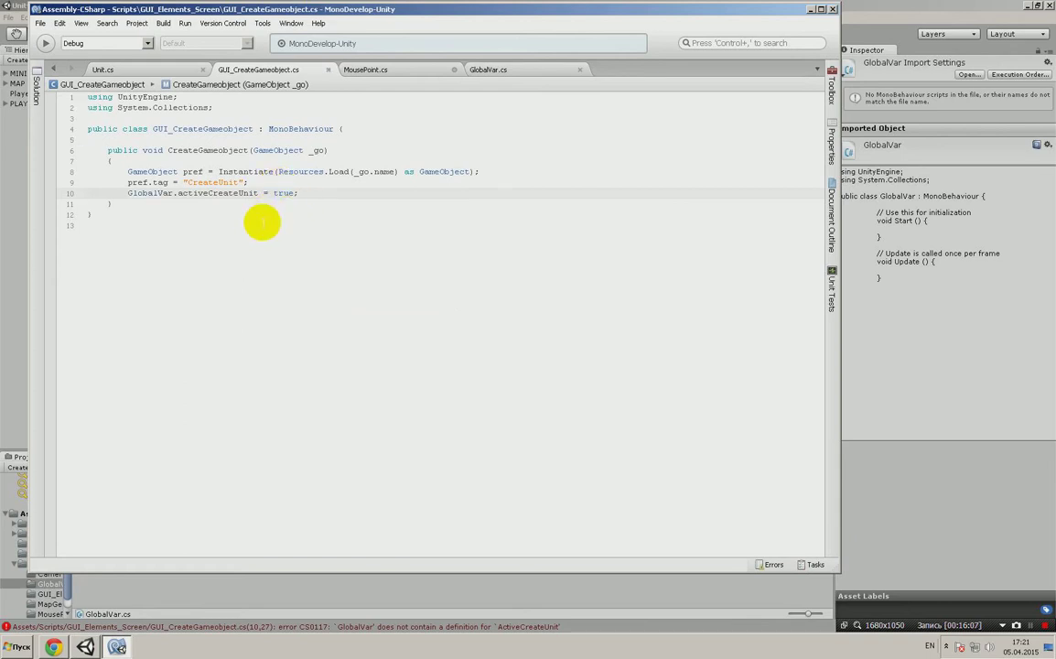
# - In MousePoint.cs, remove the extra blank line after the FindWithTag lookup
pyautogui.click(385, 69)
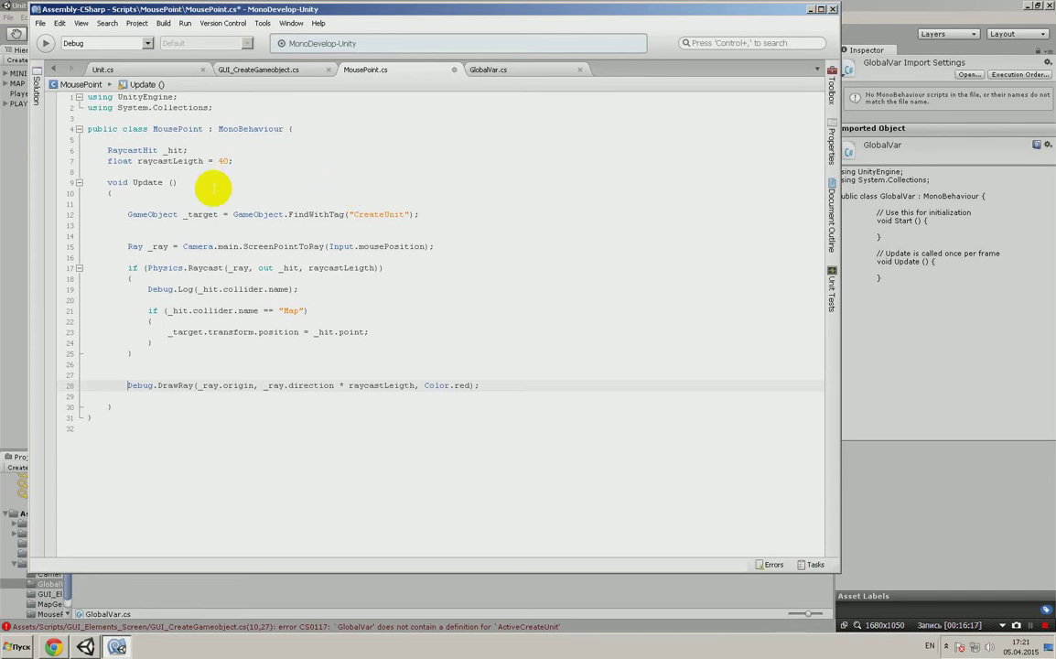
pyautogui.click(131, 225)
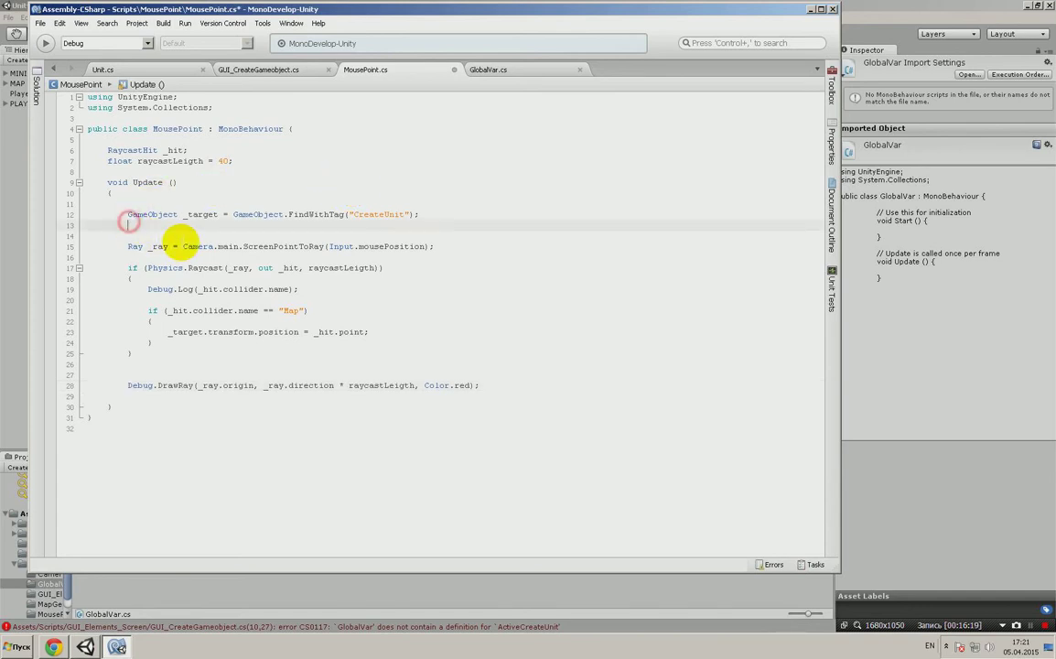
pyautogui.press('Delete')
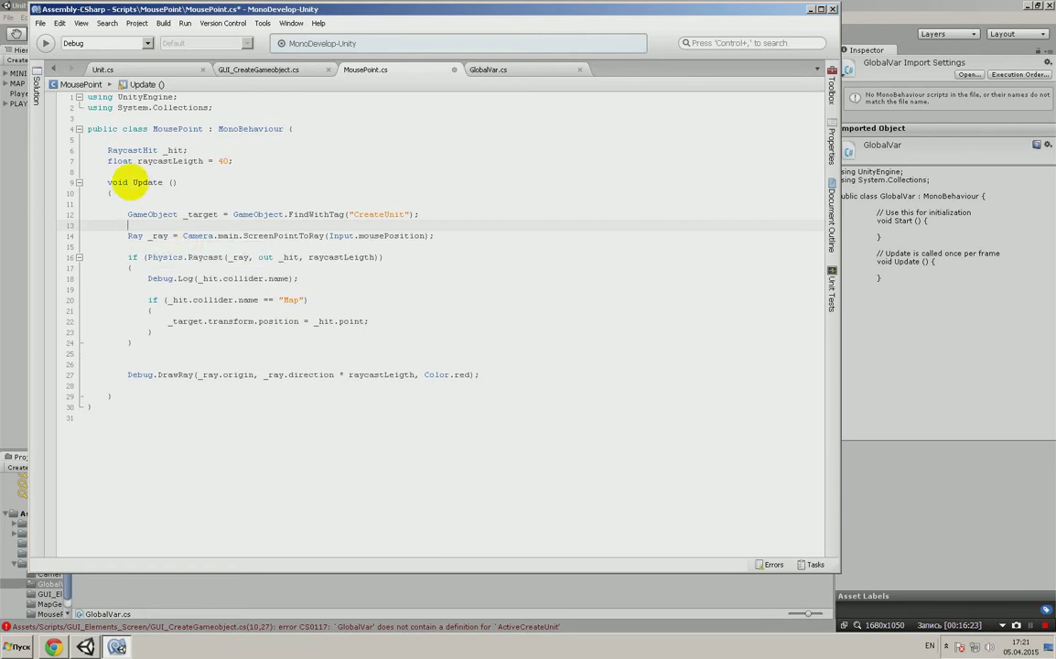
pyautogui.click(130, 203)
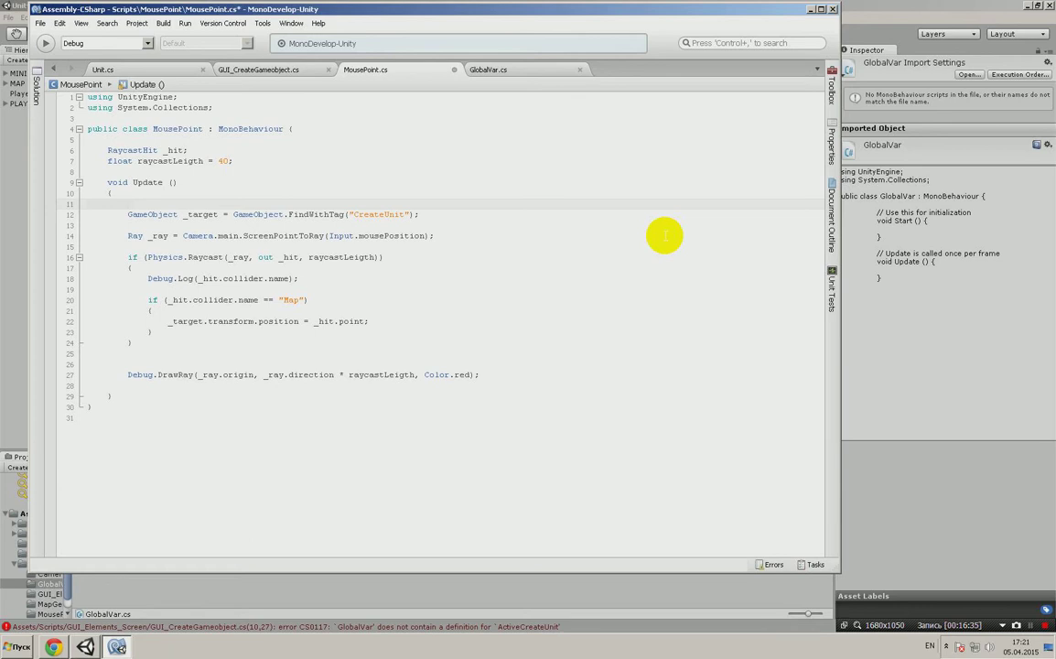
# - Begin Update with 'if (GlobalVar.activeCreateUnit == true)' and start a new line below it
pyautogui.write('if (')
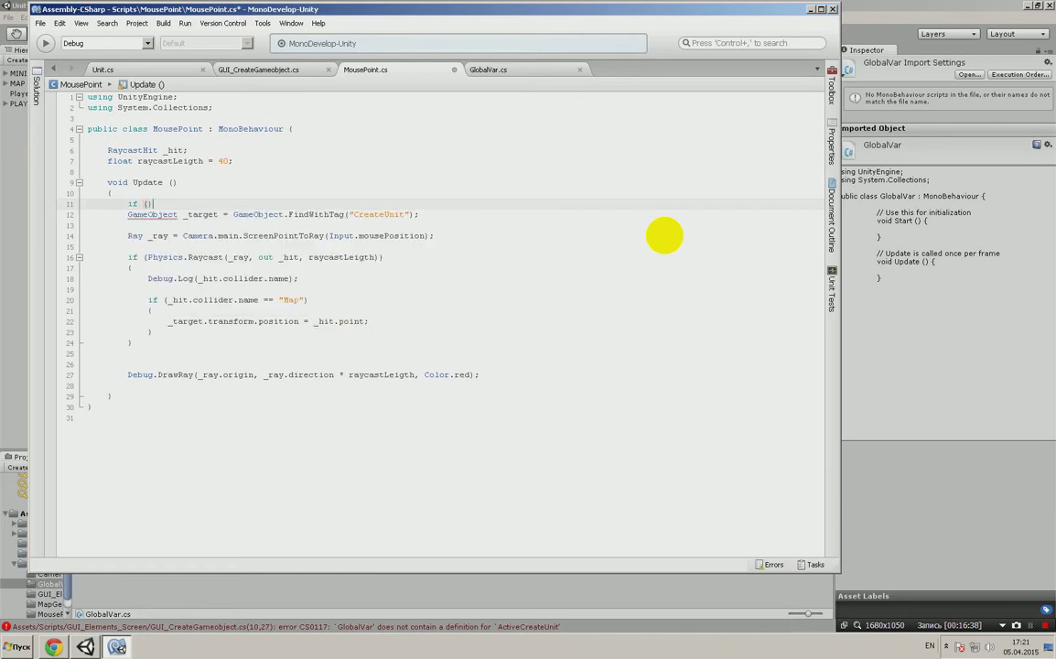
pyautogui.press('Left')
pyautogui.write('g')
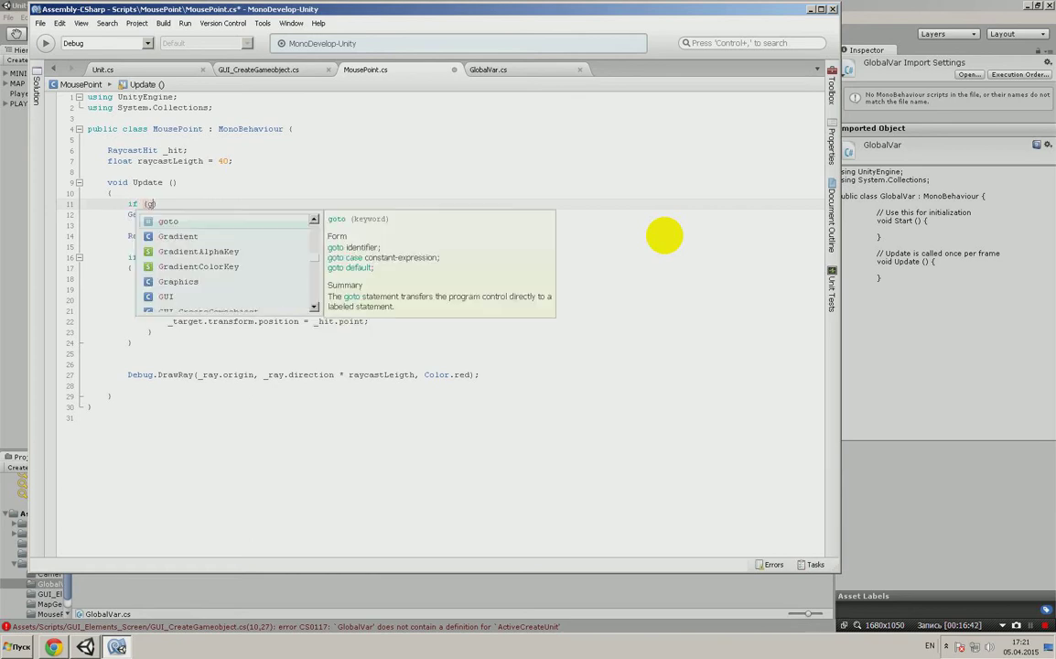
pyautogui.write('lo')
pyautogui.press('Down')
pyautogui.press('Return')
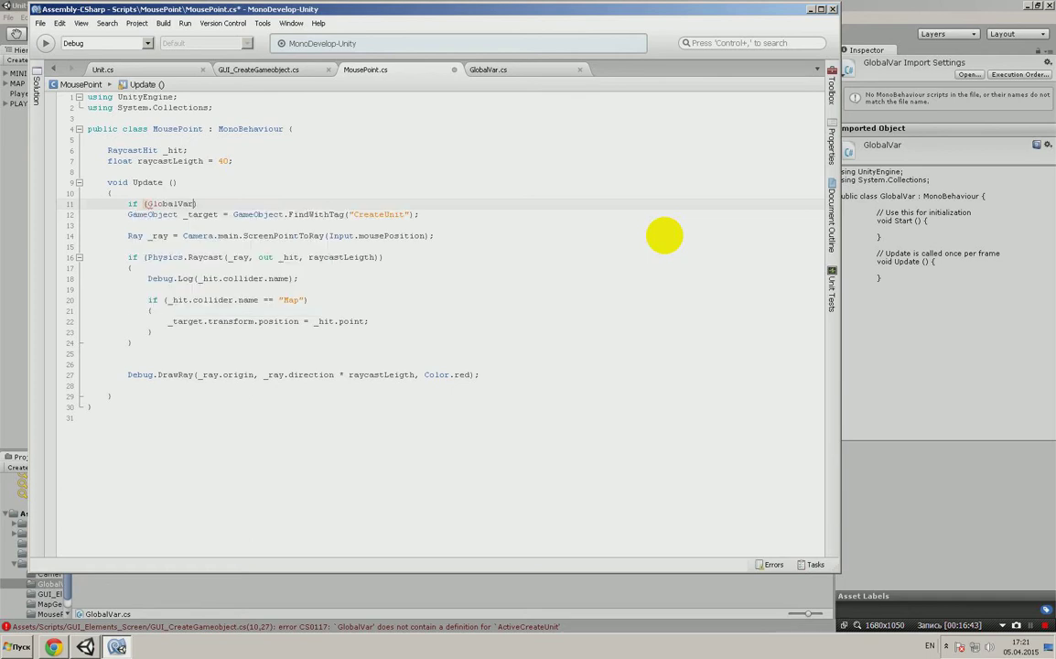
pyautogui.write('.')
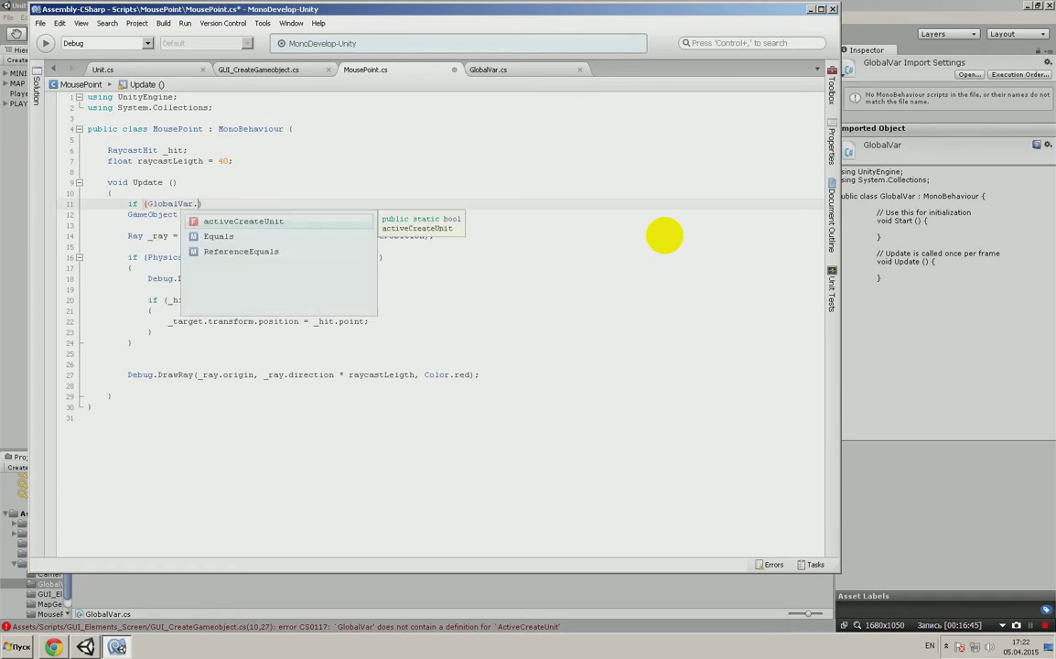
pyautogui.press('Return')
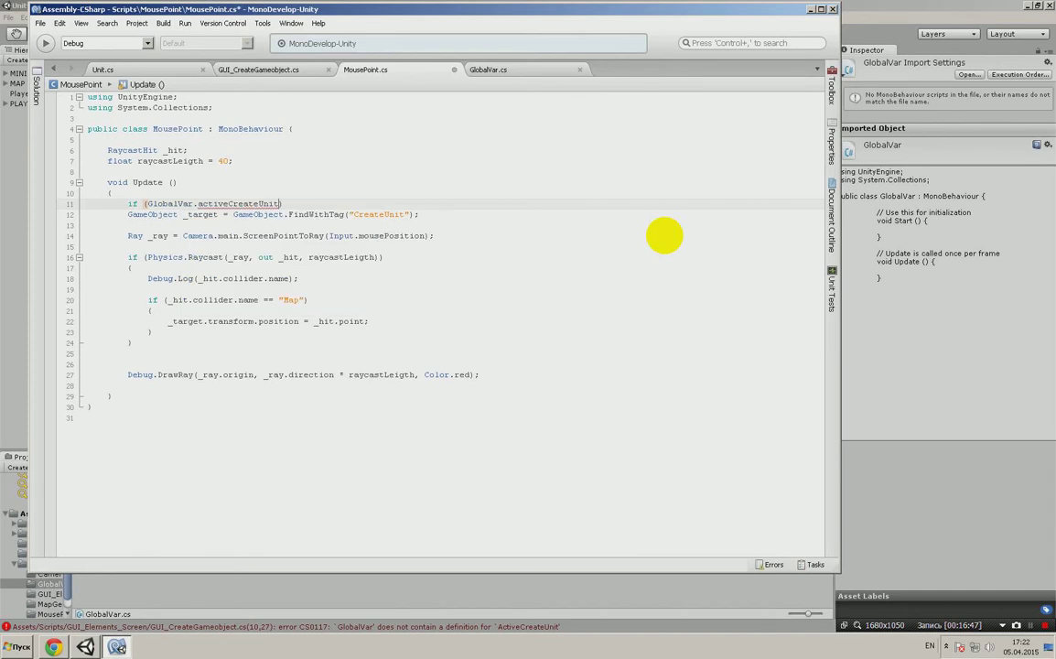
pyautogui.write('== ')
pyautogui.write('true')
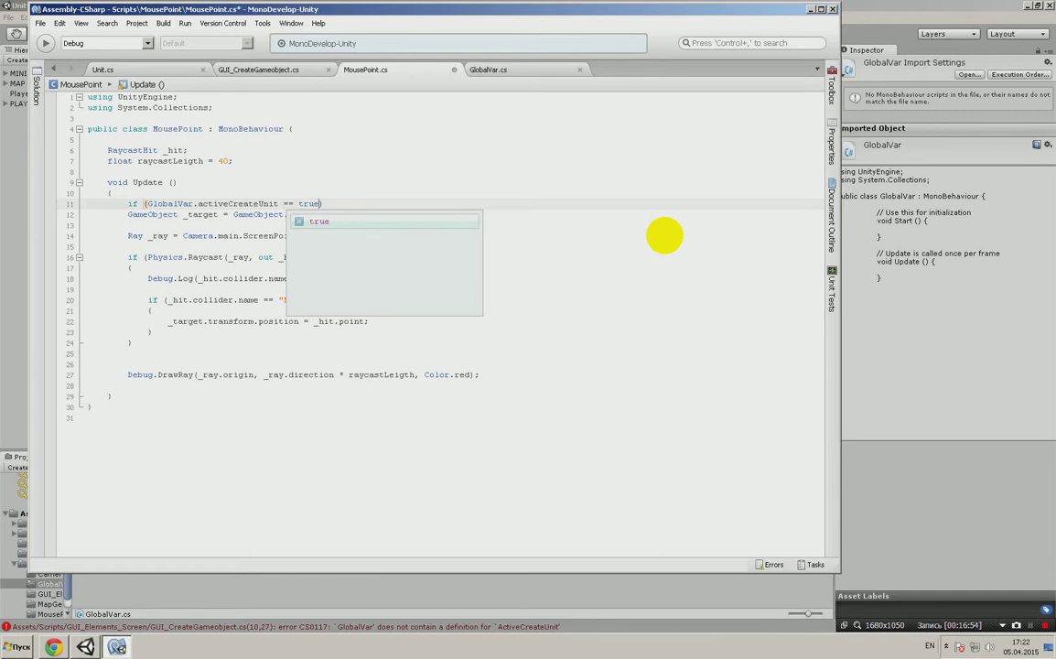
pyautogui.press('Return')
# - Open the activeCreateUnit block's brace and move the FindWithTag and Ray _ray lines inside it
pyautogui.press('Return')
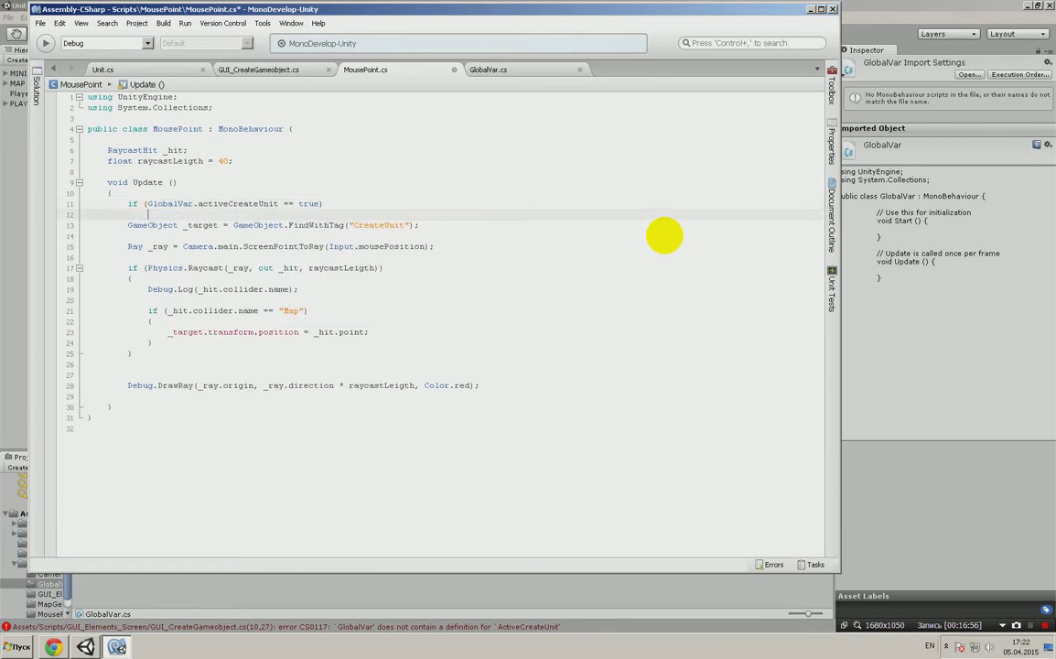
pyautogui.write('{')
pyautogui.press('Return')
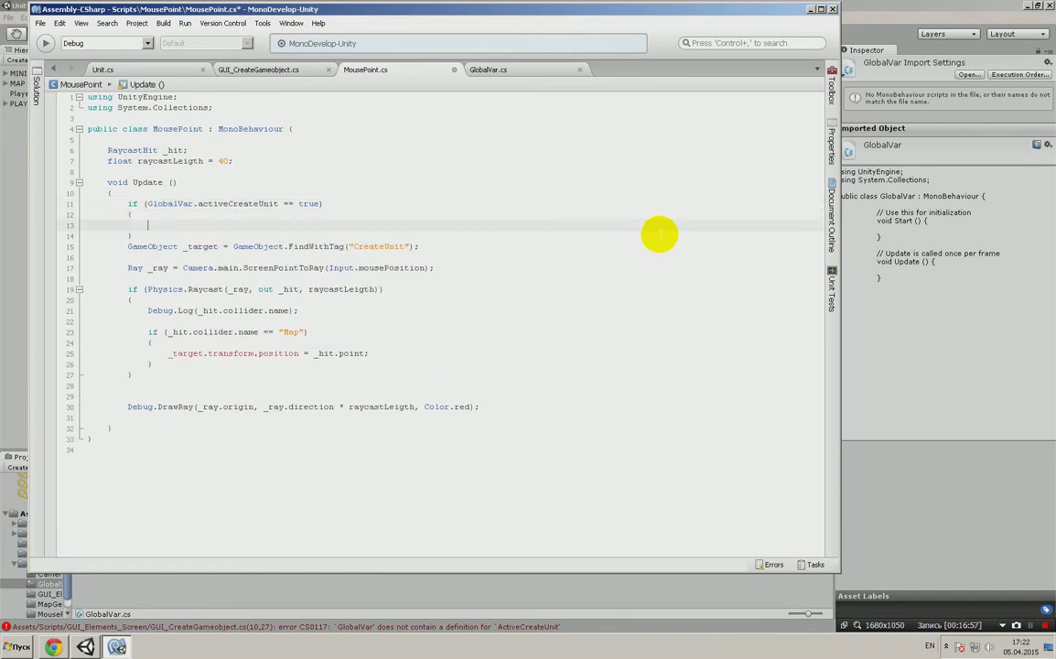
pyautogui.tripleClick(295, 244)
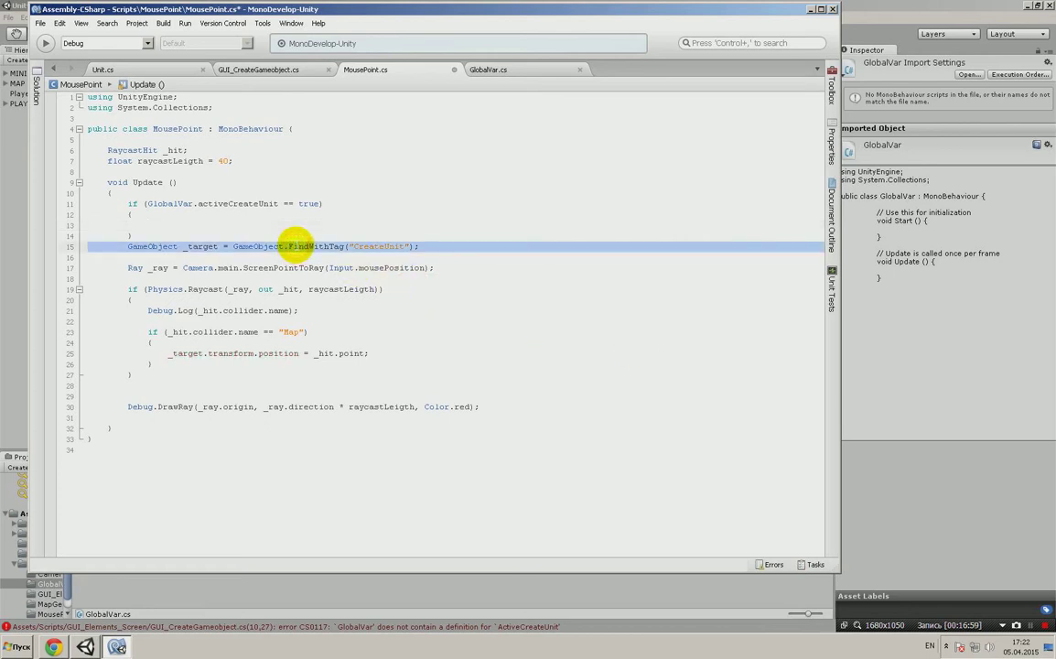
pyautogui.hotkey('ctrl', 'x')
pyautogui.click(188, 226)
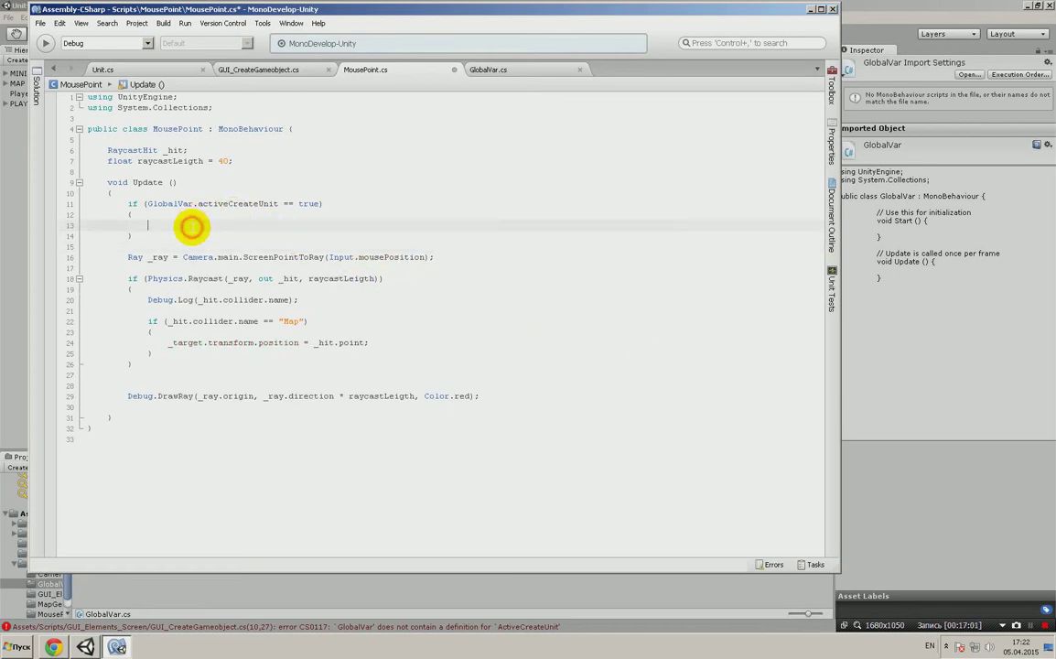
pyautogui.hotkey('ctrl', 'v')
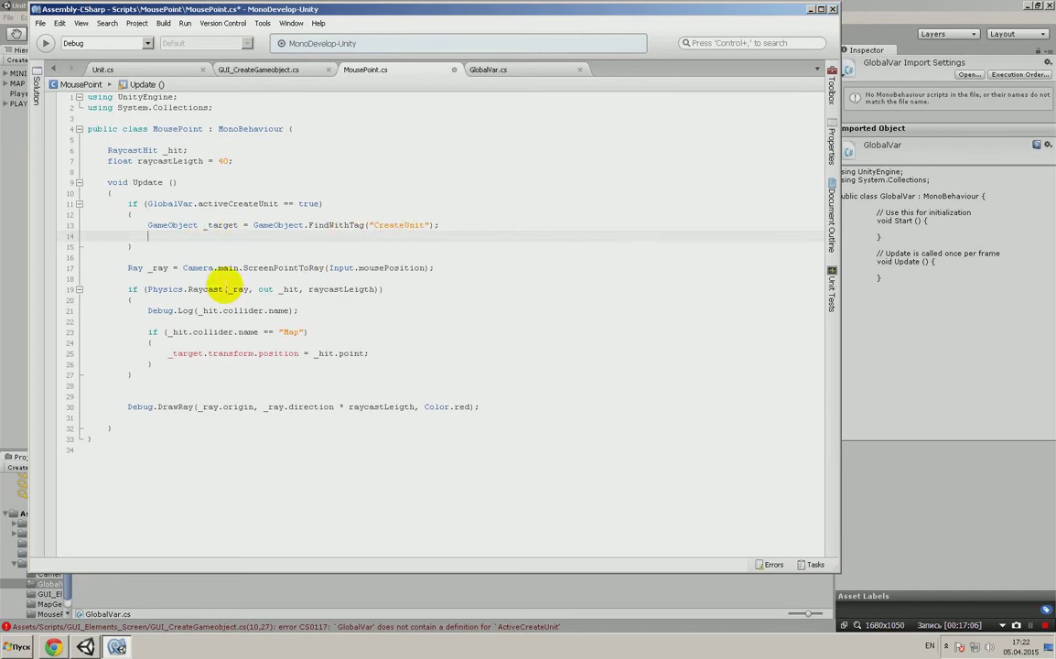
pyautogui.click(232, 268)
pyautogui.tripleClick(231, 267)
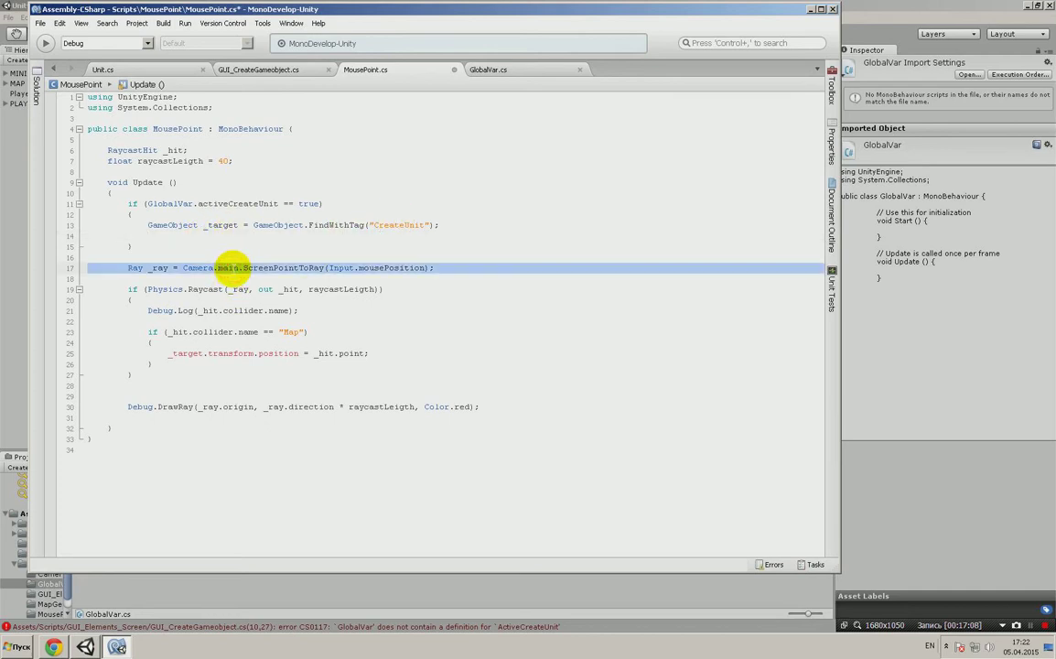
pyautogui.hotkey('ctrl', 'x')
pyautogui.click(208, 236)
pyautogui.hotkey('ctrl', 'v')
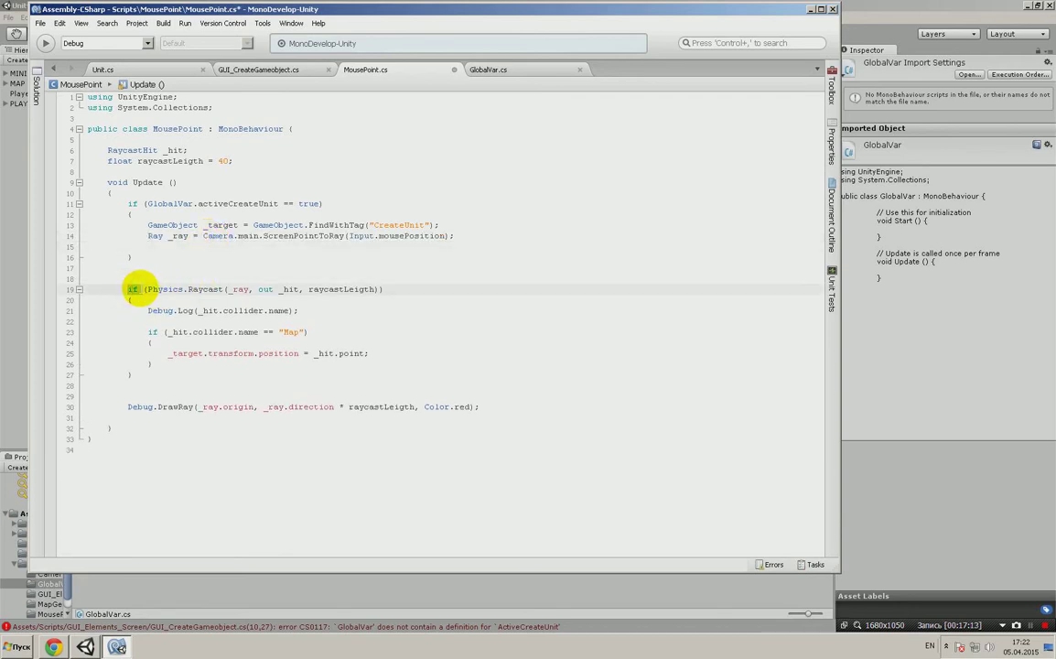
# - Move the Physics.Raycast block inside the activeCreateUnit block, with a blank line above it
pyautogui.moveTo(129, 289); pyautogui.dragTo(143, 375)
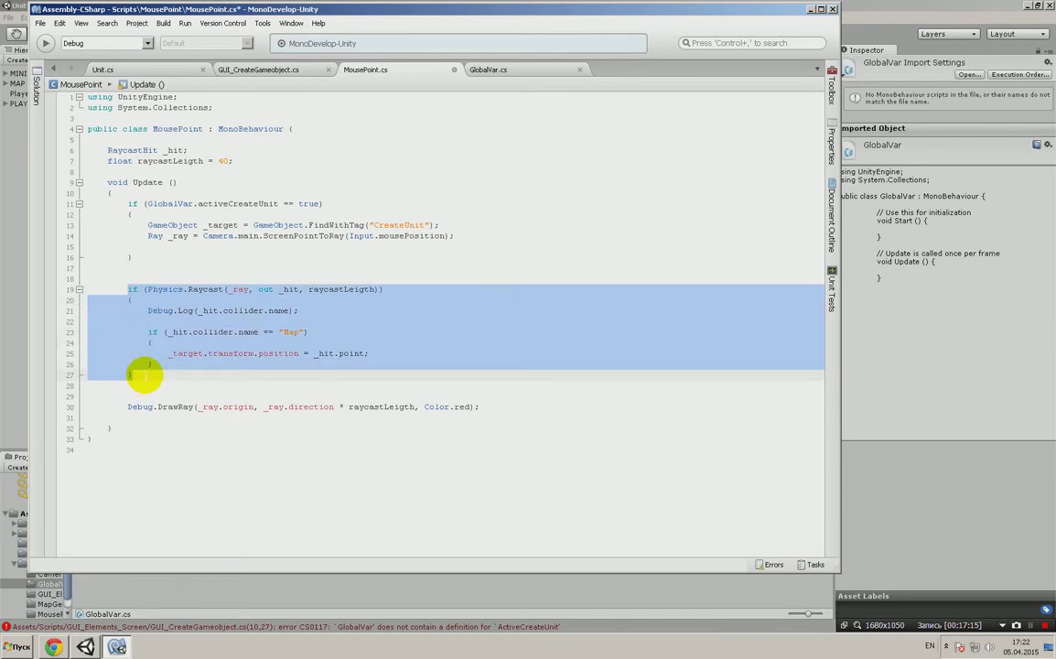
pyautogui.hotkey('ctrl', 'x')
pyautogui.click(153, 247)
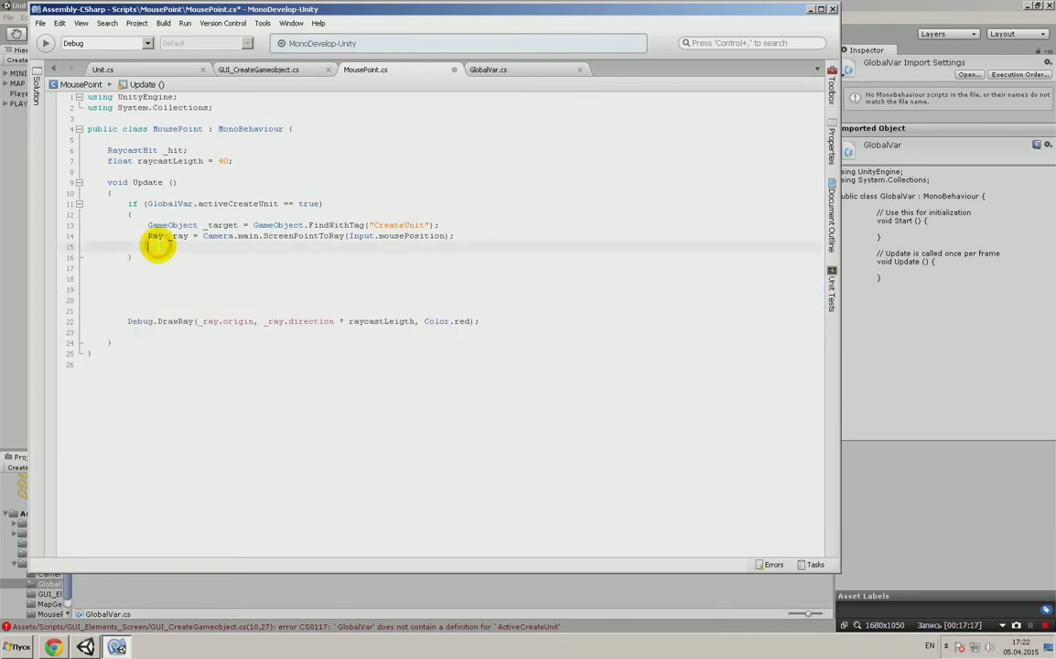
pyautogui.hotkey('ctrl', 'v')
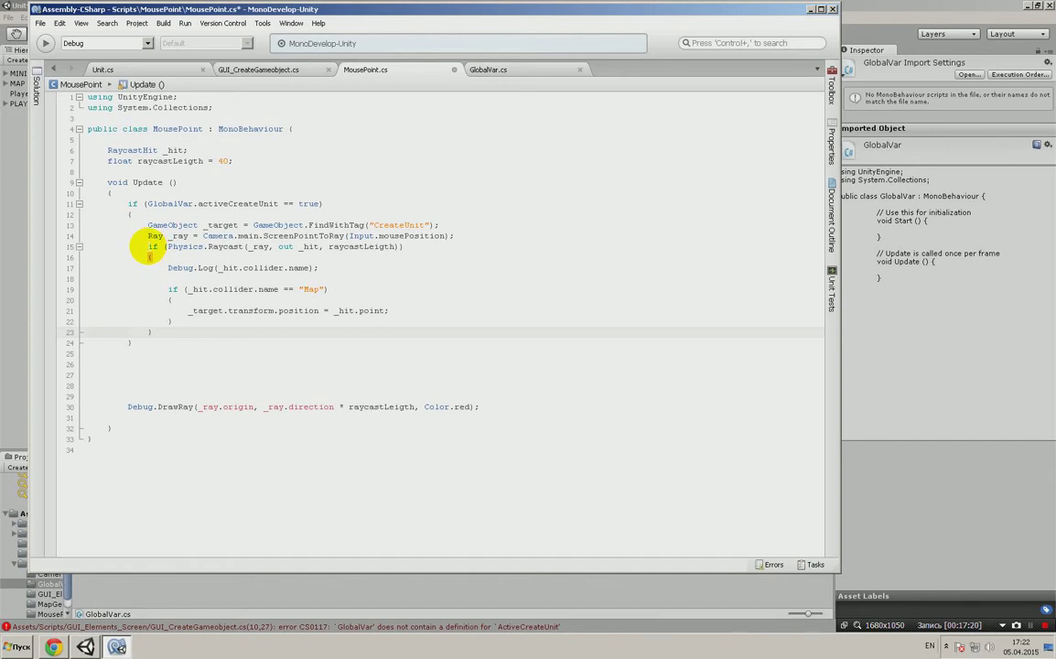
pyautogui.click(165, 247)
pyautogui.press('Return')
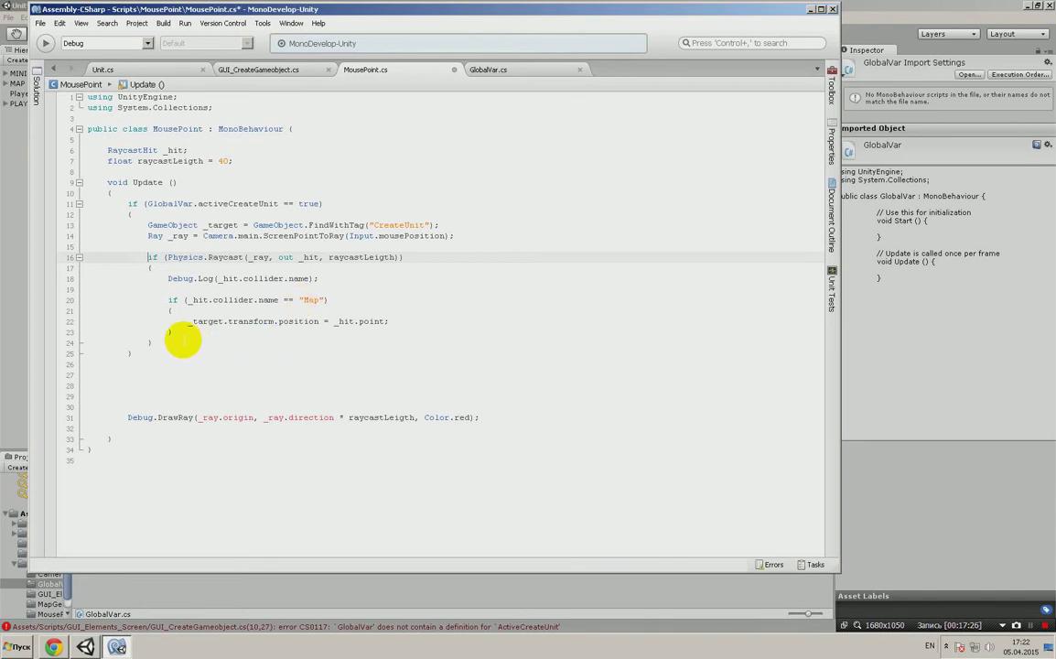
# - Delete the Debug.Log line and the empty line it leaves behind
pyautogui.tripleClick(180, 277)
pyautogui.press('Delete')
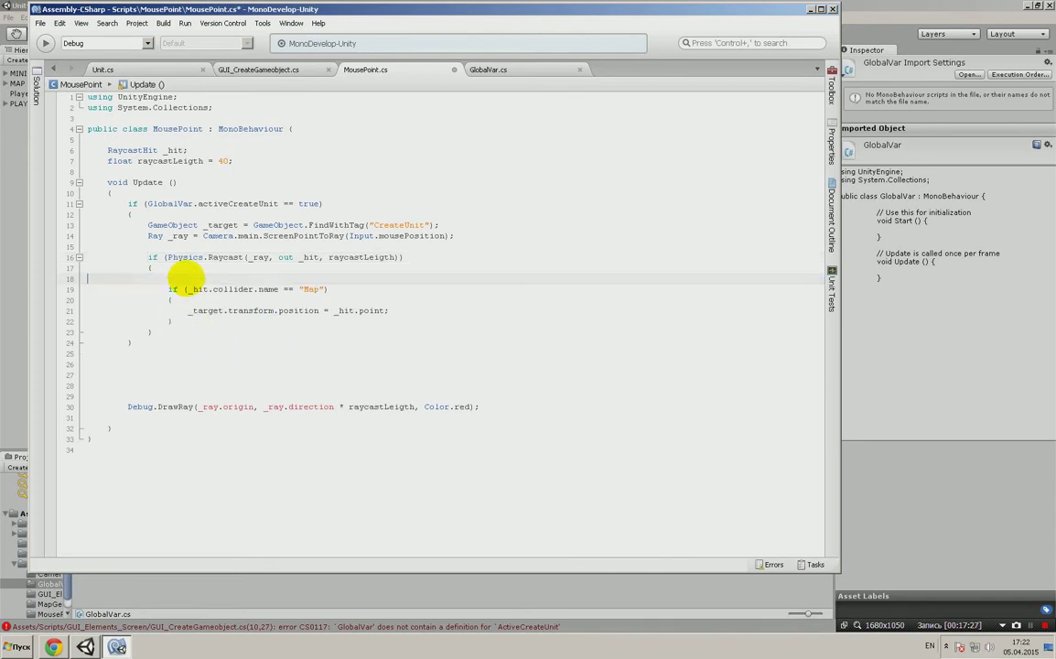
pyautogui.press('Delete')
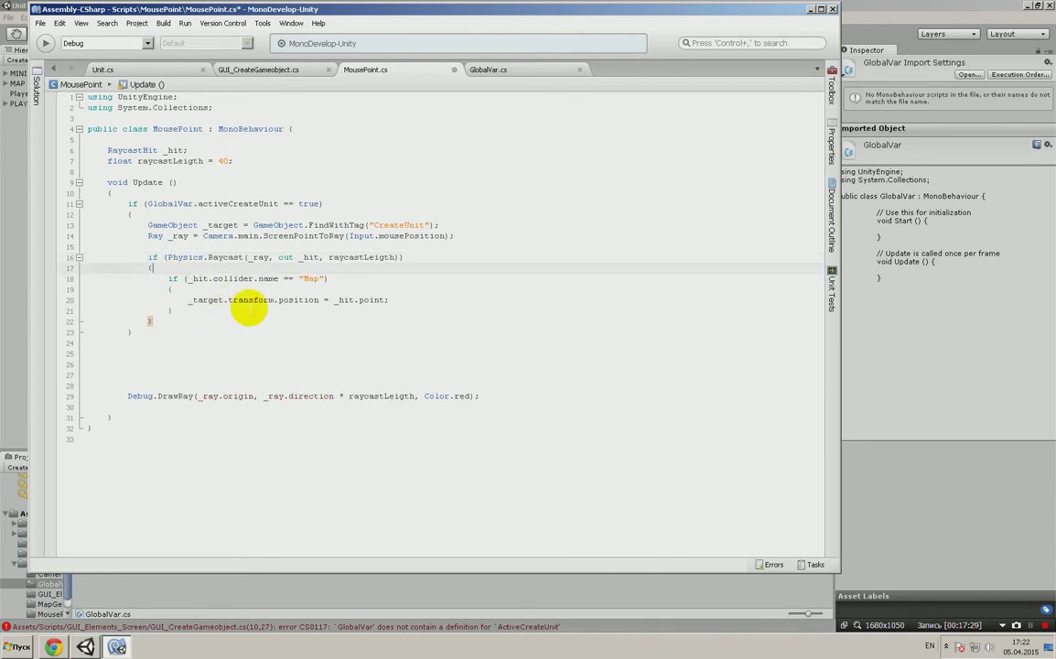
pyautogui.click(151, 323)
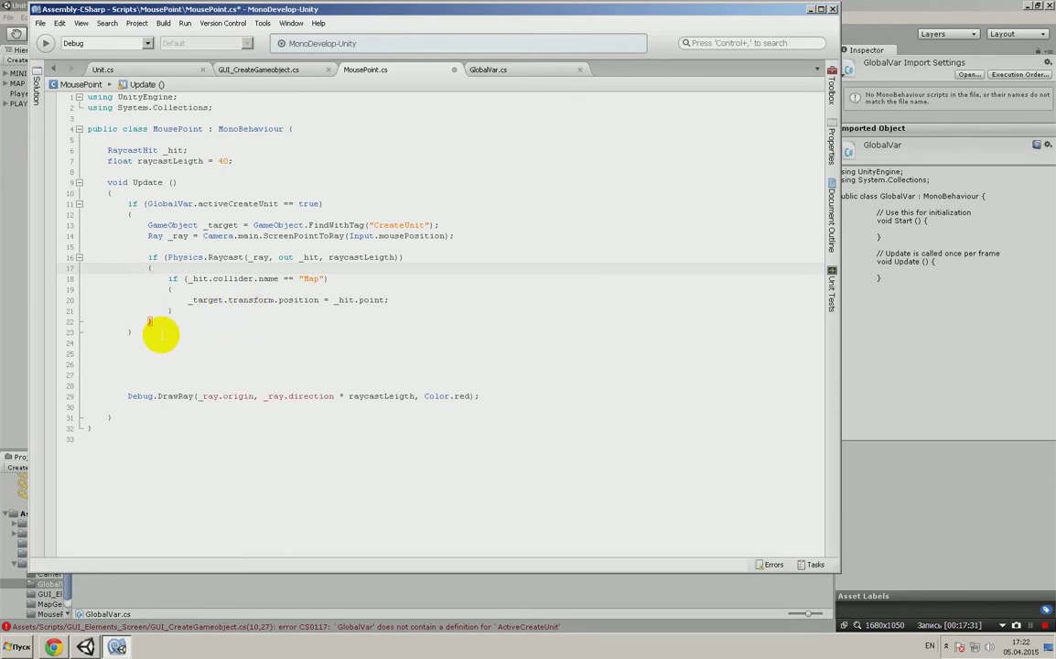
# - Delete the Debug.DrawRay line and the extra blank lines below the brace on line 23
pyautogui.tripleClick(186, 396)
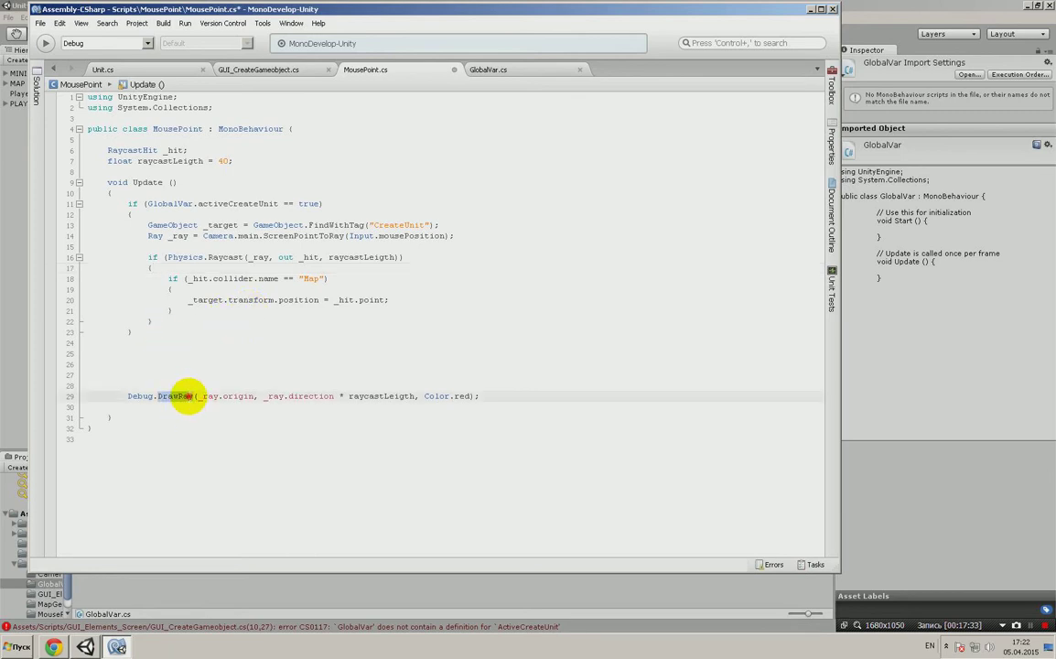
pyautogui.press('Delete')
pyautogui.press('Delete')
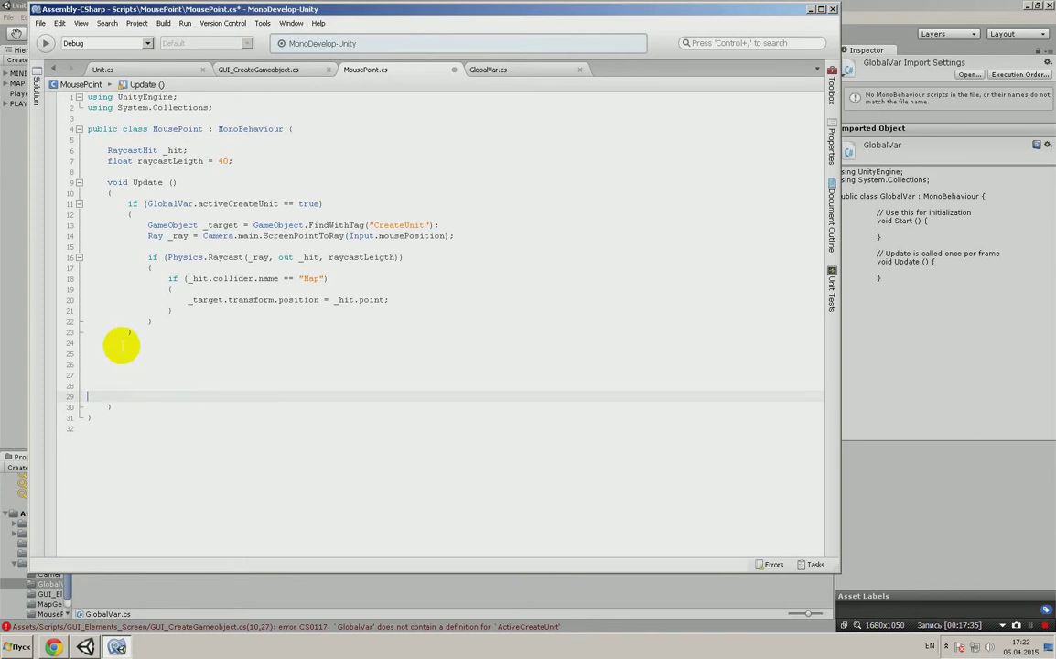
pyautogui.click(135, 333)
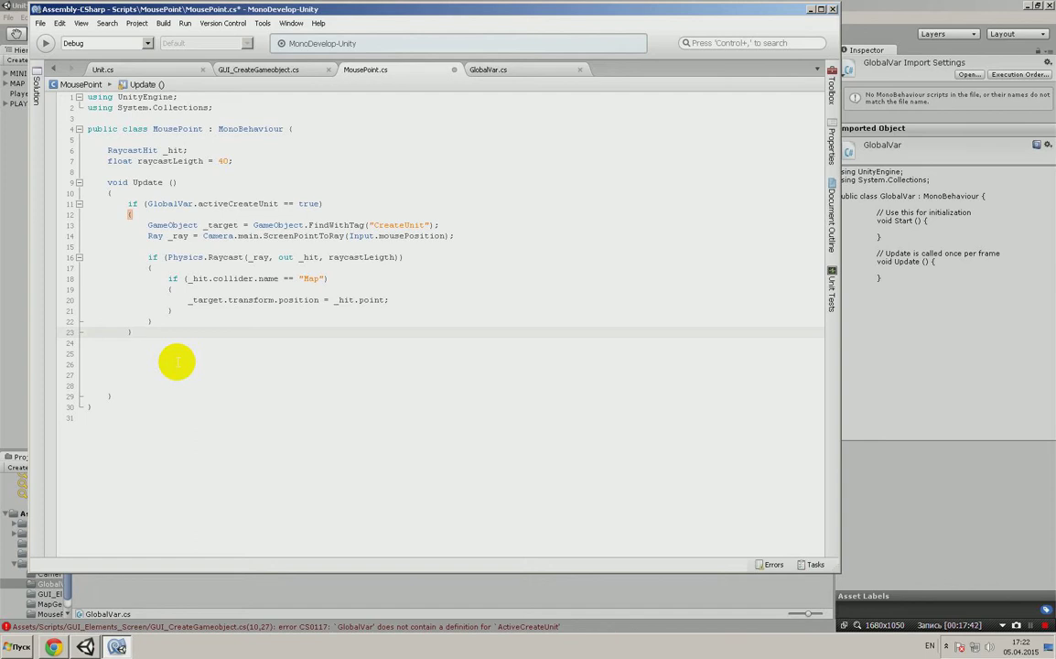
pyautogui.click(155, 346)
pyautogui.press('BackSpace')
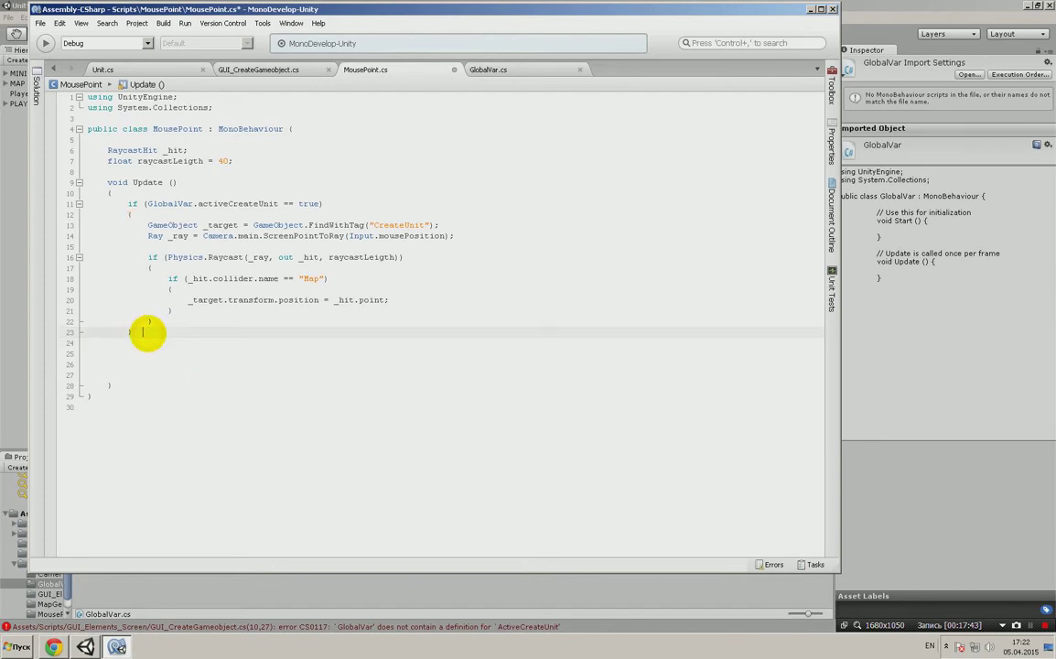
pyautogui.press('Delete')
pyautogui.press('Delete')
pyautogui.press('Delete')
pyautogui.click(132, 331)
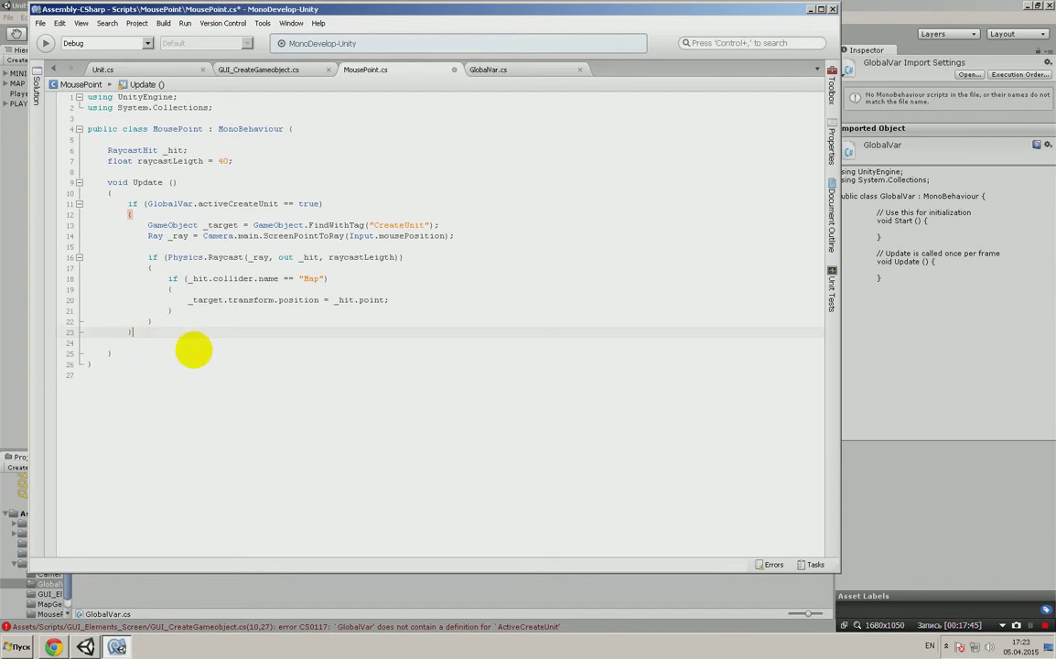
pyautogui.press('Delete')
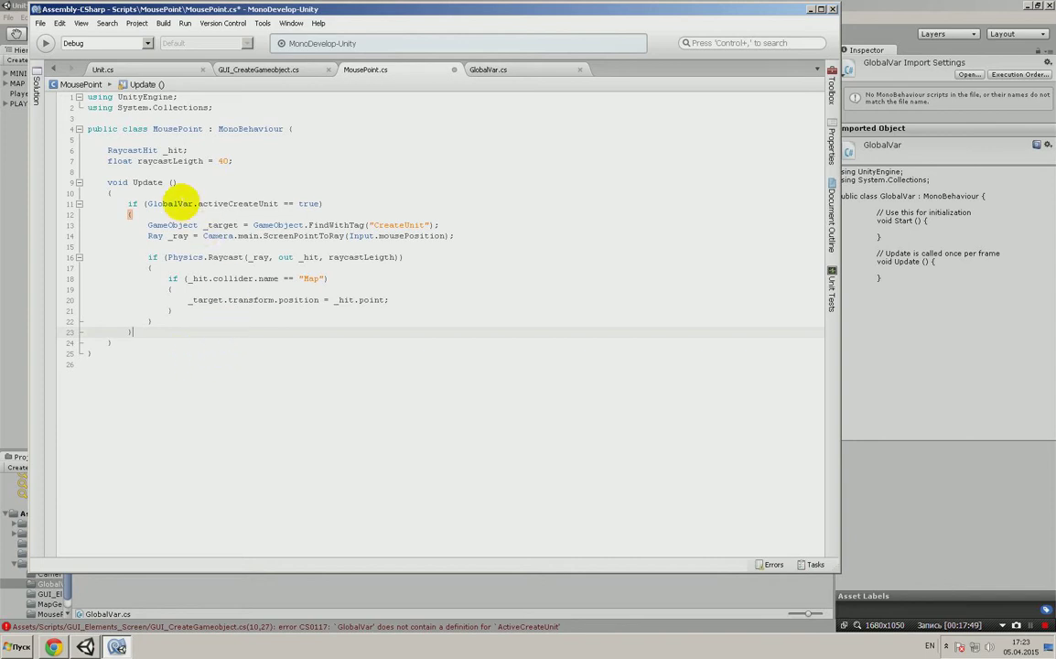
# - Review the code now wrapped by the activeCreateUnit condition on line 11
pyautogui.moveTo(146, 225); pyautogui.dragTo(160, 309)
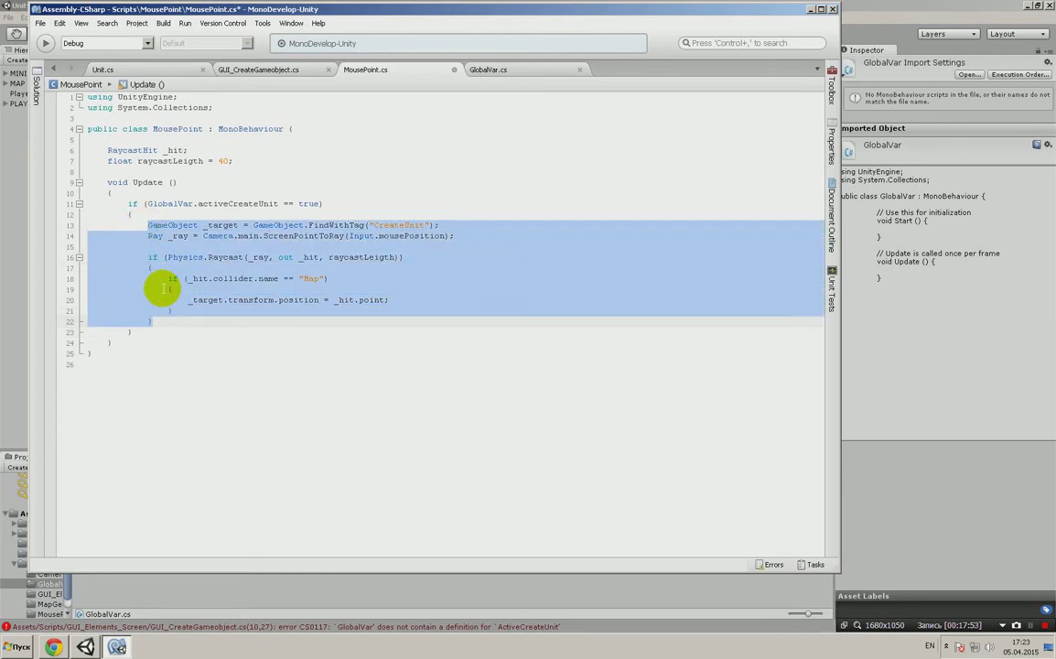
pyautogui.moveTo(128, 203); pyautogui.dragTo(324, 203)
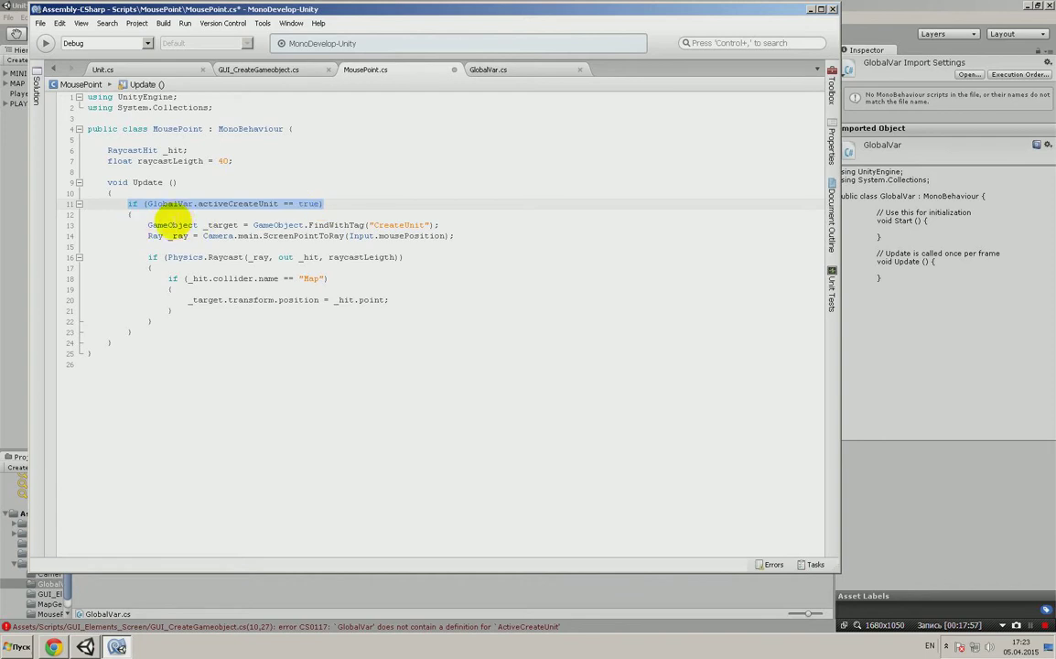
pyautogui.moveTo(171, 223)
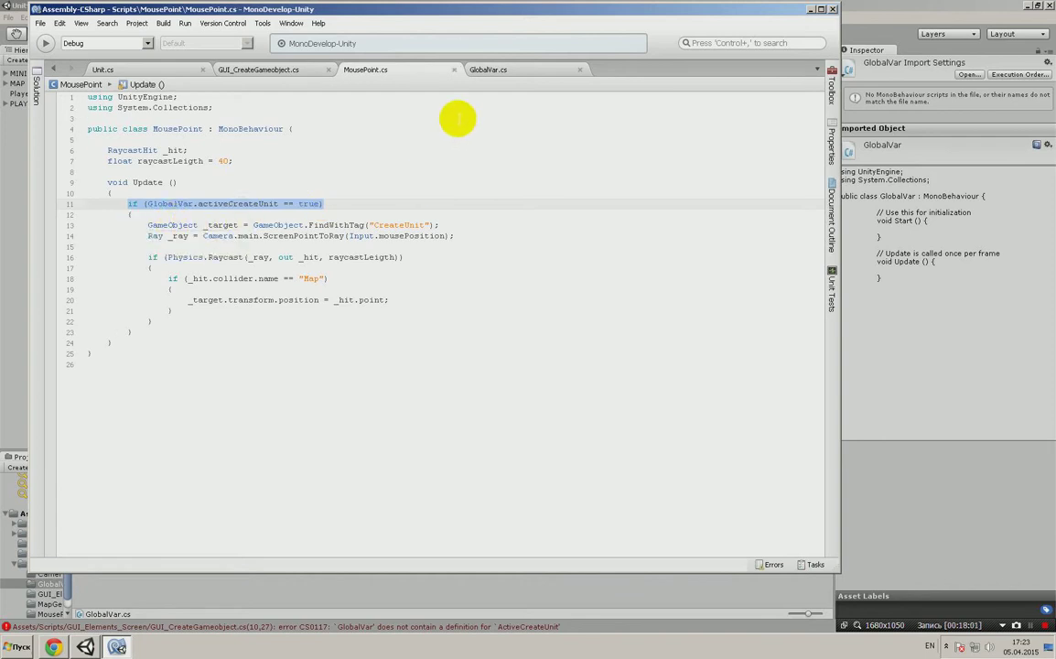
# - Close the GUI_CreateGameobject.cs, MousePoint.cs and GlobalVar.cs tabs, leaving Unit.cs open
pyautogui.click(328, 69)
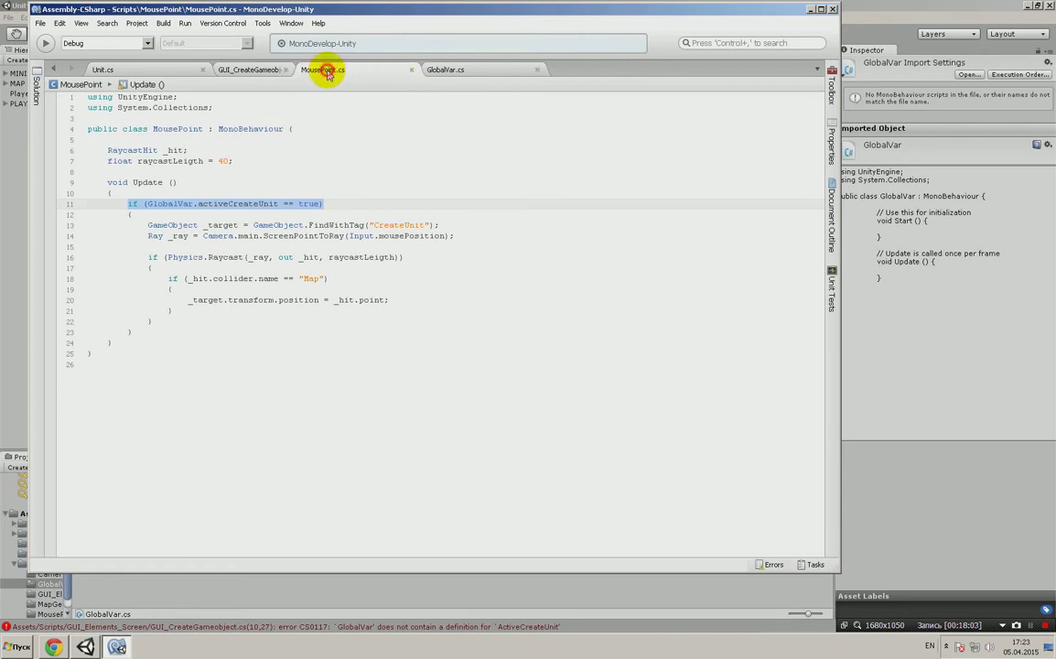
pyautogui.click(327, 69)
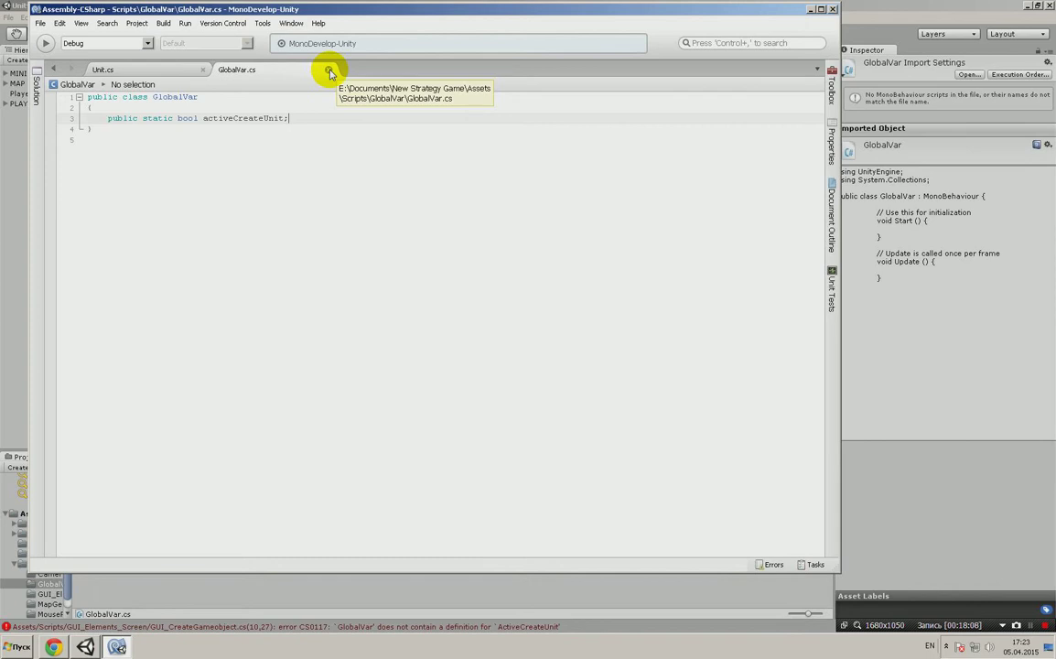
pyautogui.click(329, 70)
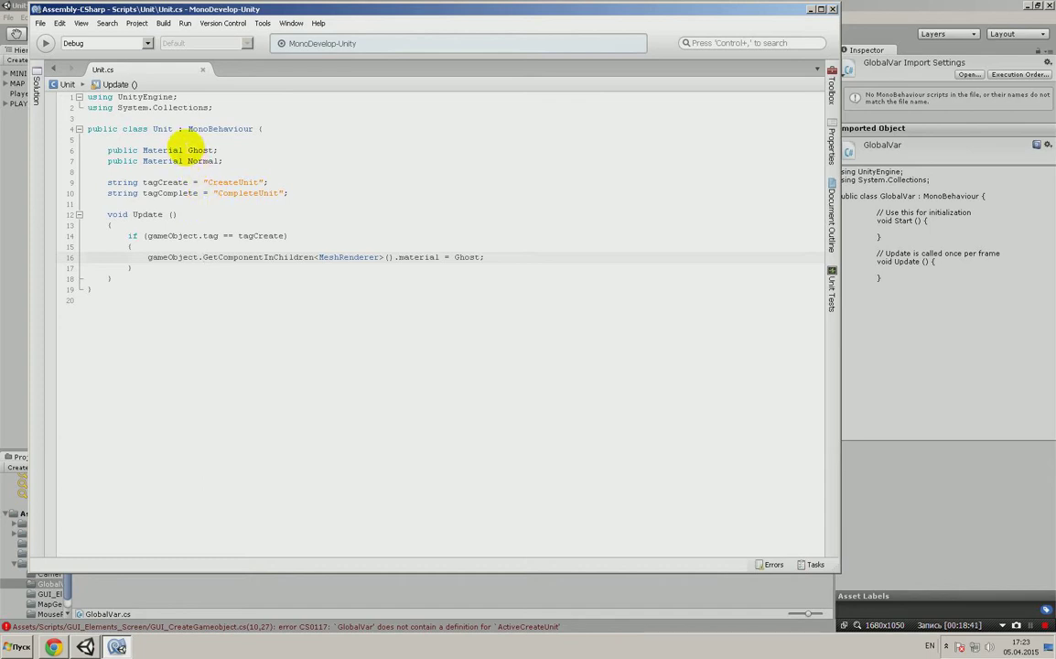
pyautogui.doubleClick(202, 150)
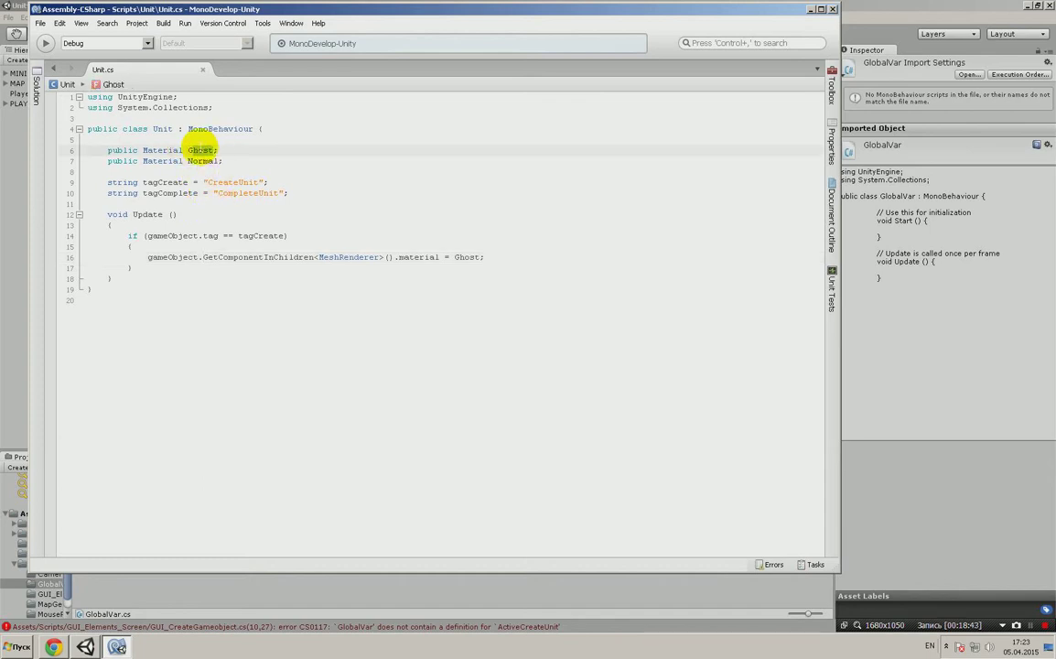
pyautogui.click(186, 148)
pyautogui.doubleClick(194, 149)
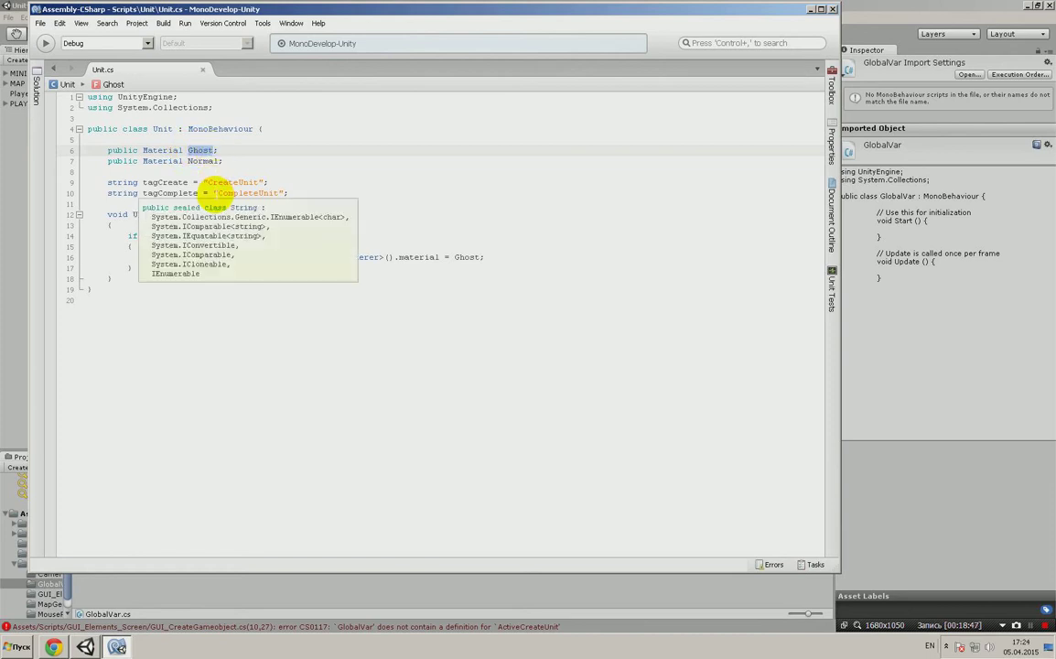
pyautogui.doubleClick(198, 161)
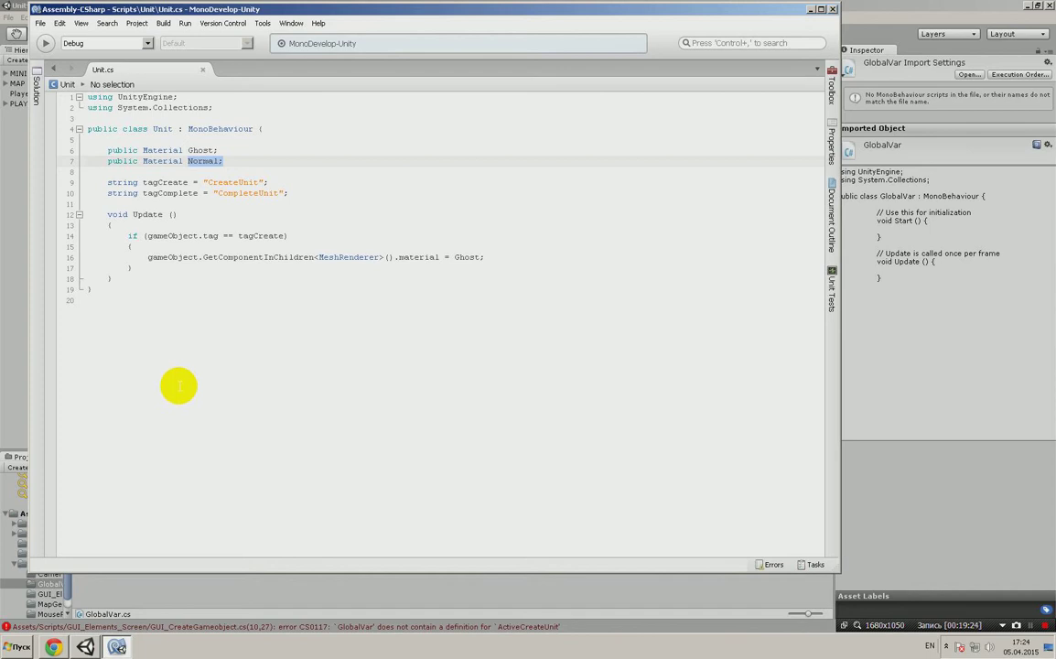
pyautogui.moveTo(208, 182); pyautogui.dragTo(277, 193)
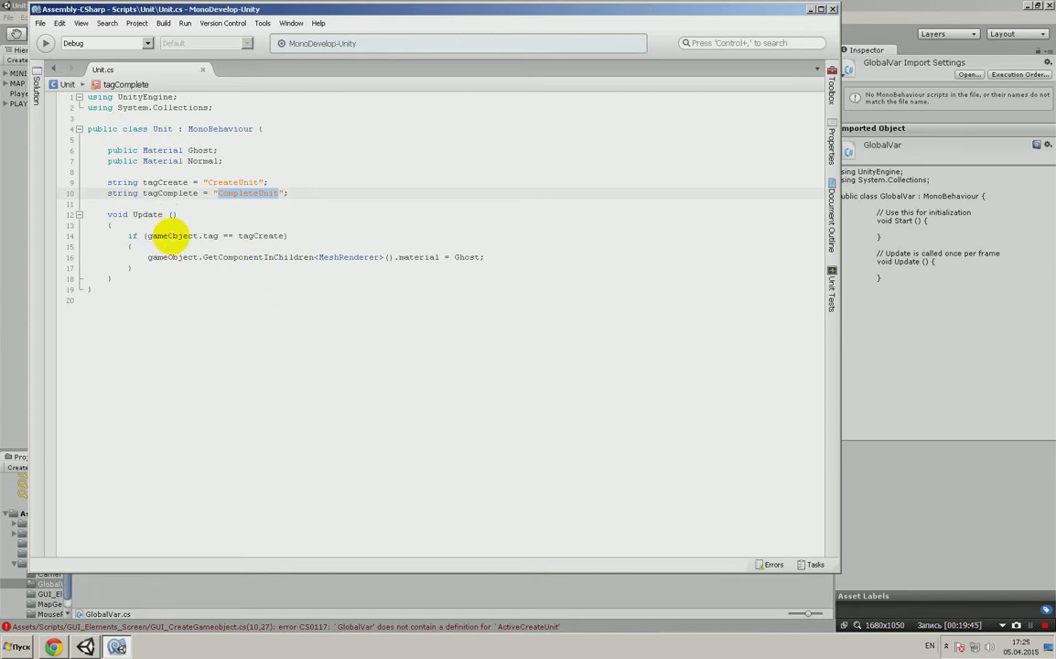
# - Review the gameObject.tag check against the CreateUnit tag value in Unit.cs
pyautogui.doubleClick(155, 235)
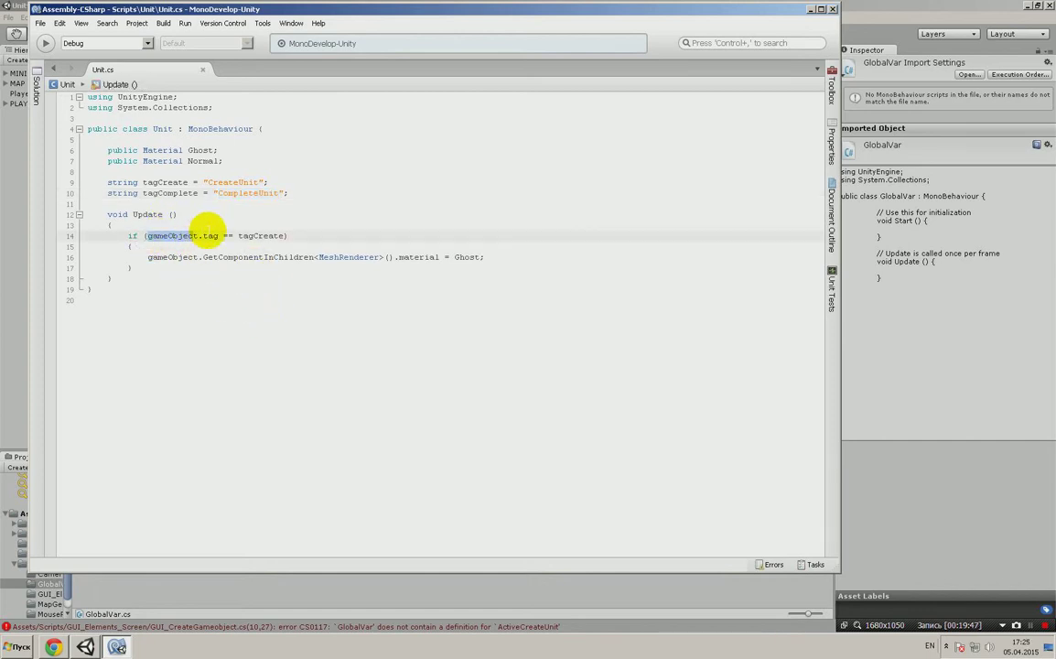
pyautogui.keyDown('shift'); pyautogui.click(216, 235); pyautogui.keyUp('shift')
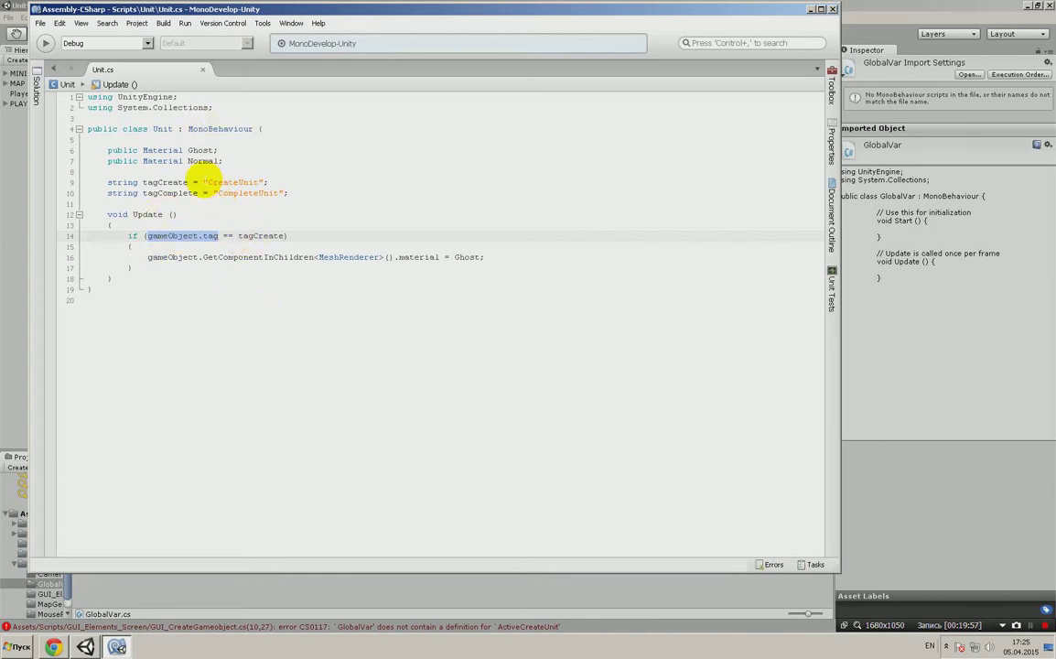
pyautogui.moveTo(207, 182); pyautogui.dragTo(240, 182)
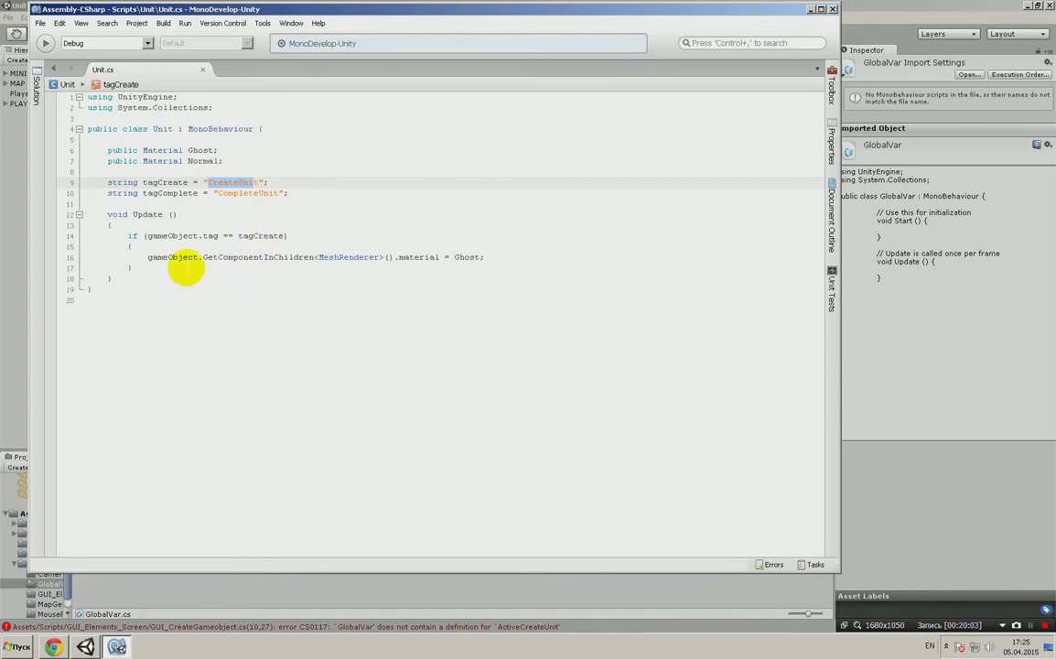
pyautogui.moveTo(143, 257); pyautogui.dragTo(312, 257)
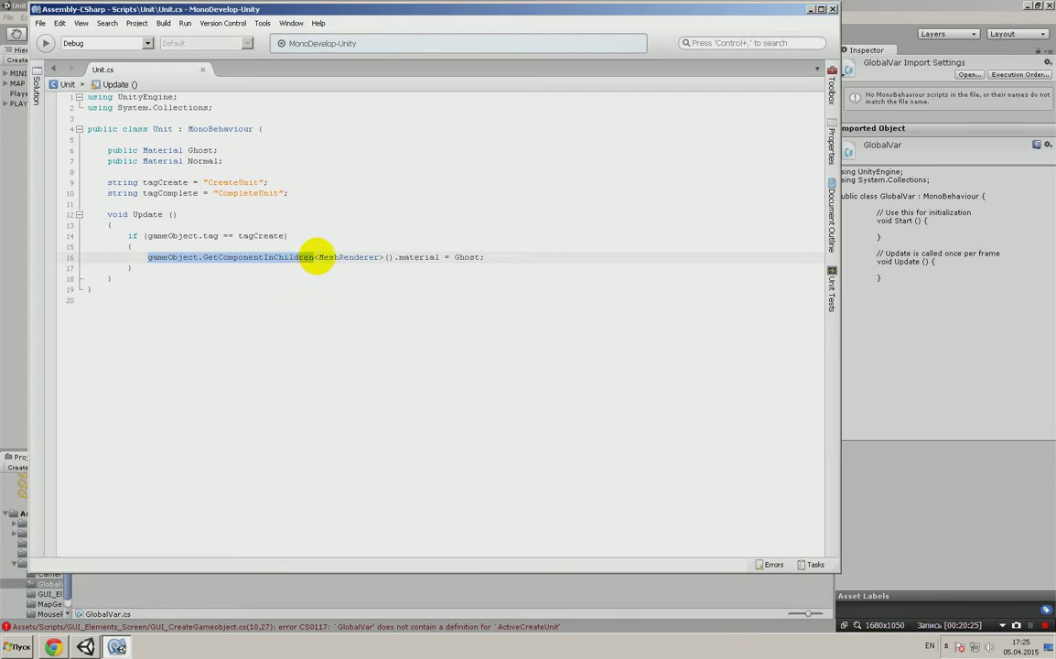
# - Inspect the line giving the child MeshRenderer's material the Ghost value, then return to Unity
pyautogui.click(314, 257)
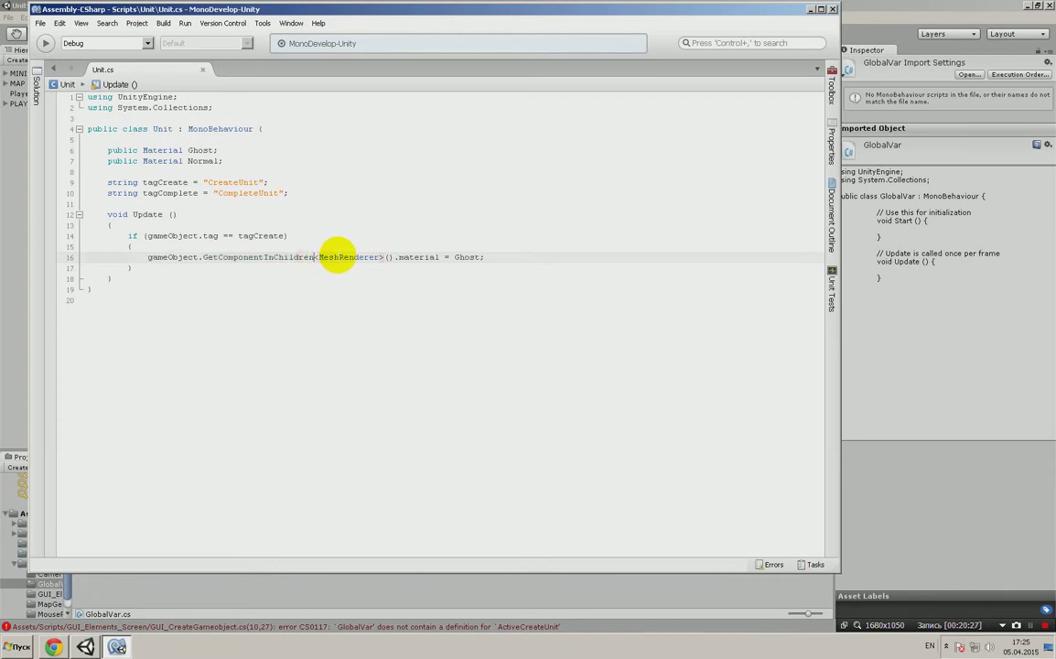
pyautogui.moveTo(337, 255)
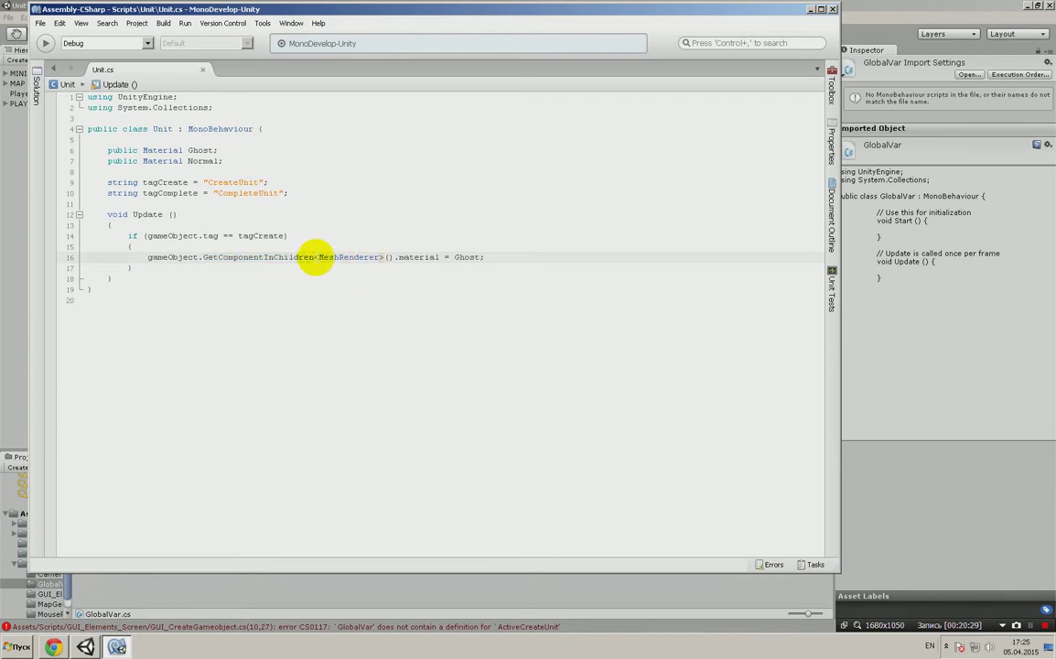
pyautogui.click(314, 257)
pyautogui.moveTo(315, 257); pyautogui.dragTo(379, 257)
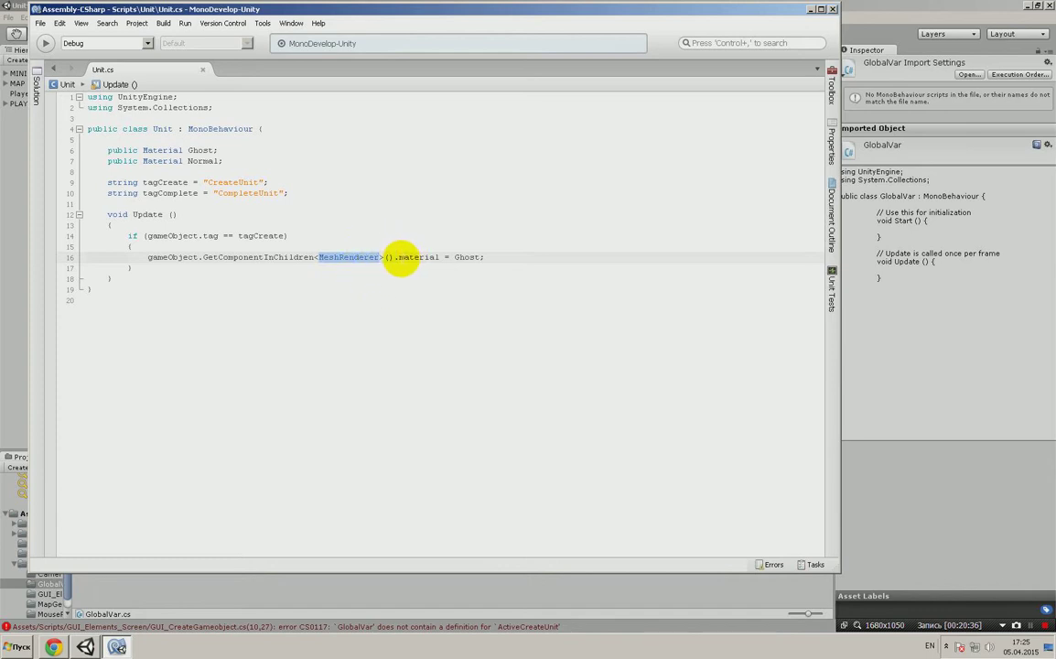
pyautogui.click(408, 256)
pyautogui.moveTo(408, 257)
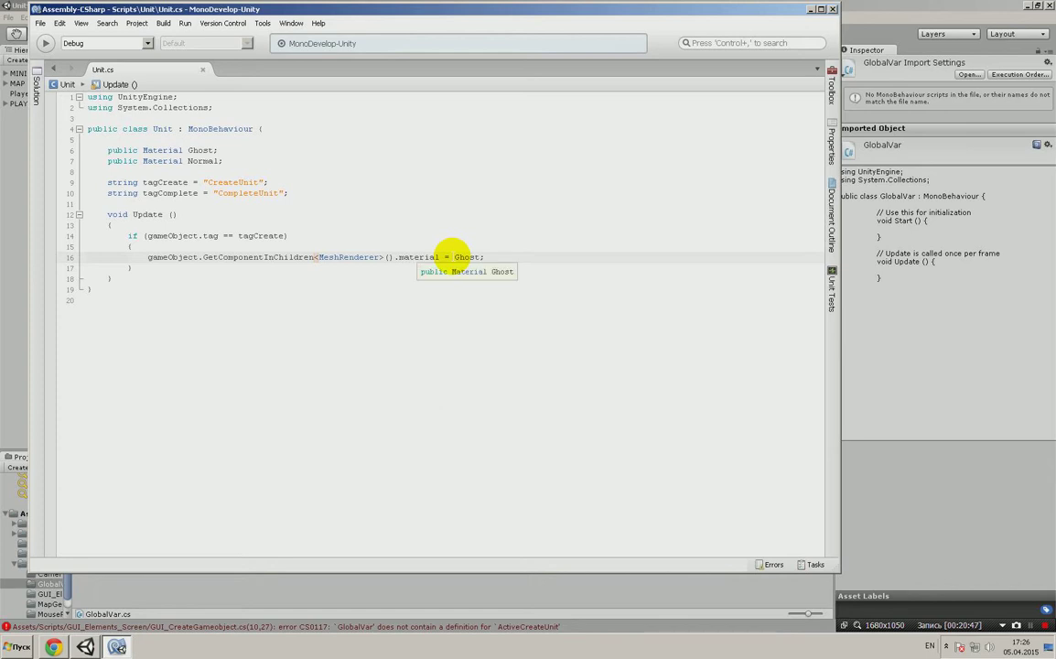
pyautogui.doubleClick(462, 257)
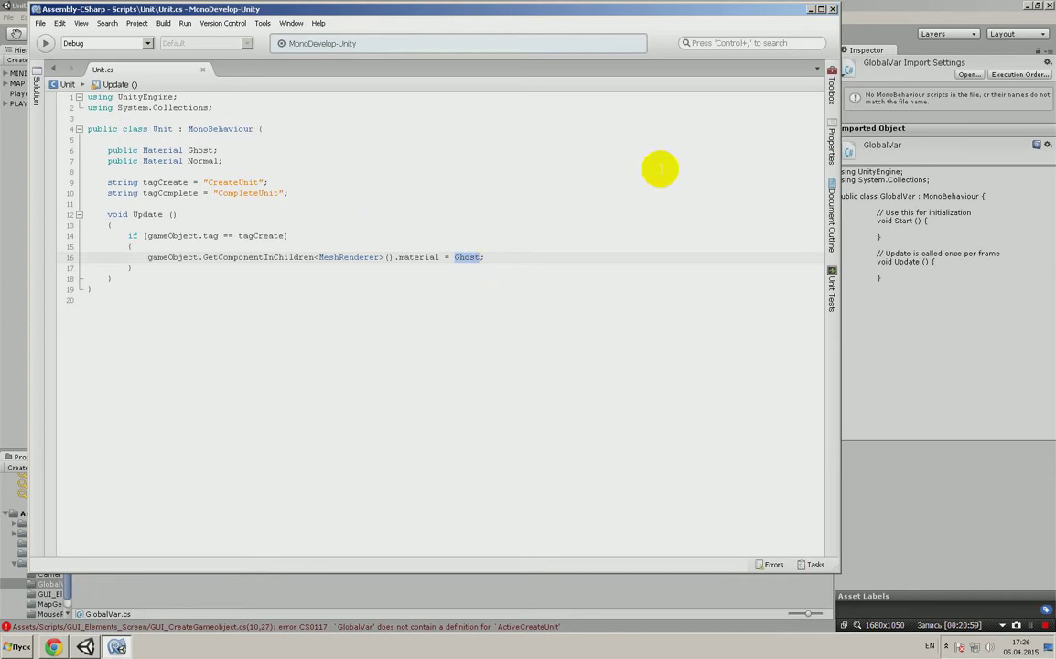
pyautogui.click(944, 5)
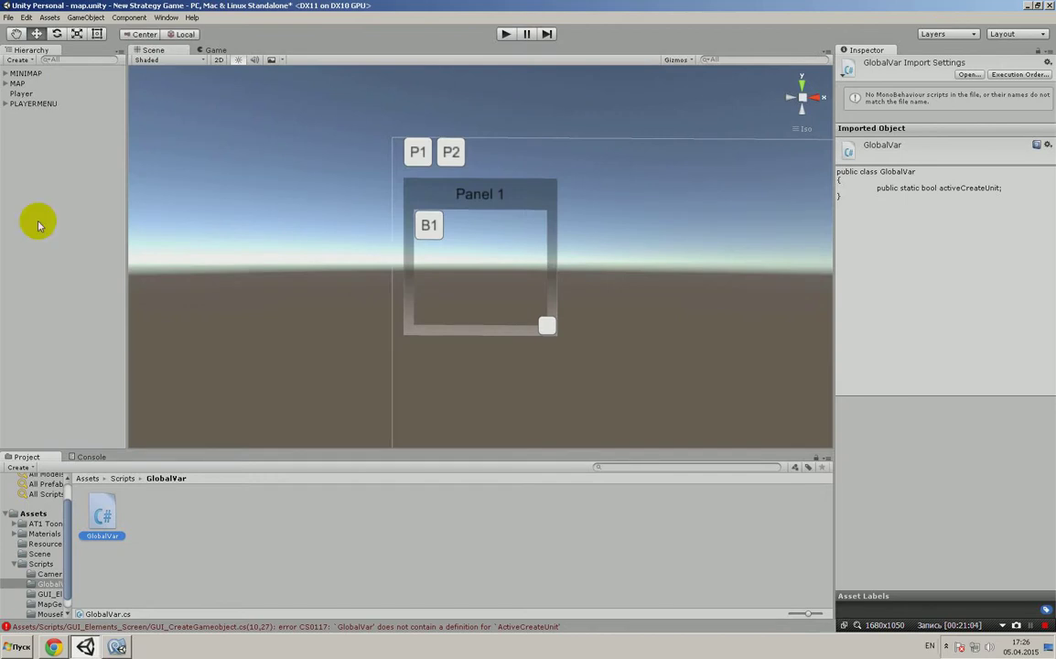
# - Browse the Project panel to Assets/Resources and select the delivery prefab to check its materials
pyautogui.scroll(-1, 69, 562)
pyautogui.click(58, 572)
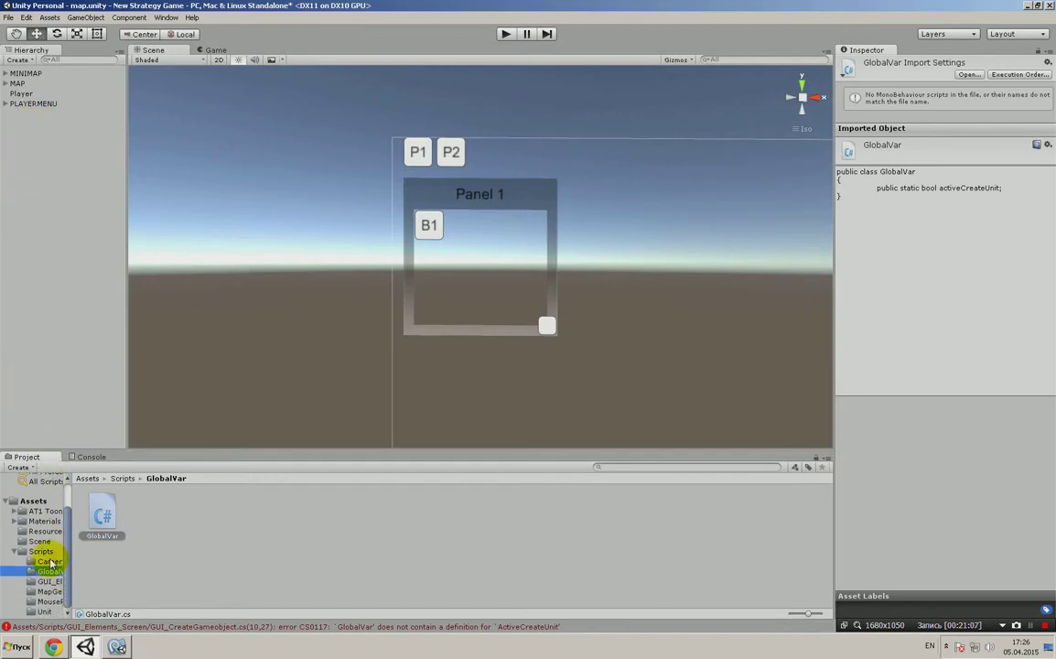
pyautogui.click(43, 551)
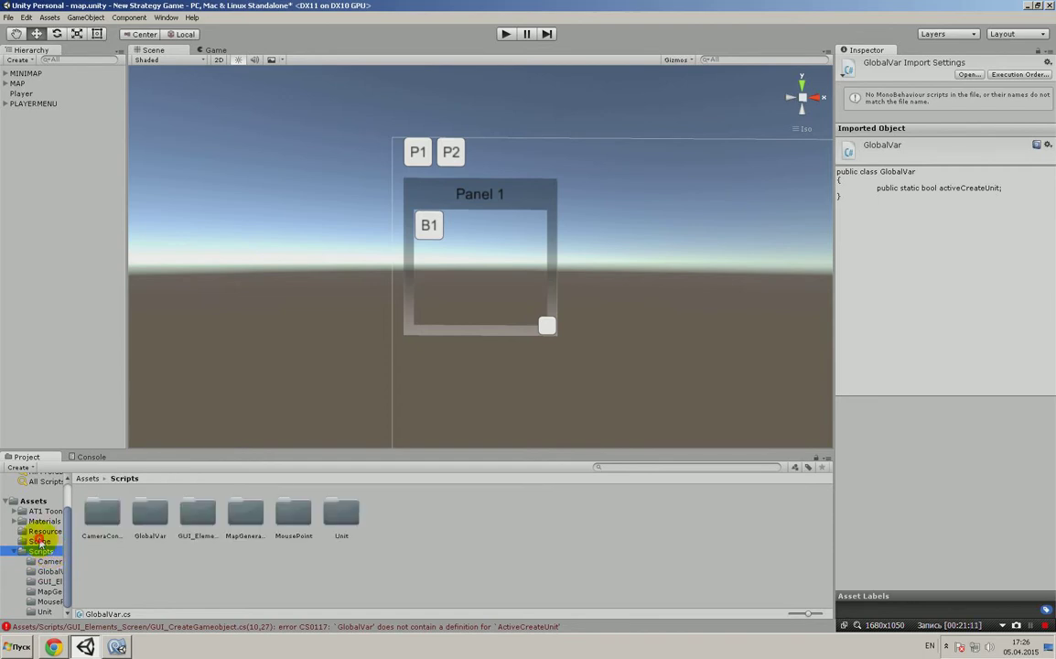
pyautogui.click(40, 541)
pyautogui.click(45, 531)
pyautogui.click(90, 513)
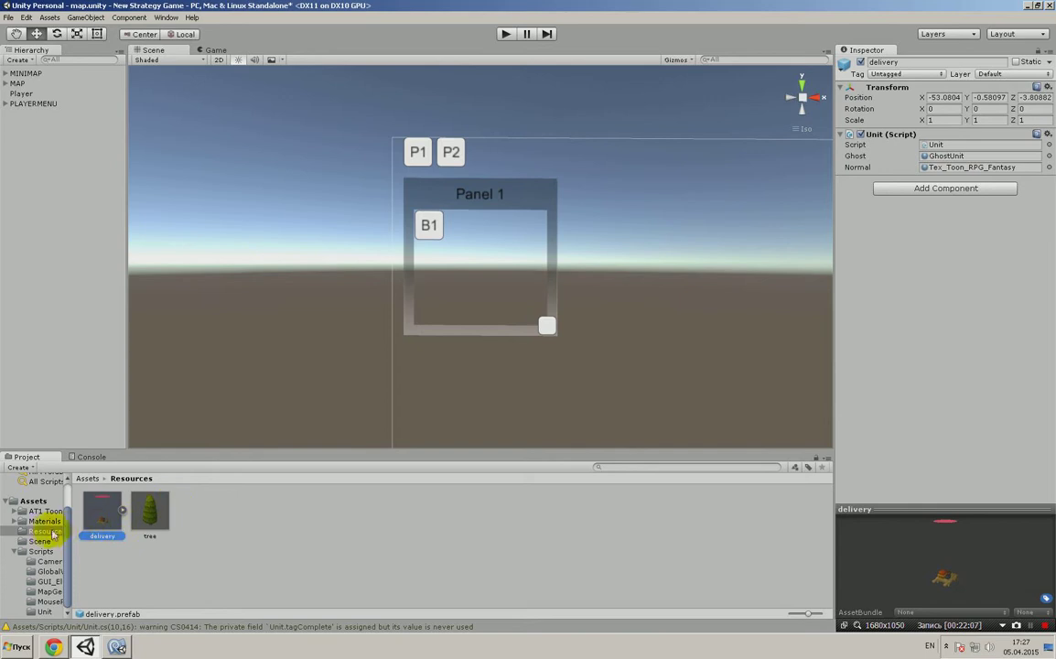
# - Inspect the GhostUnit material's Transparent/Specular settings, then show the Console and enter Play mode
pyautogui.click(43, 521)
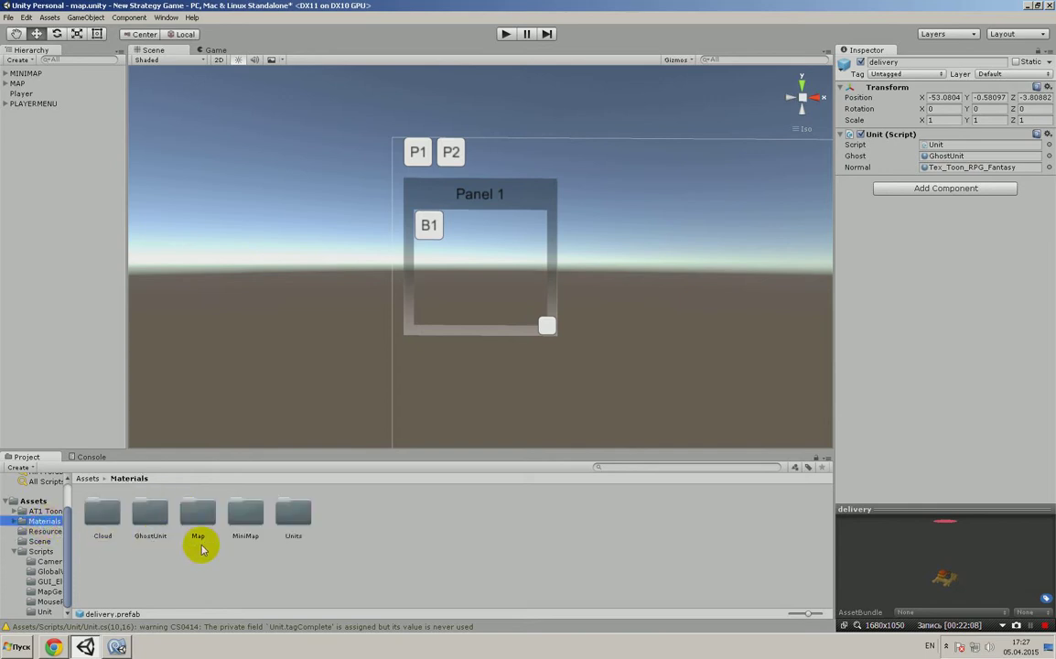
pyautogui.click(103, 515)
pyautogui.click(144, 520)
pyautogui.doubleClick(144, 521)
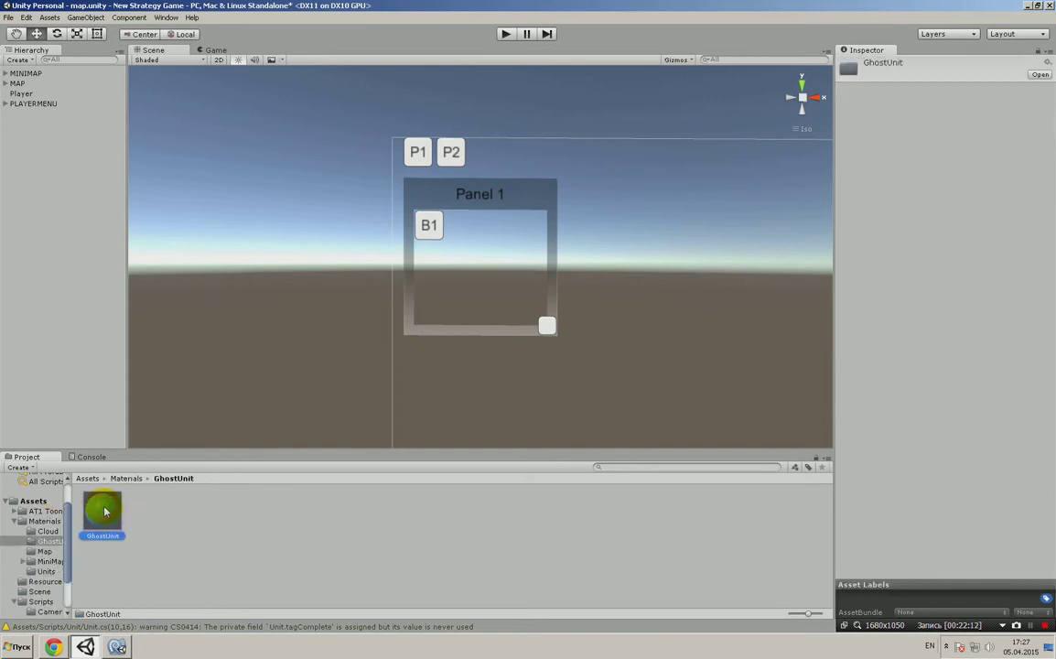
pyautogui.moveTo(106, 512); pyautogui.dragTo(462, 318)
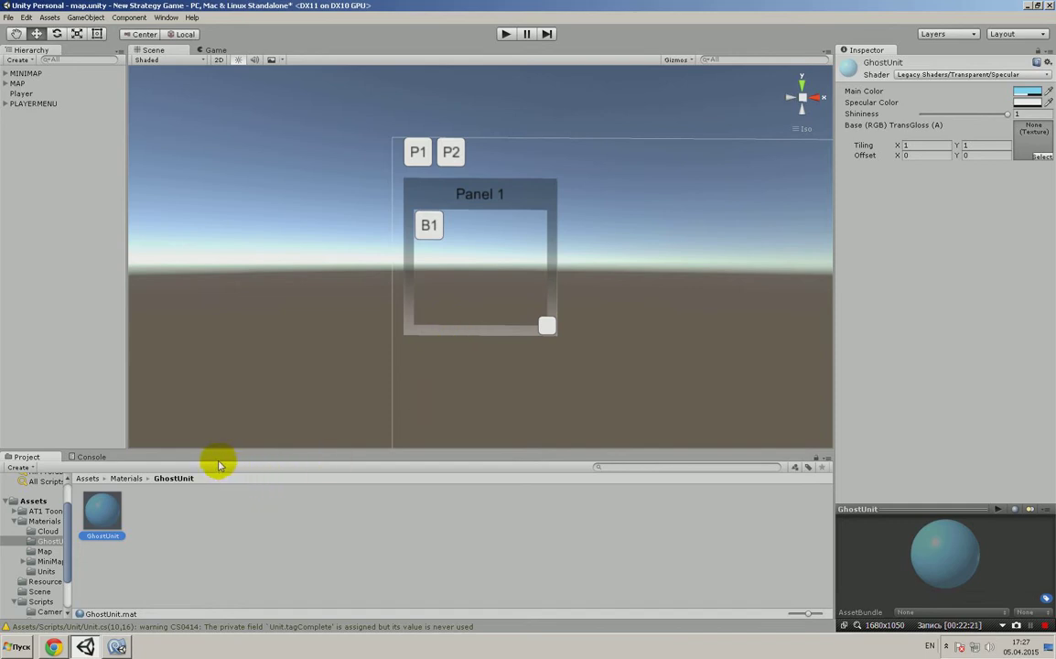
pyautogui.click(88, 460)
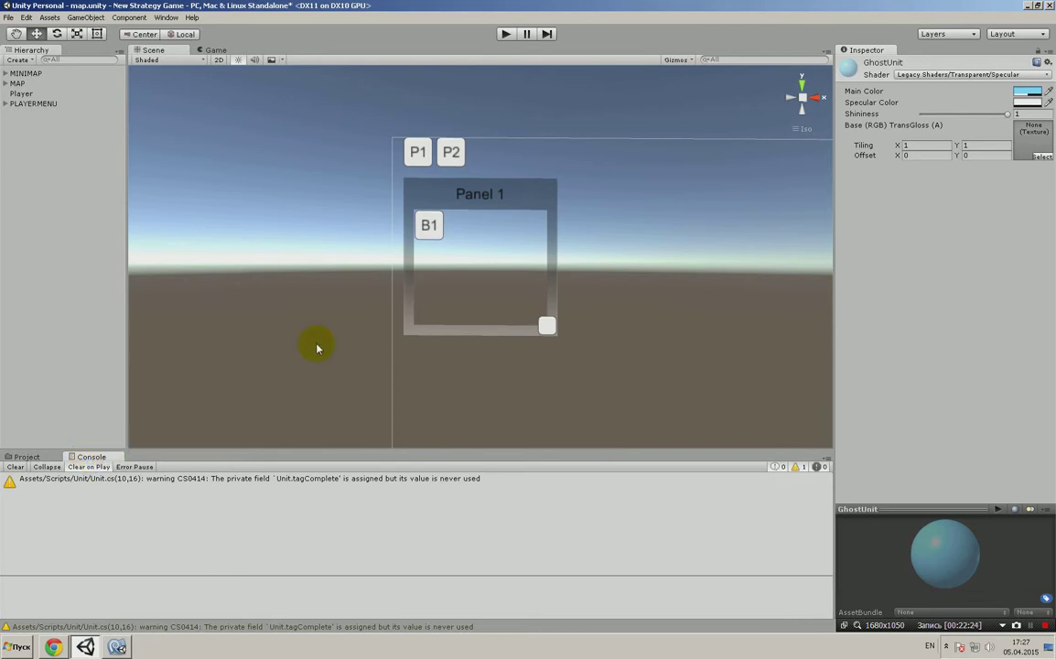
pyautogui.click(504, 34)
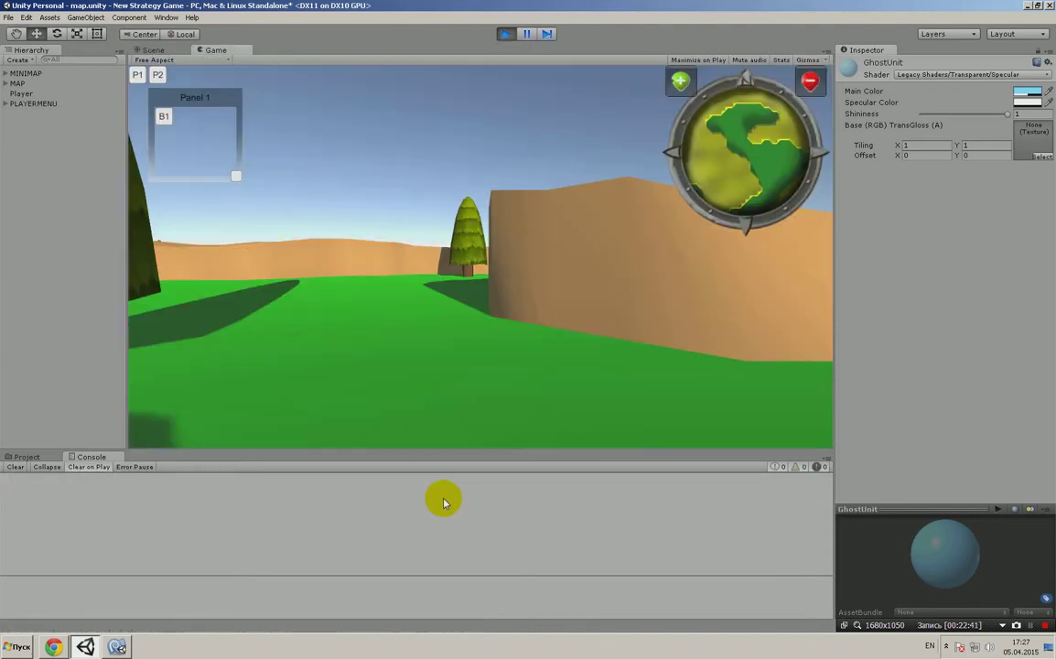
# - Select the spawned delivery(Clone) in the Hierarchy while the game runs
pyautogui.click(366, 352)
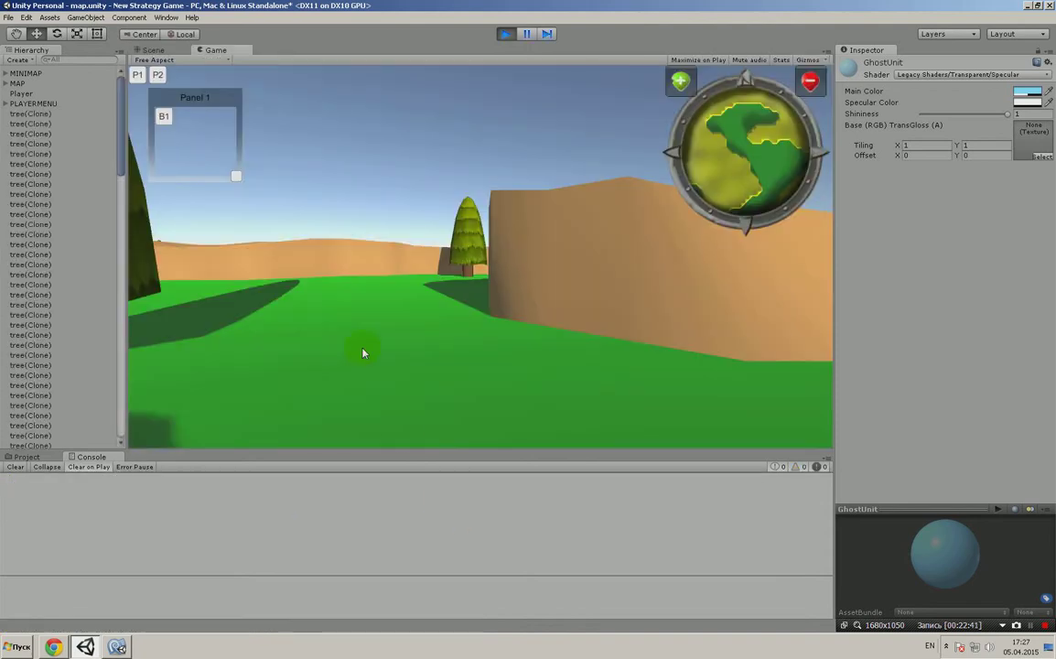
pyautogui.scroll(-5, 366, 354)
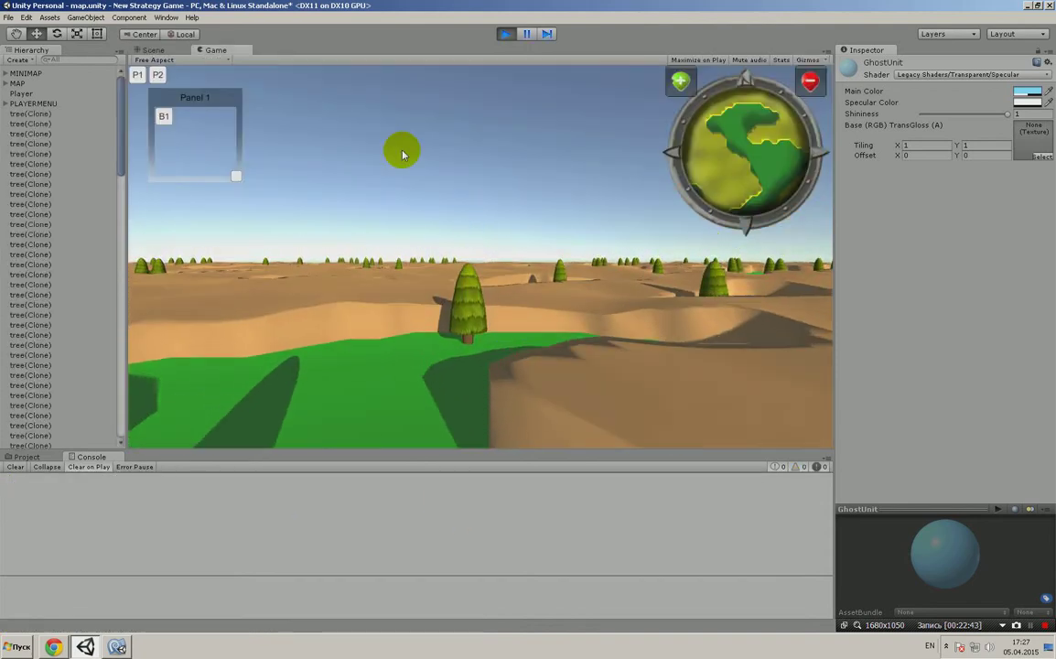
pyautogui.scroll(5, 366, 347)
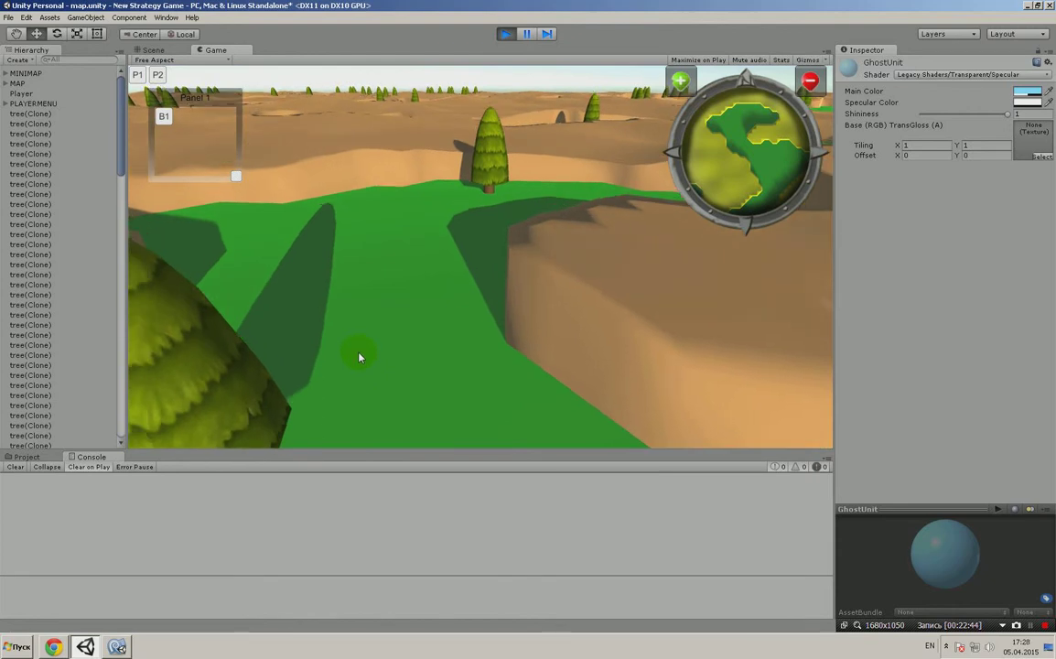
pyautogui.scroll(-3, 358, 356)
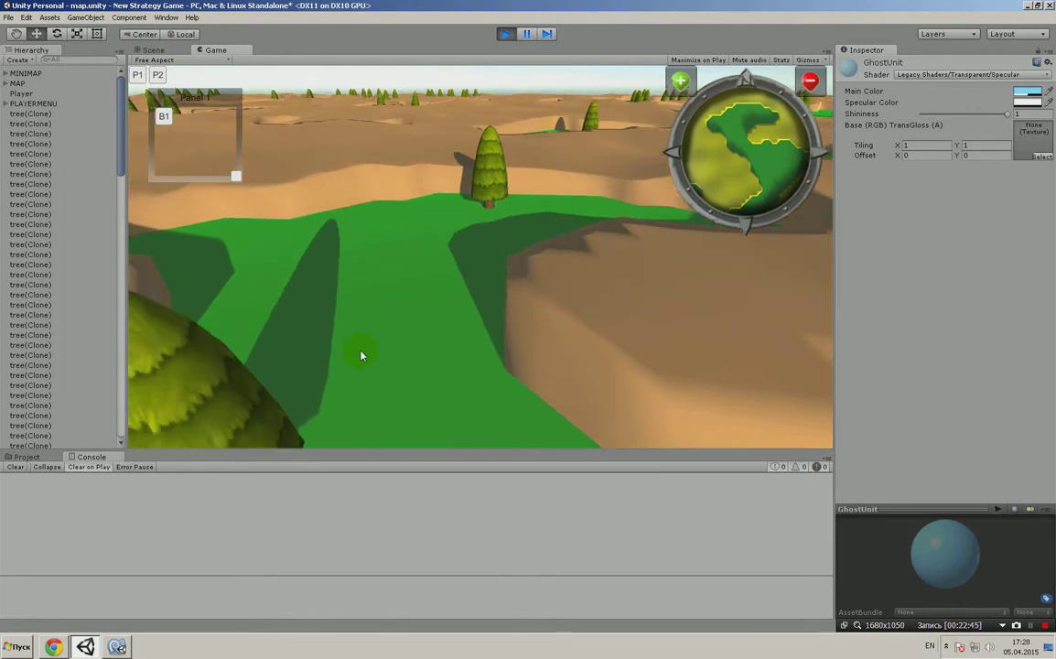
pyautogui.scroll(-5, 120, 284)
pyautogui.scroll(-10, 114, 365)
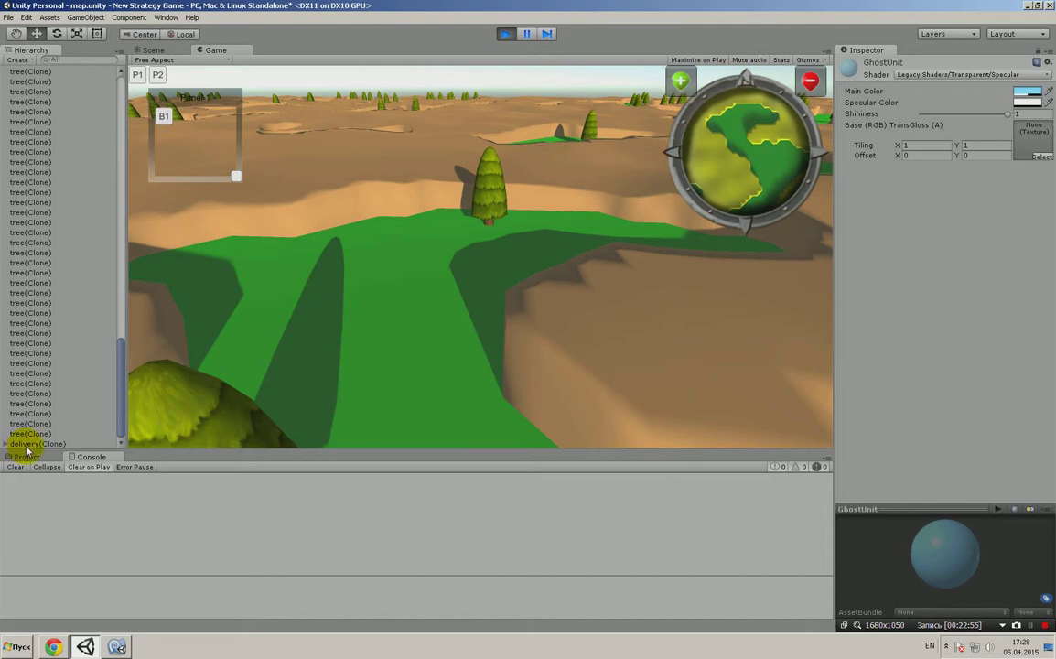
pyautogui.click(27, 444)
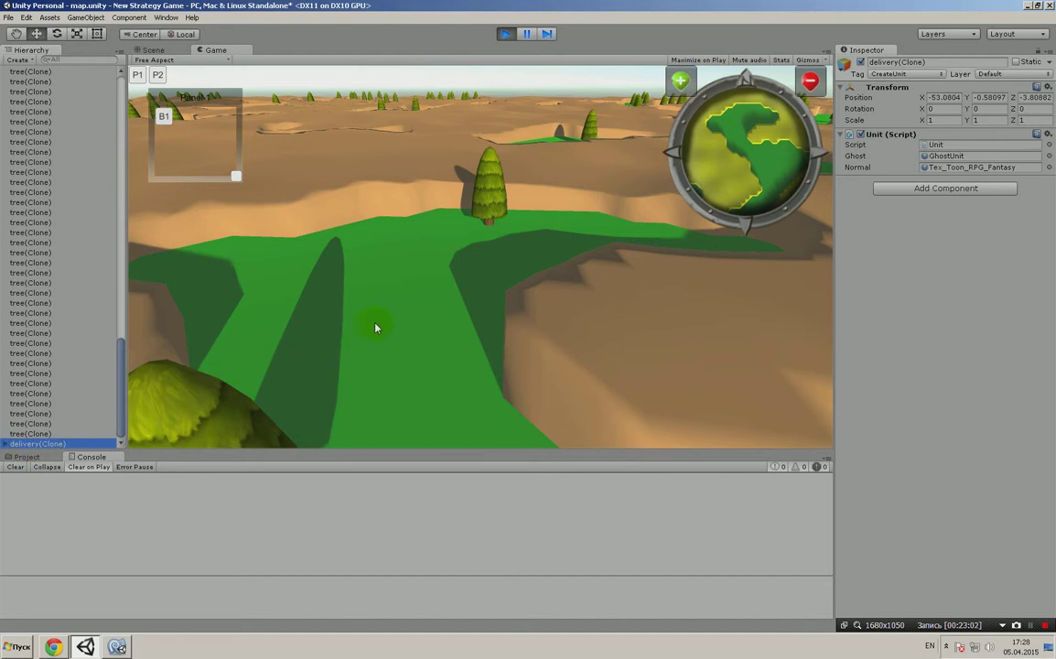
# - Move the game camera over the map to watch the translucent blue ghost, then stop play mode
pyautogui.click(209, 48)
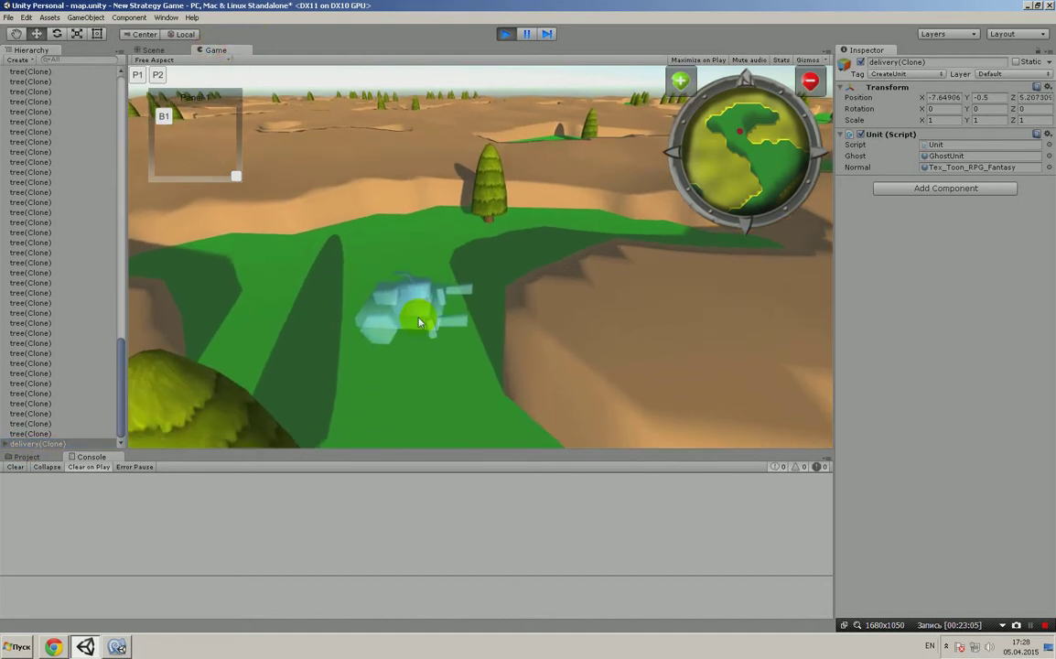
pyautogui.scroll(3, 419, 322)
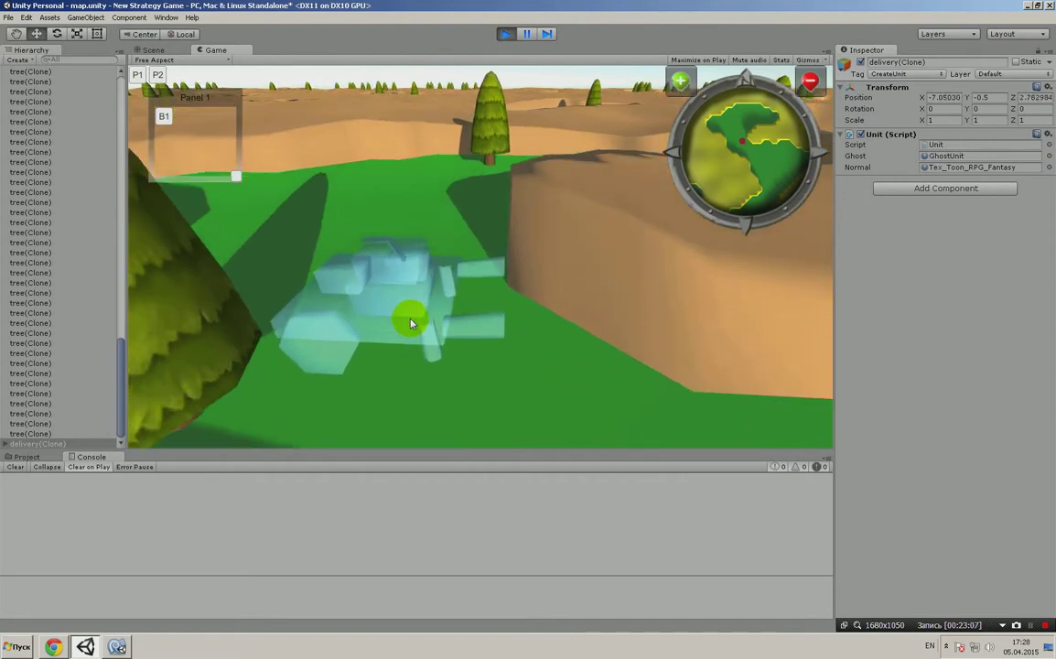
pyautogui.scroll(2, 410, 322)
pyautogui.scroll(2, 430, 316)
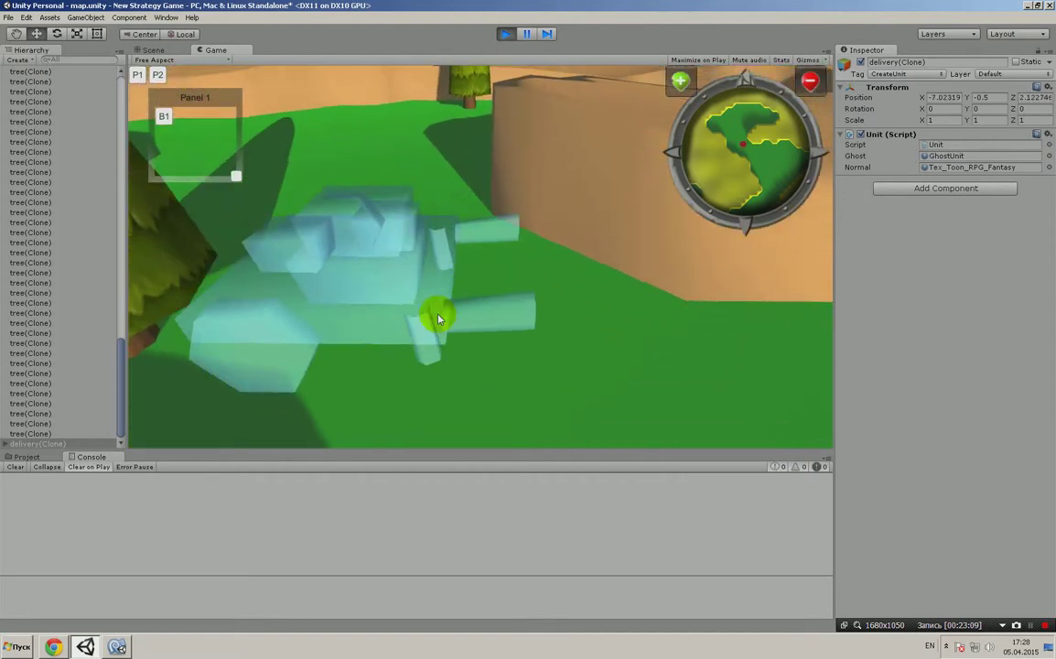
pyautogui.scroll(2, 438, 319)
pyautogui.scroll(2, 648, 306)
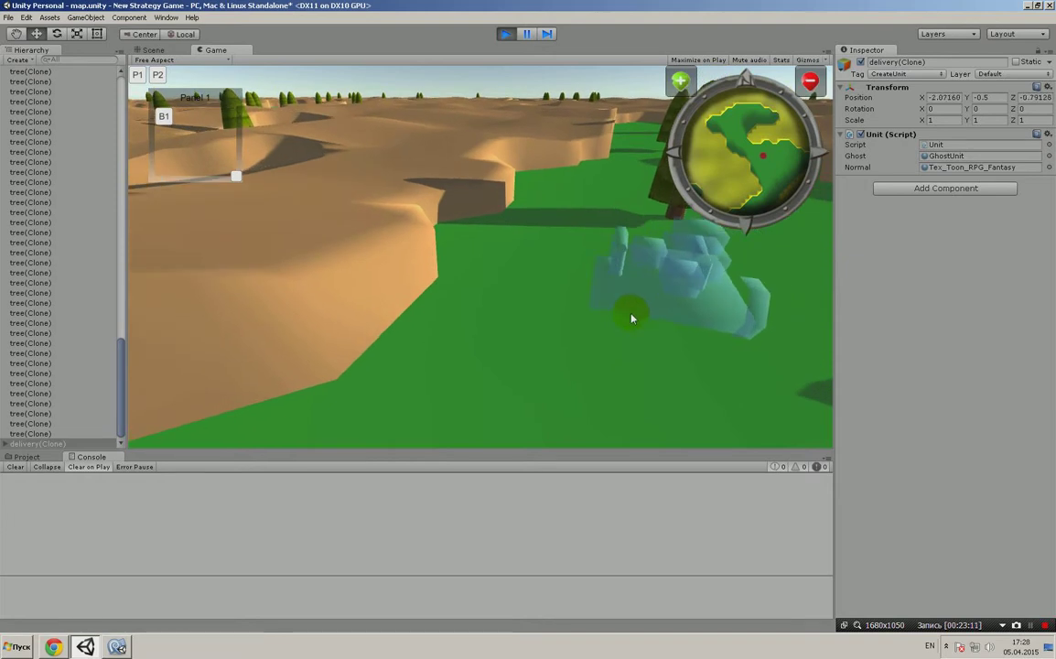
pyautogui.scroll(-3, 631, 317)
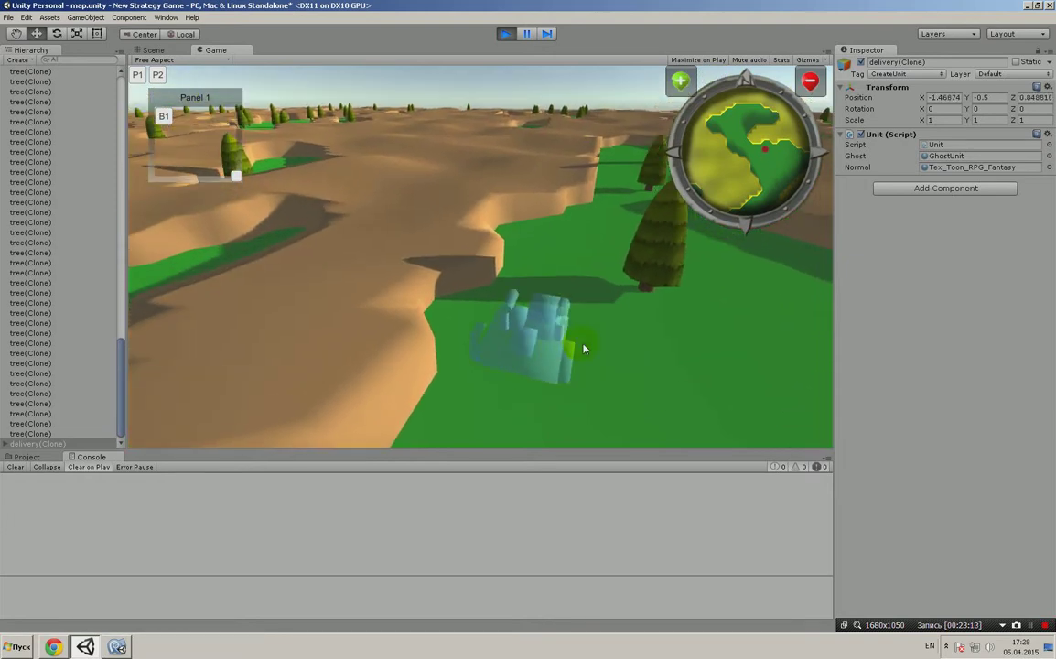
pyautogui.scroll(3, 595, 346)
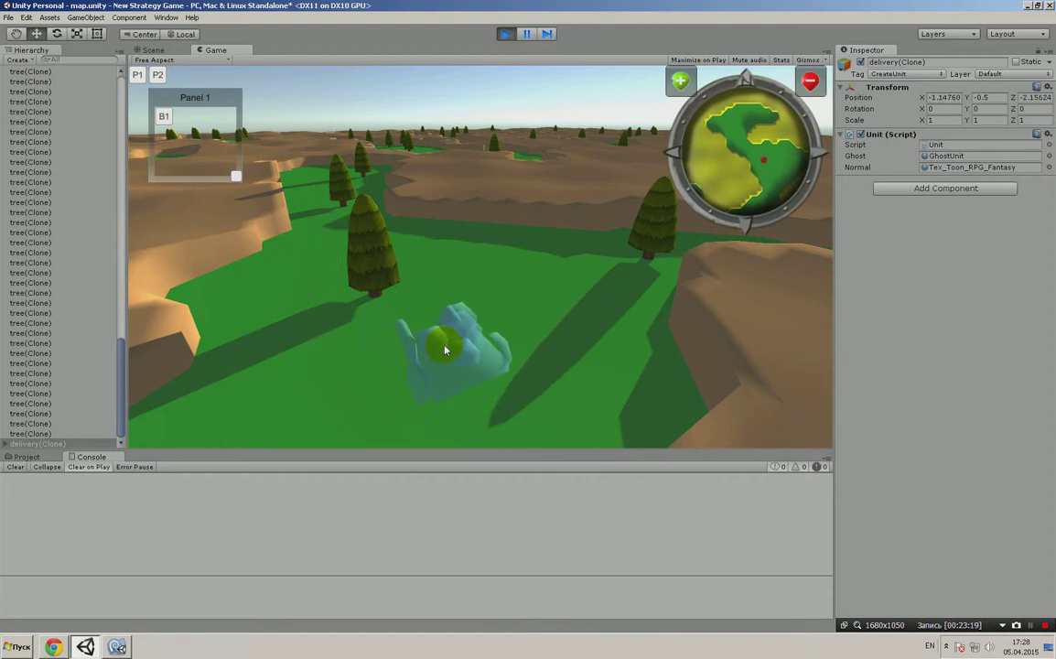
pyautogui.press('w')
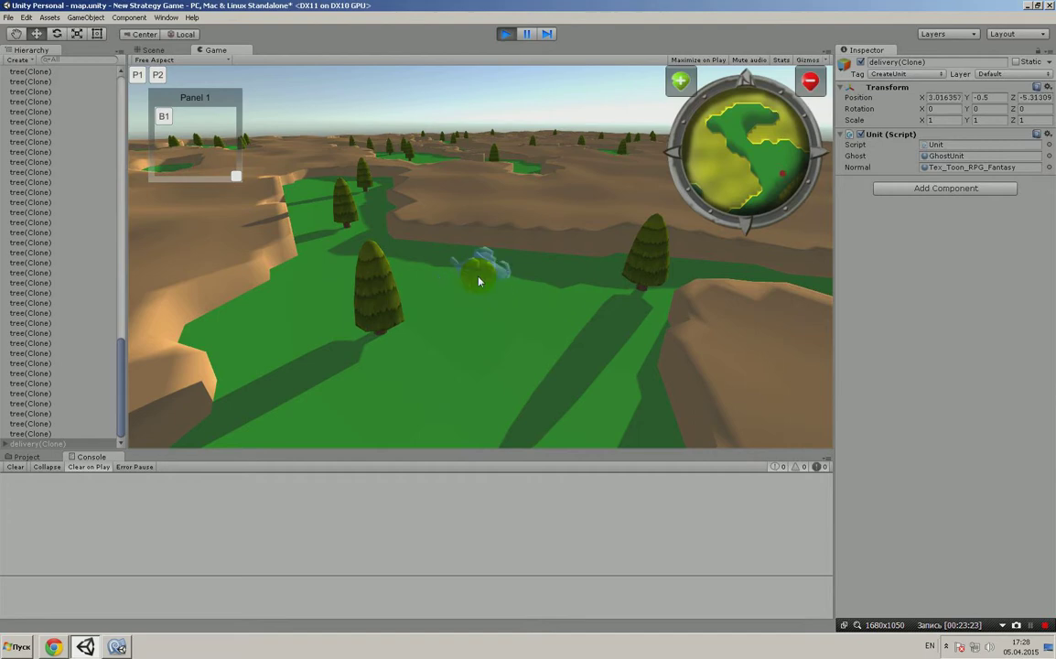
pyautogui.click(505, 34)
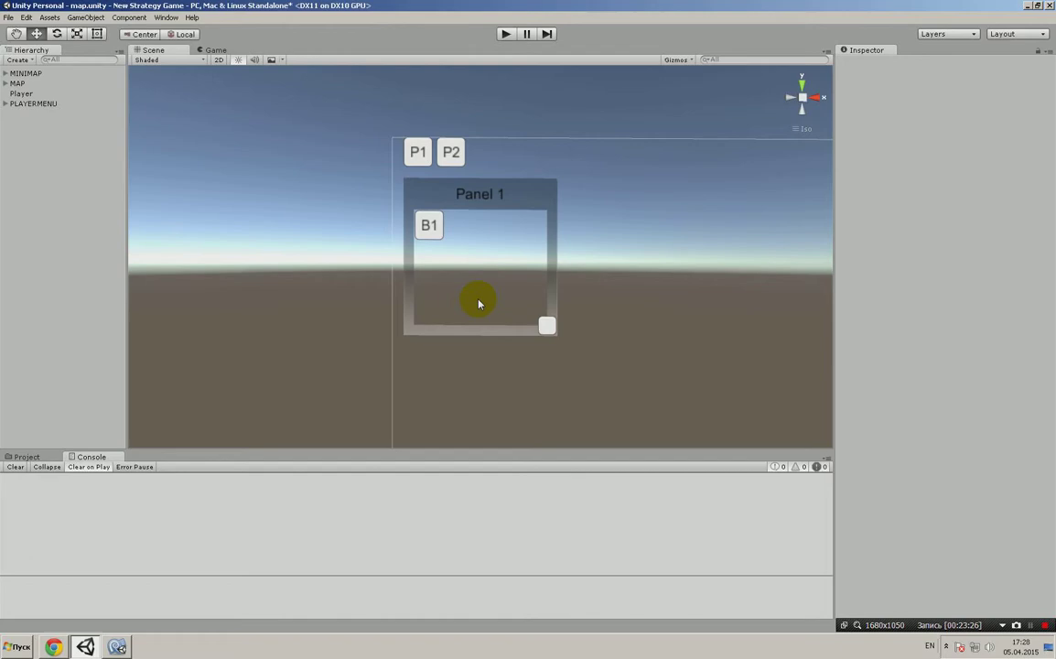